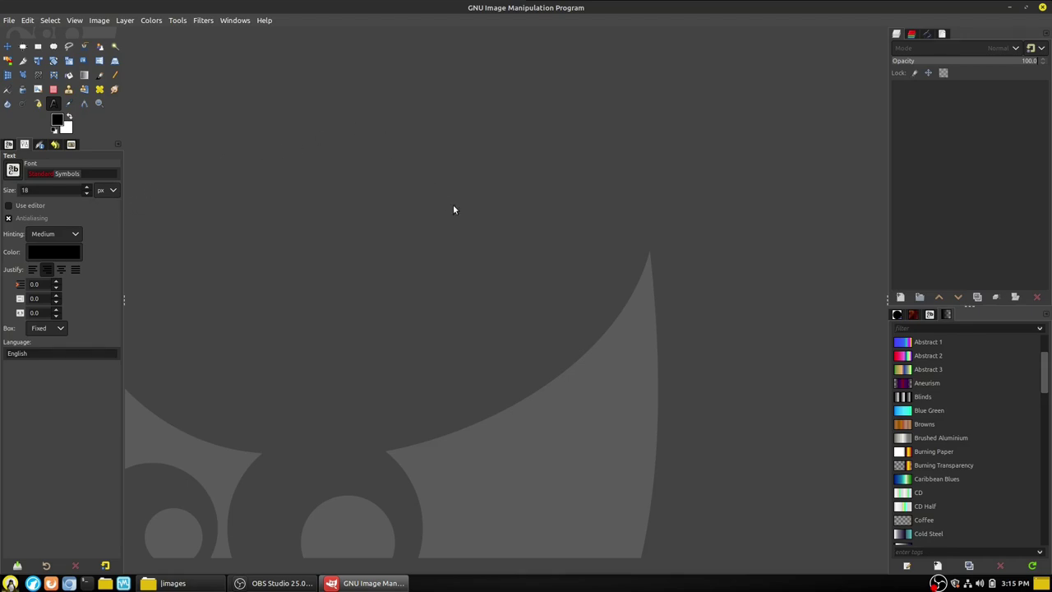
- Create a new image from the Default template and show its layers
left_click(942, 34)
double_click(919, 51)
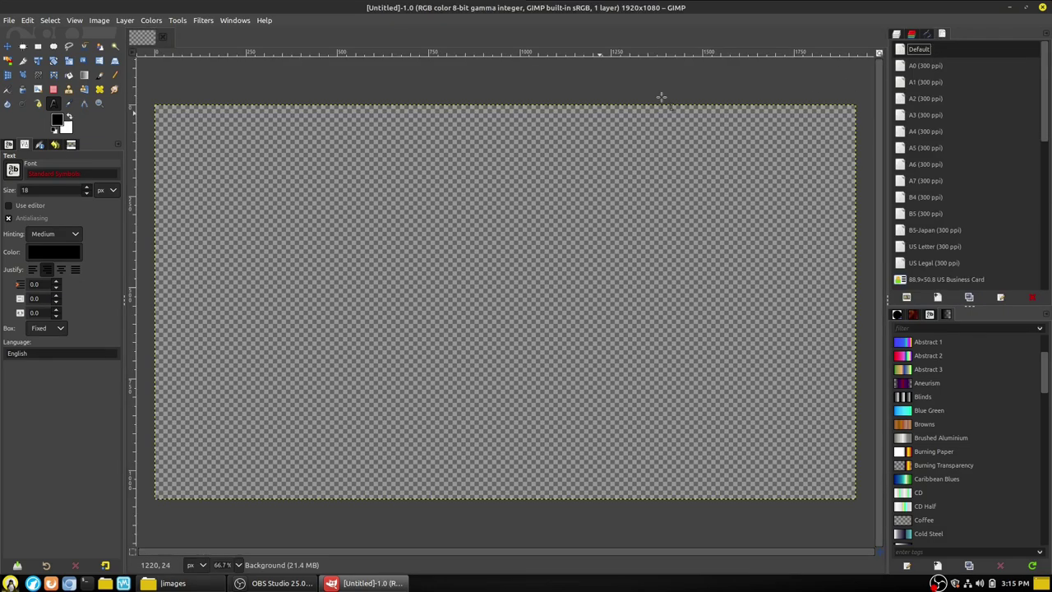
left_click(896, 34)
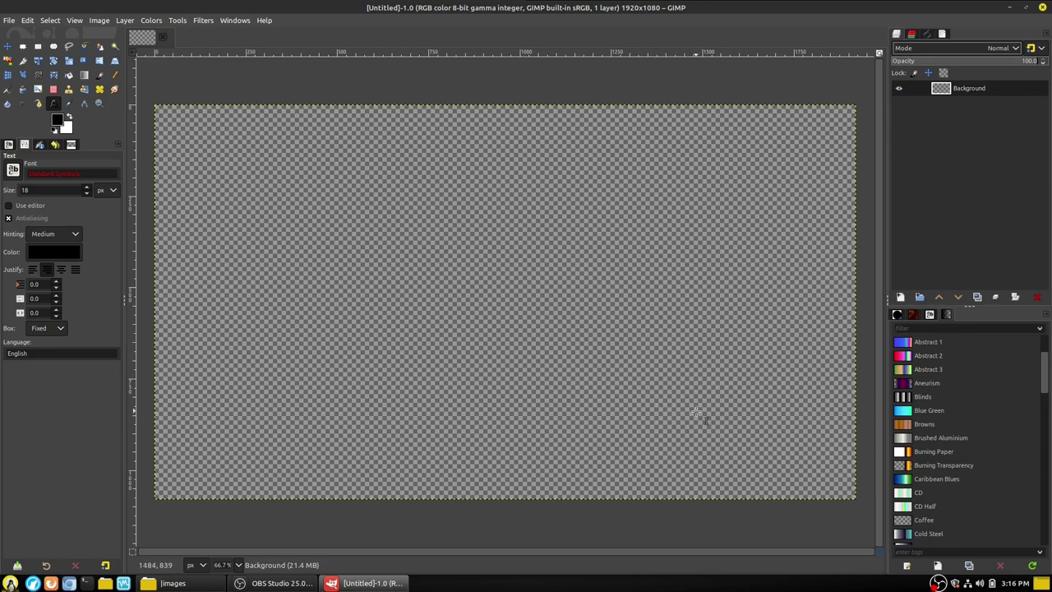
left_click(944, 35)
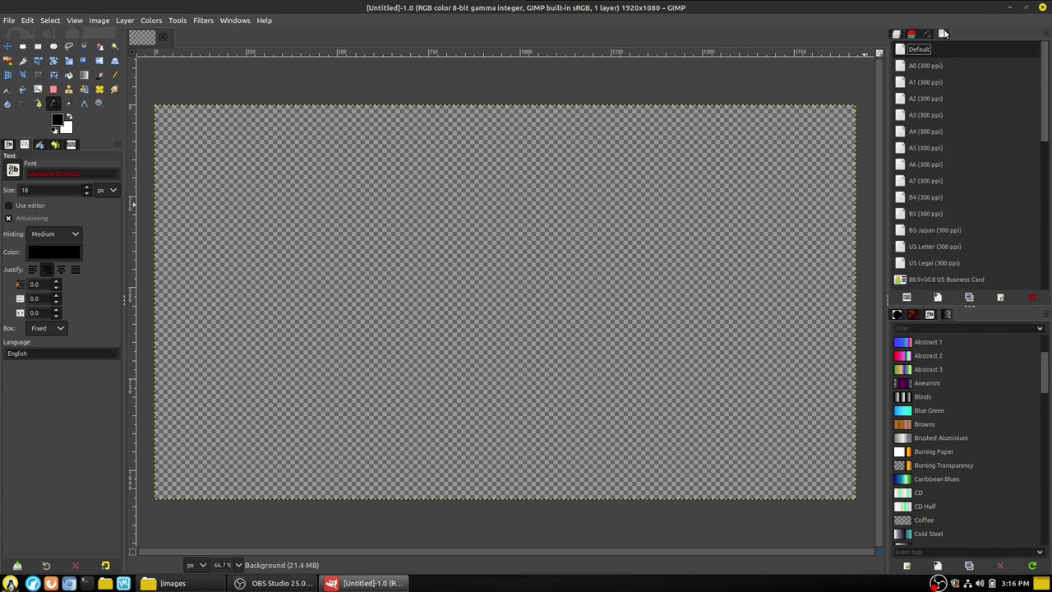
right_click(921, 47)
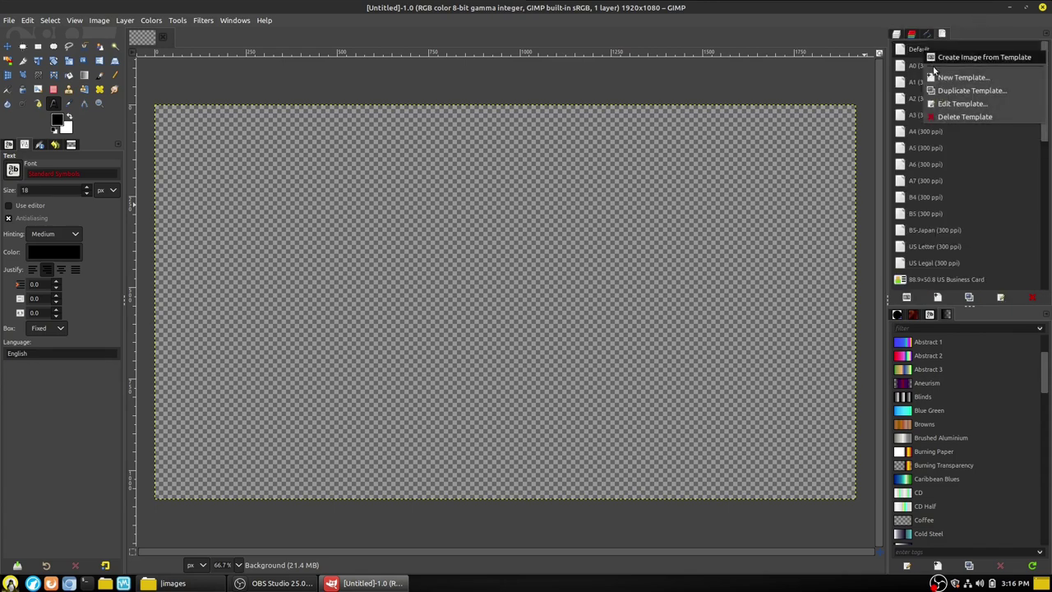
left_click(875, 125)
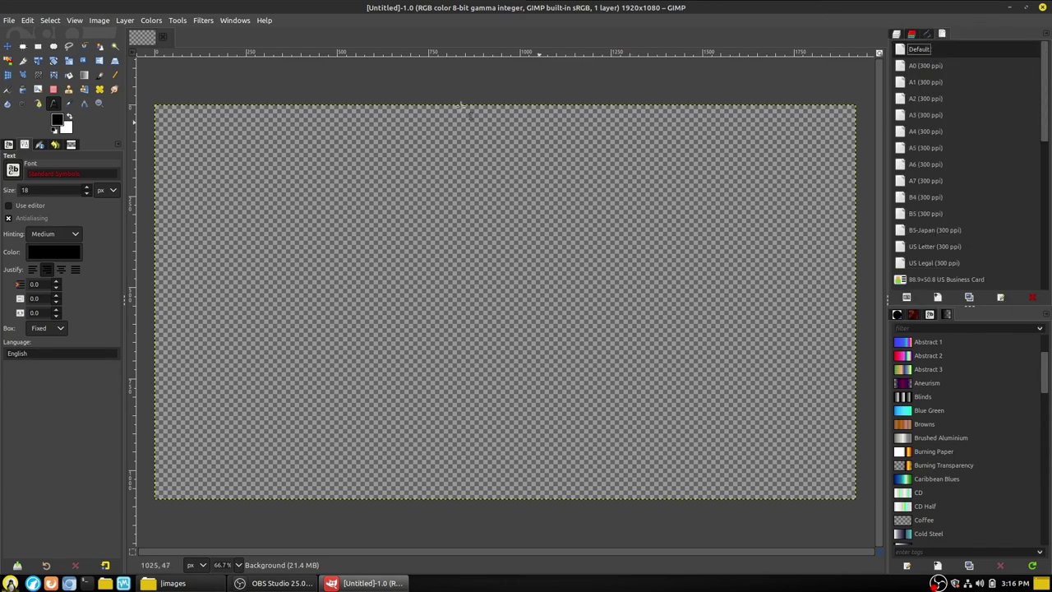
- Swap the foreground and background colors and bucket-fill the canvas with white
left_click(69, 117)
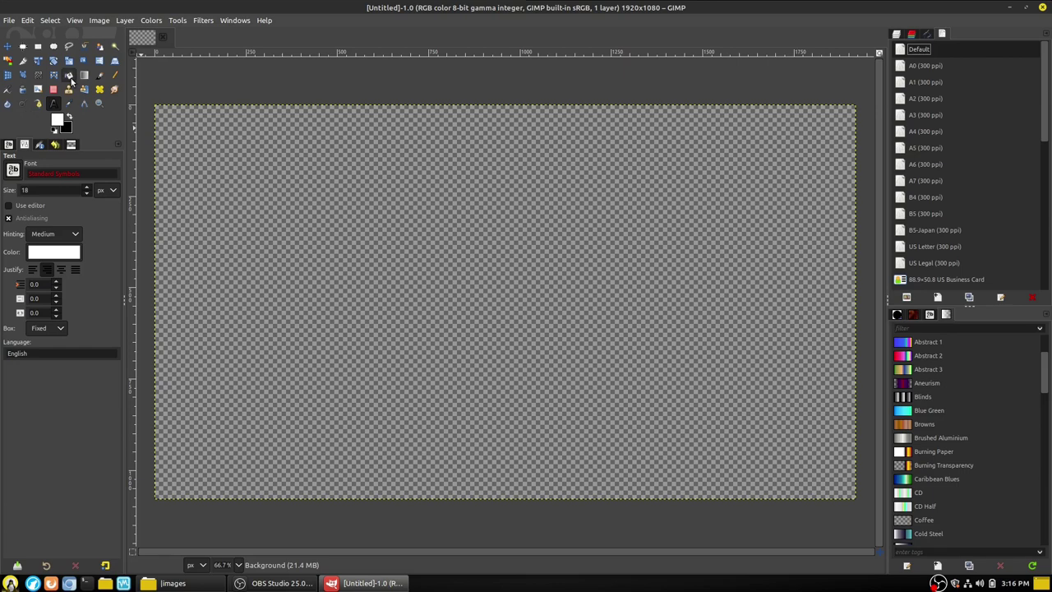
left_click(69, 75)
left_click(330, 204)
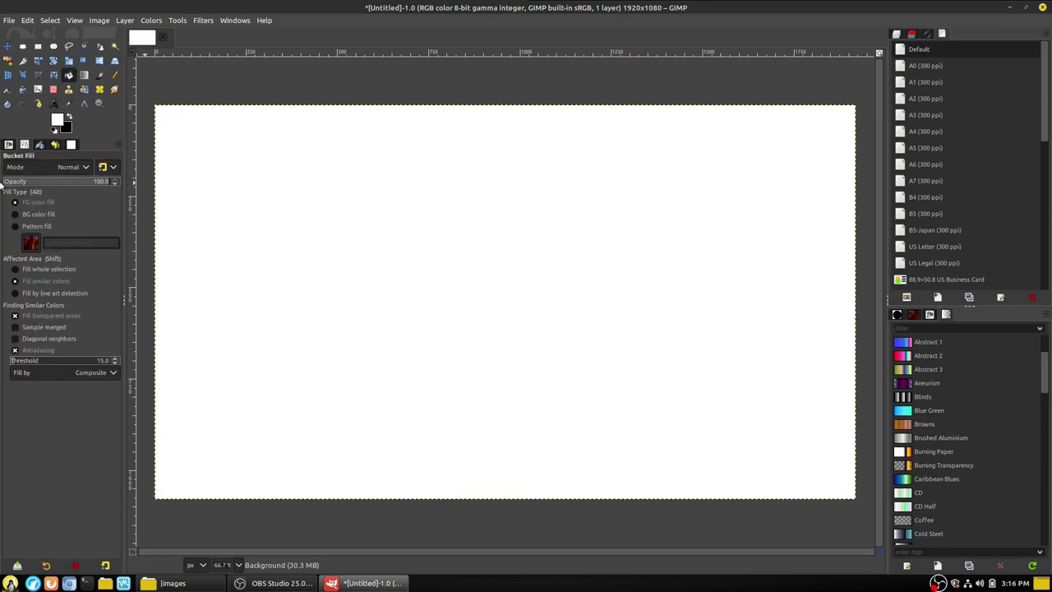
- Set the foreground color to the light grey cec5c5 and bucket-fill the Background layer with it
left_click(61, 117)
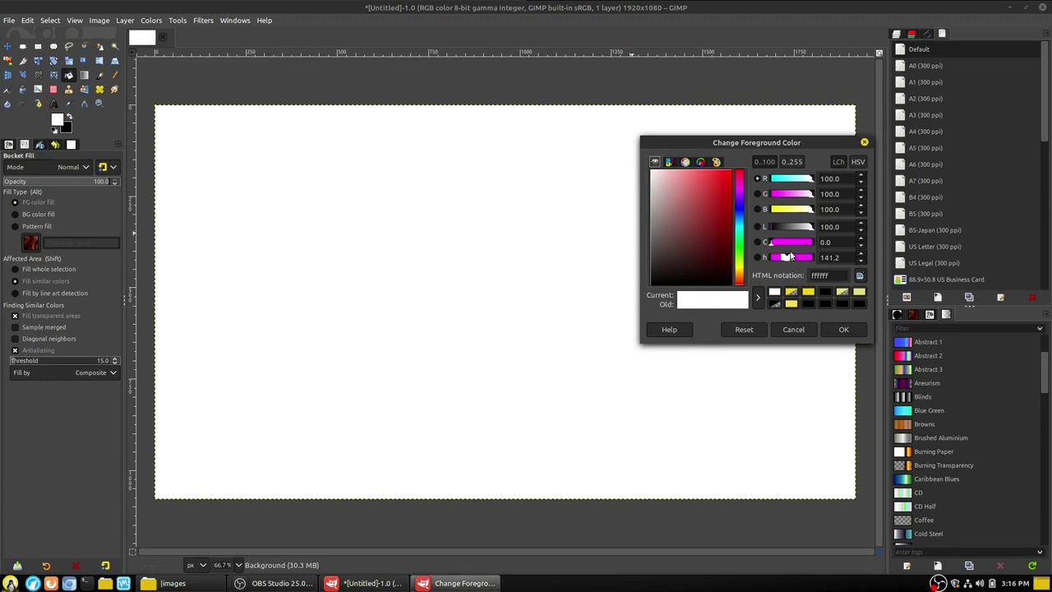
left_click_drag(672, 189, 652, 191)
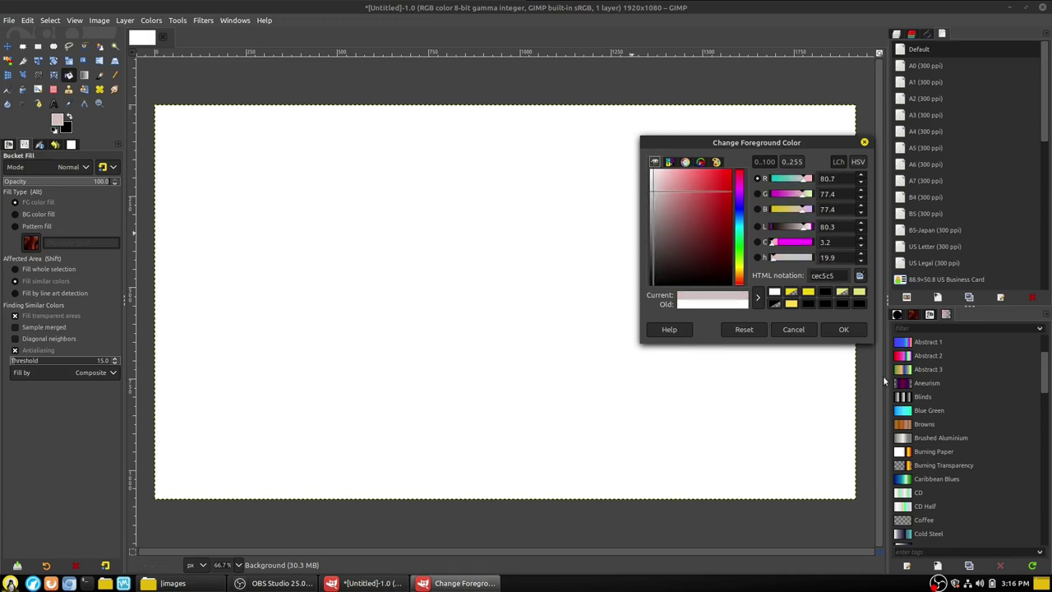
left_click(843, 328)
left_click(625, 288)
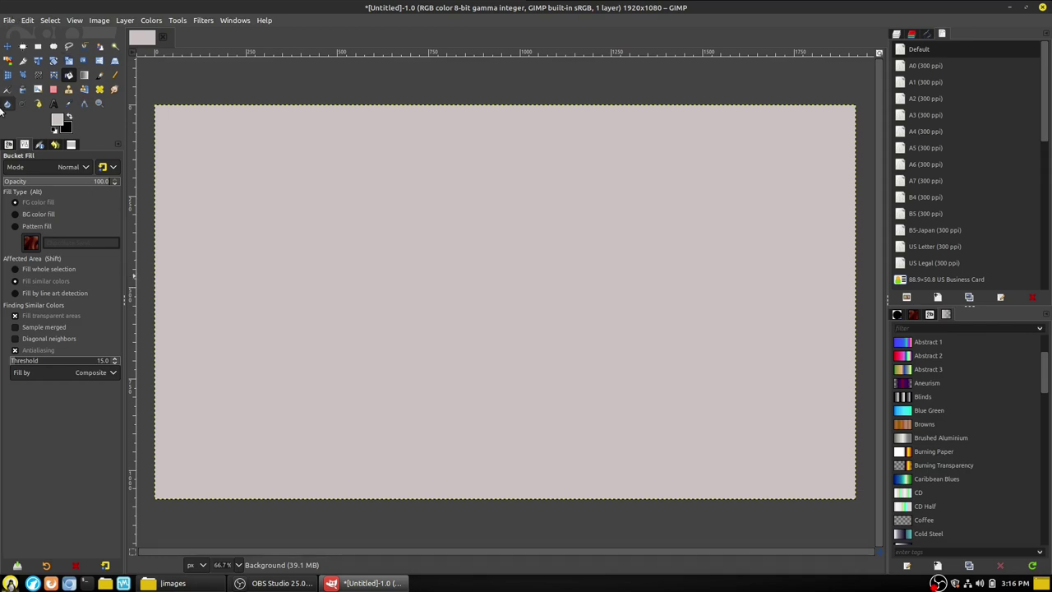
- Activate the Move tool and bring alien2.png from the images folder into the image as a new layer
left_click(8, 47)
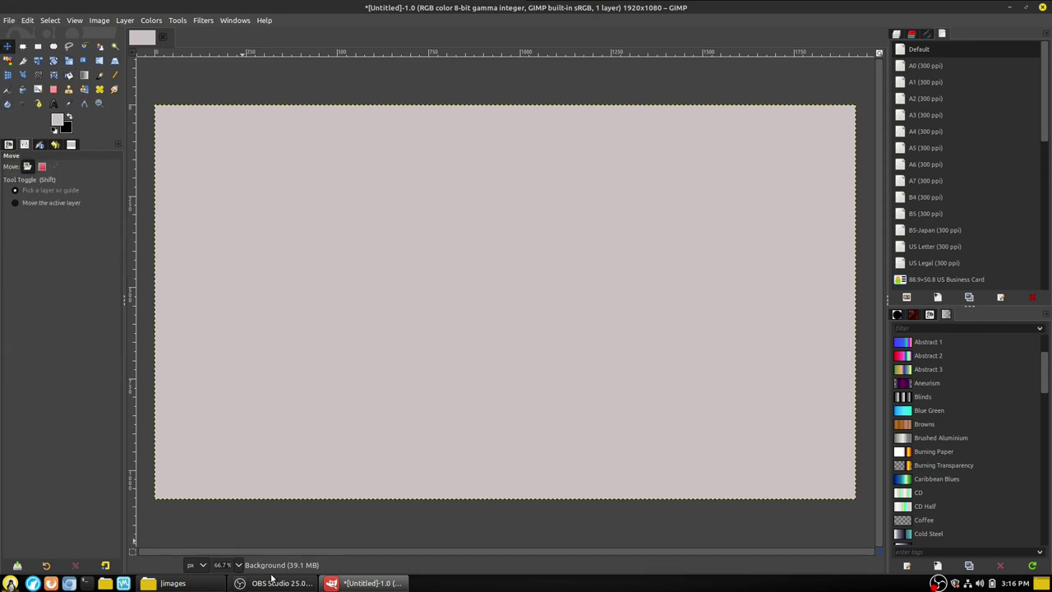
left_click(195, 583)
left_click_drag(339, 85, 624, 321)
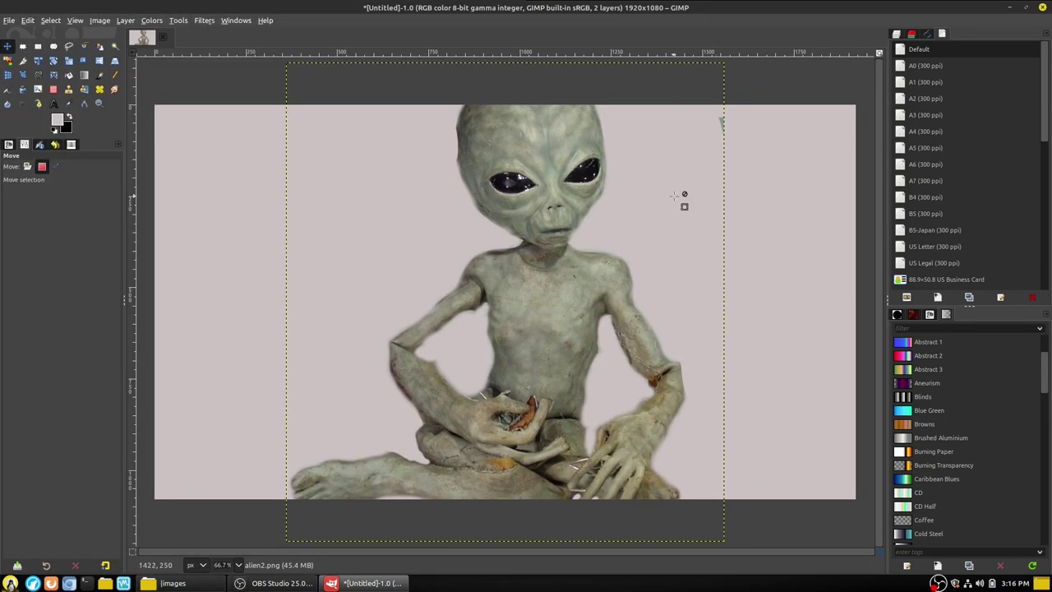
- Scale the alien2.png layer proportionally to a width of 732 px
key("alt+shift+s")
type("732")
key("Tab")
key("Tab")
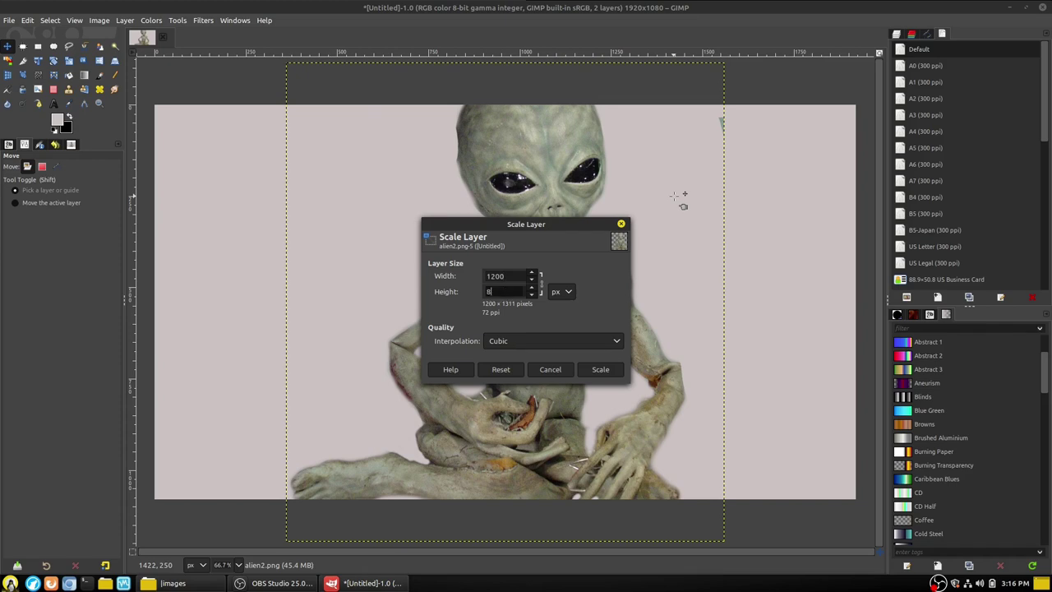
left_click(600, 369)
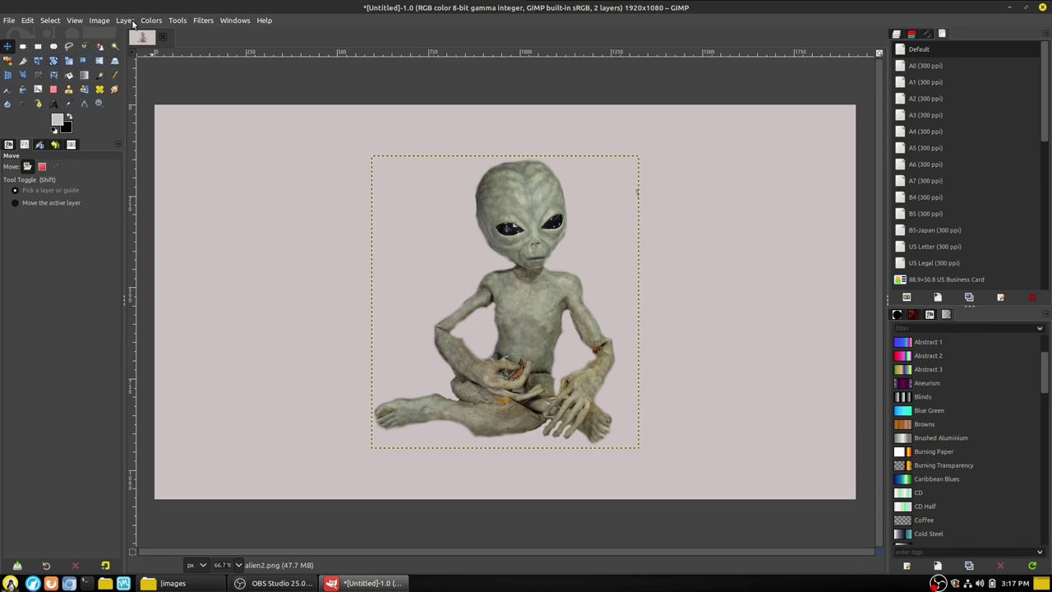
- Try the Use tool groups option on and off in the Toolbox preferences, and leave the preferences without saving
left_click(96, 21)
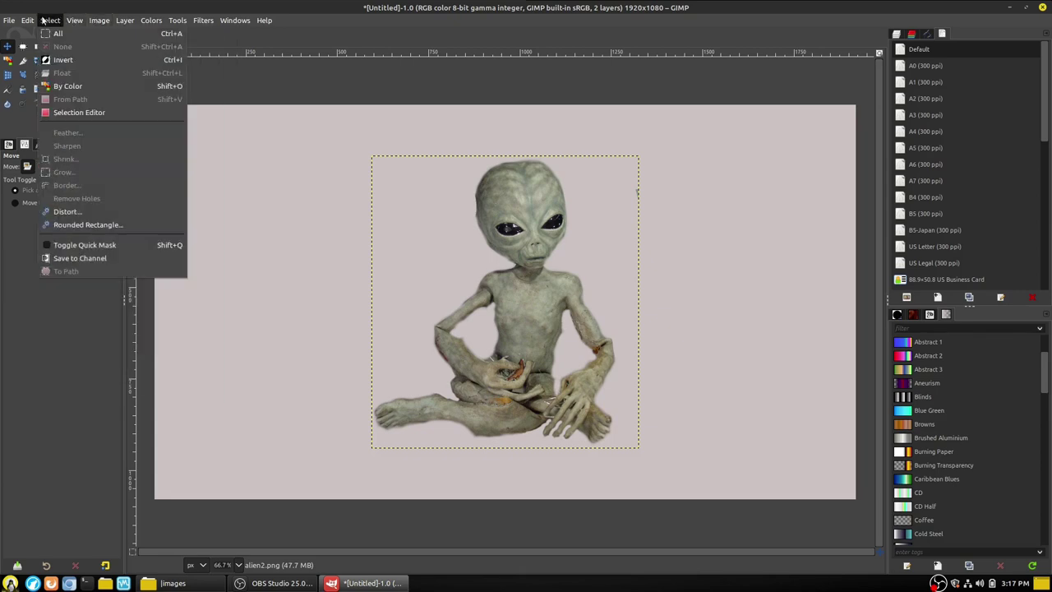
mouse_move(27, 20)
left_click(85, 319)
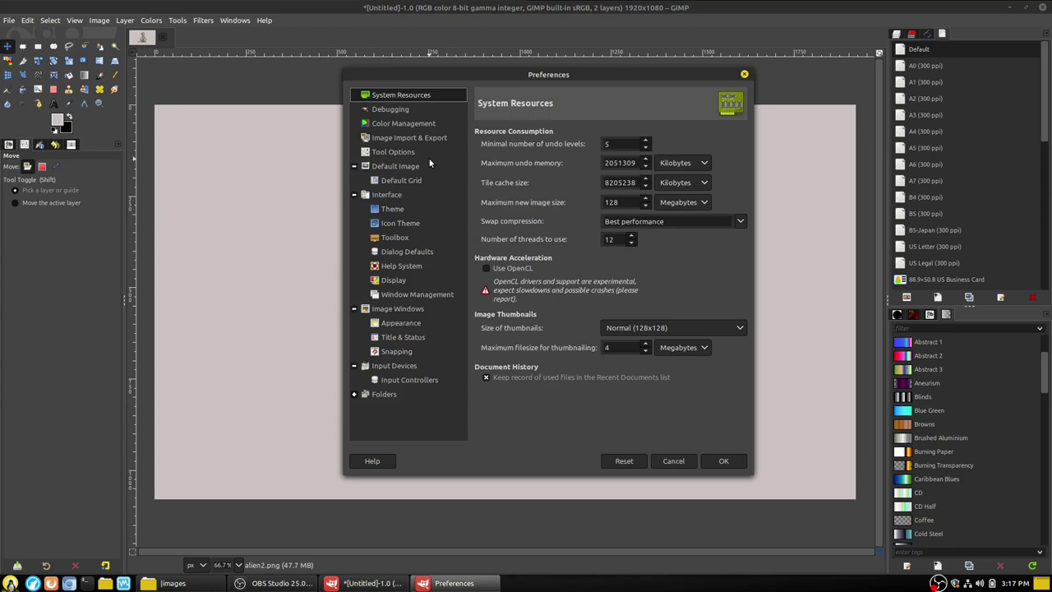
left_click(394, 238)
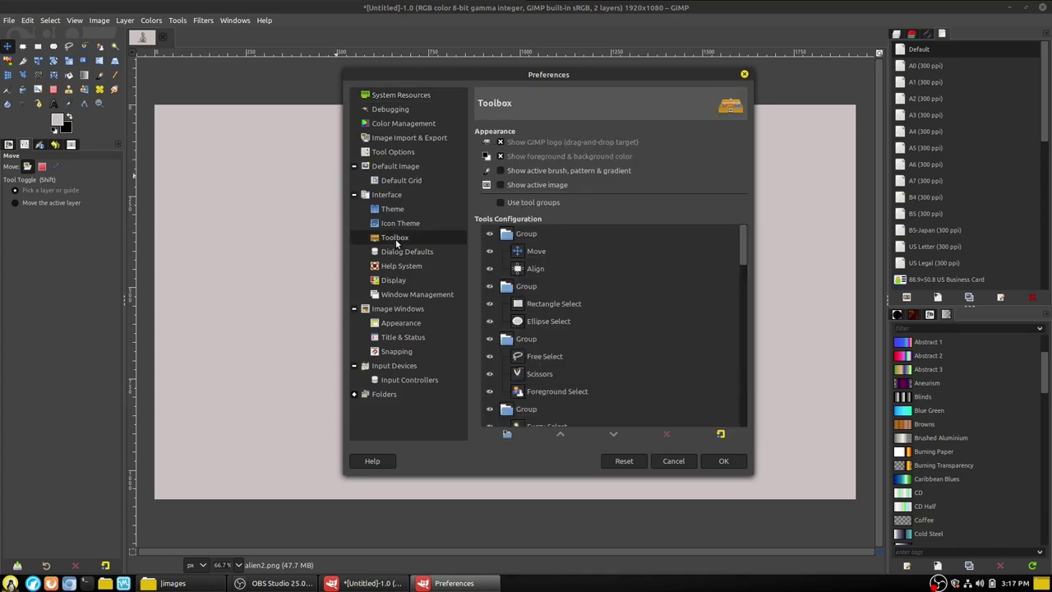
left_click(507, 204)
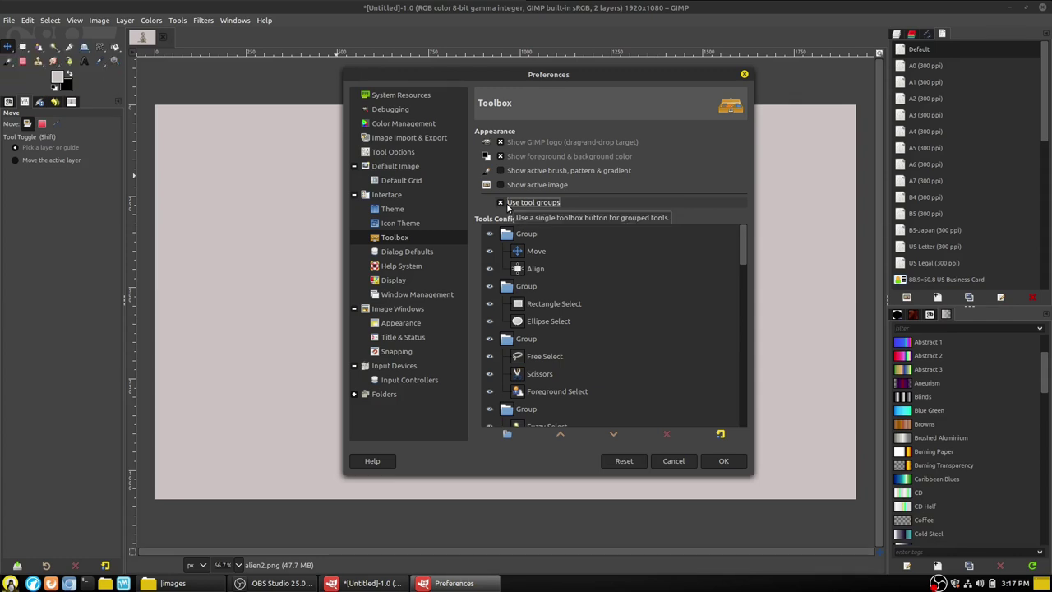
left_click(507, 204)
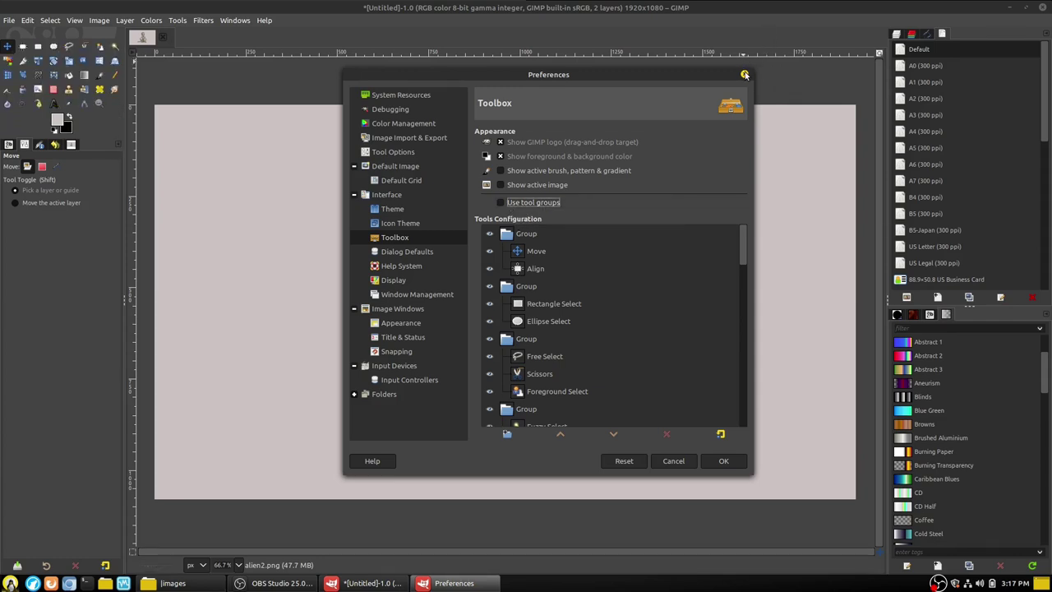
key("Escape")
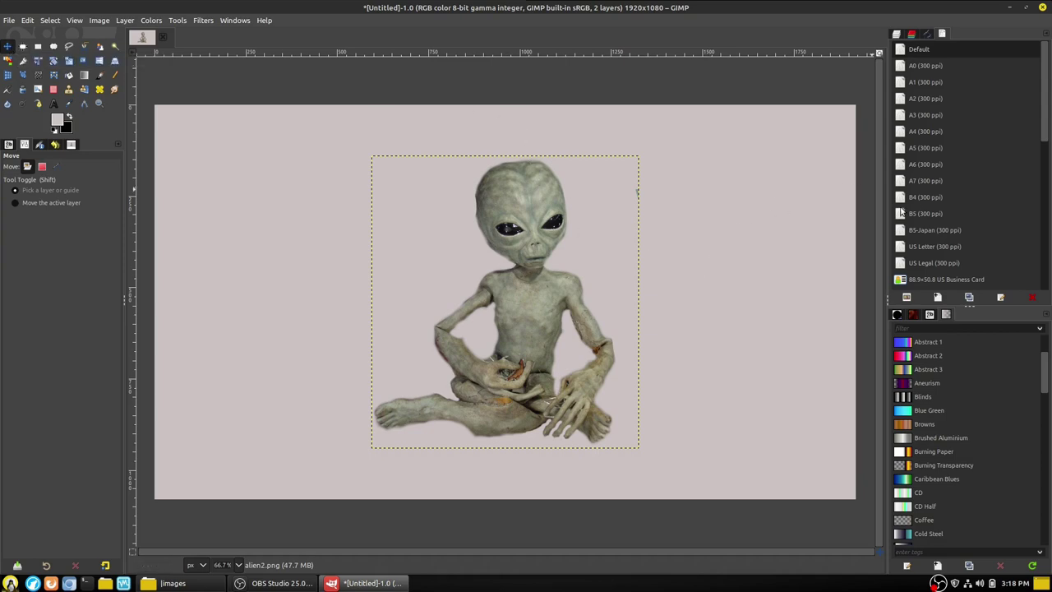
- Move the alien2.png layer freehand to slightly right of and below the canvas centre
left_click(100, 74)
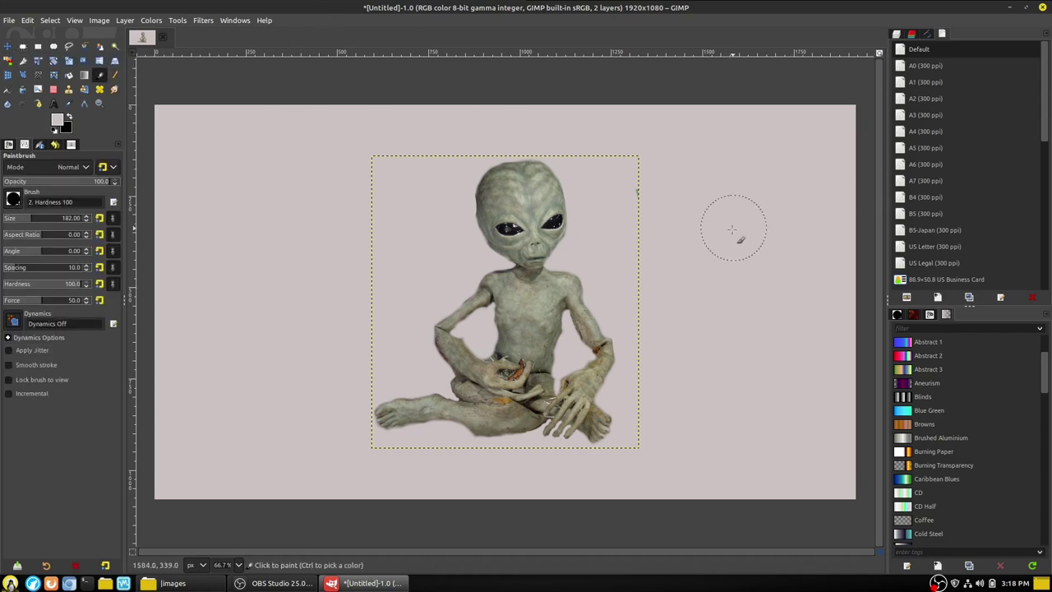
key("m")
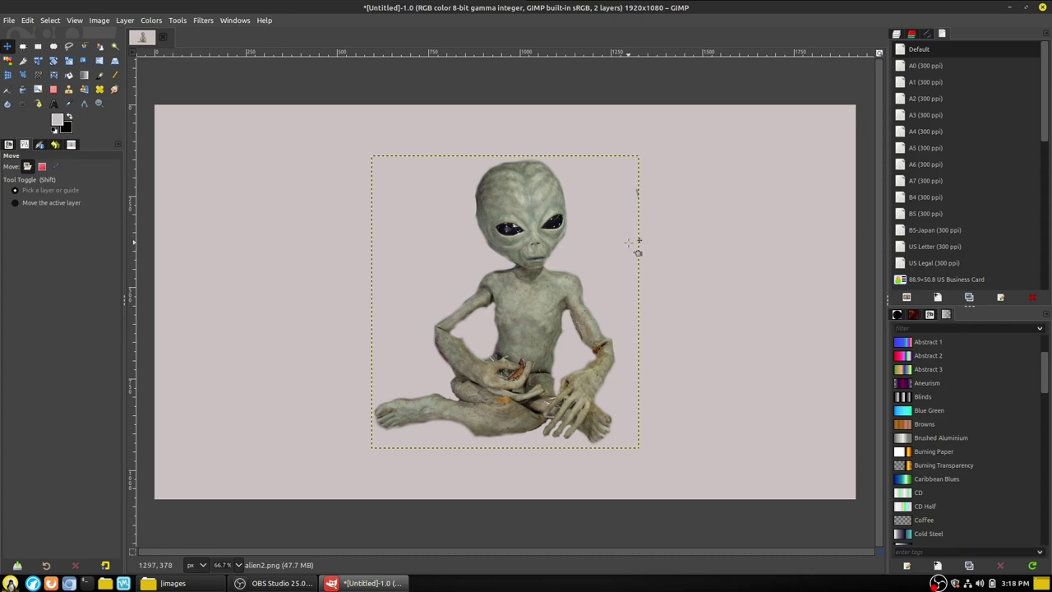
left_click_drag(541, 302, 616, 308)
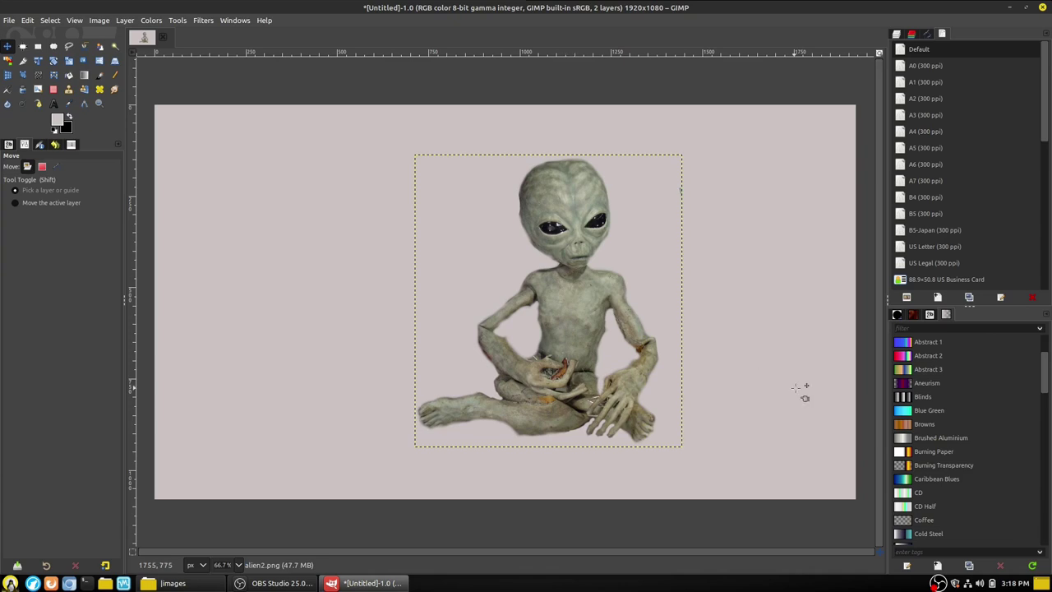
left_click_drag(591, 324, 576, 334)
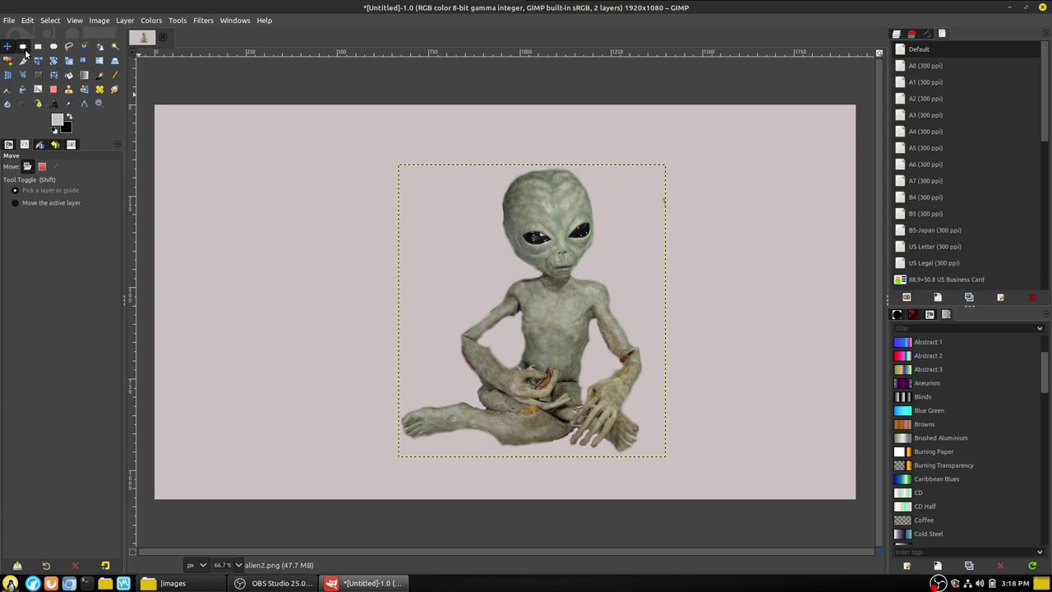
- With the Align tool, pick the background as first item, add the alien2.png layer, and align it to the background's left edge
left_click(23, 47)
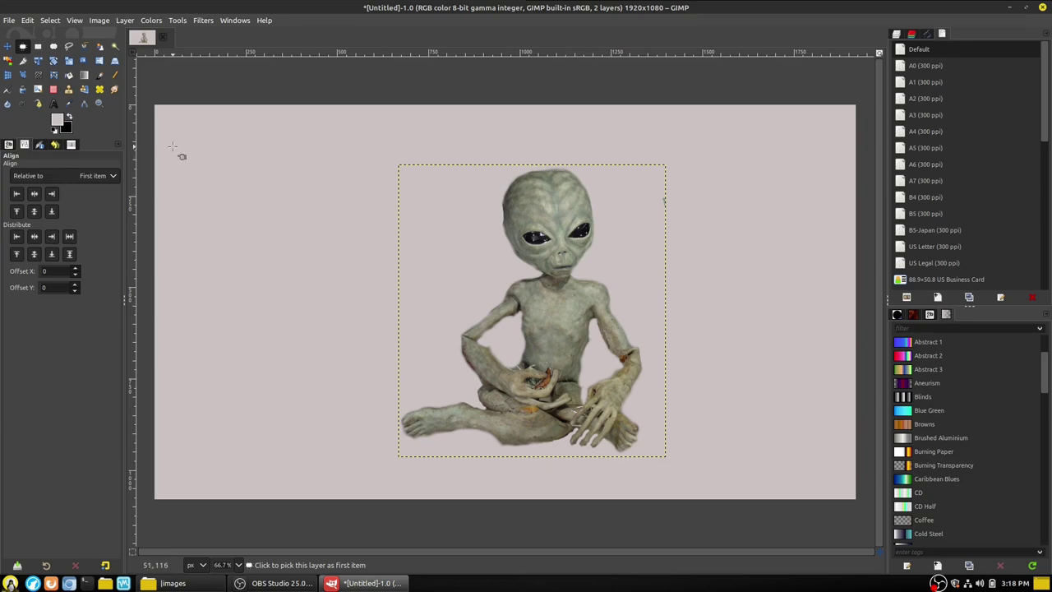
left_click(297, 125)
key("shift")
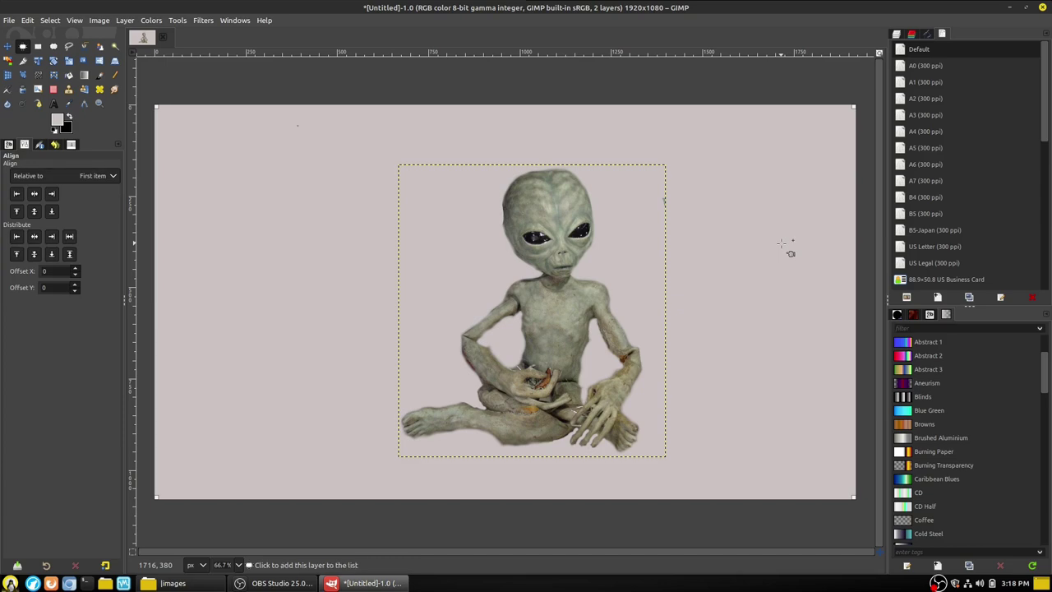
left_click(539, 187)
left_click(16, 194)
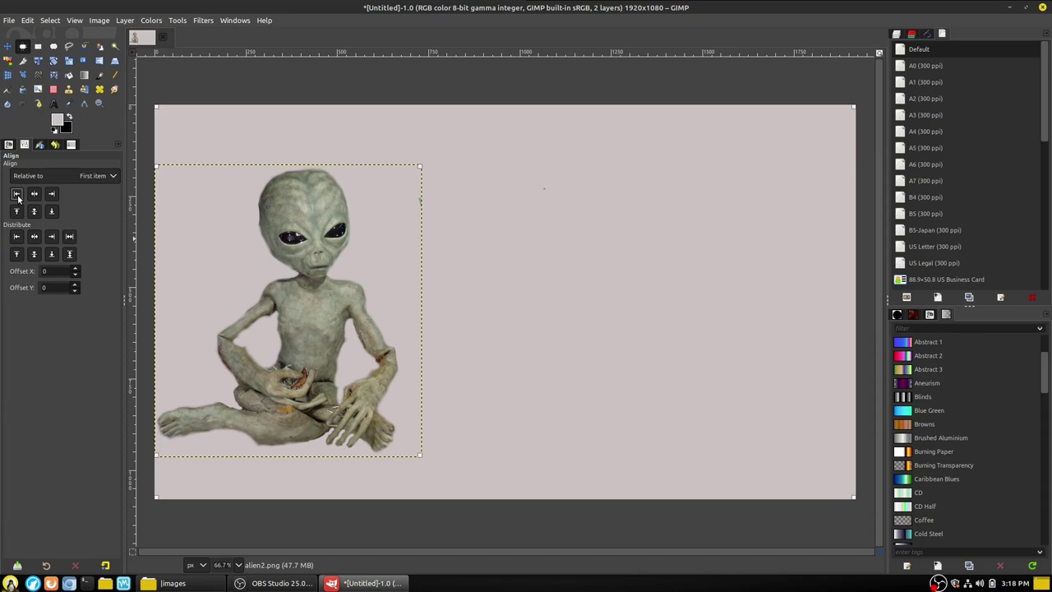
- Try aligning the alien2.png layer to the background's horizontal centre, right edge, top edge, horizontal centre again and vertical middle
left_click(34, 194)
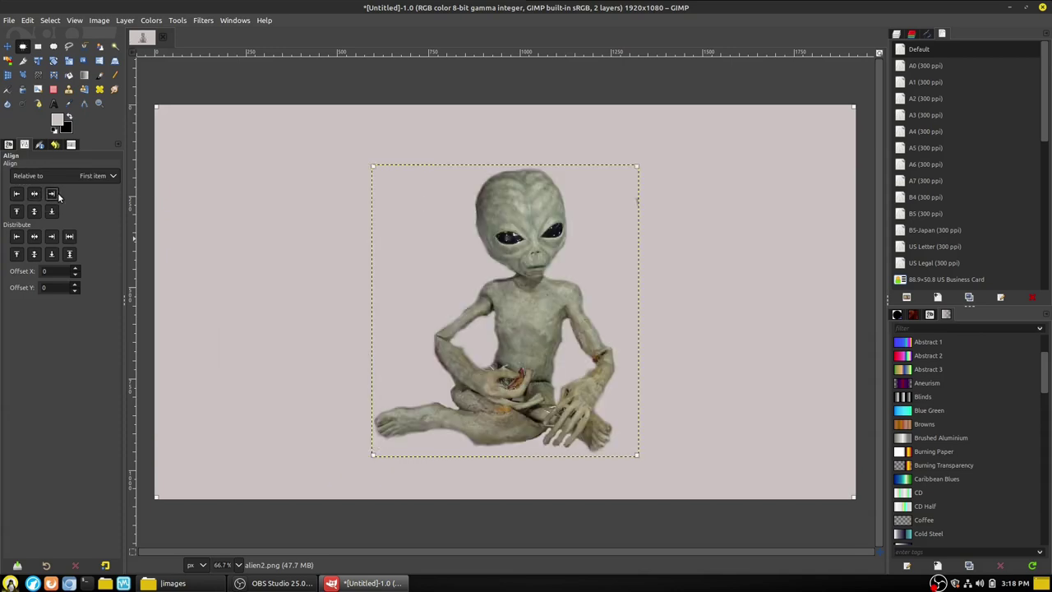
left_click(51, 194)
left_click(18, 211)
left_click(35, 195)
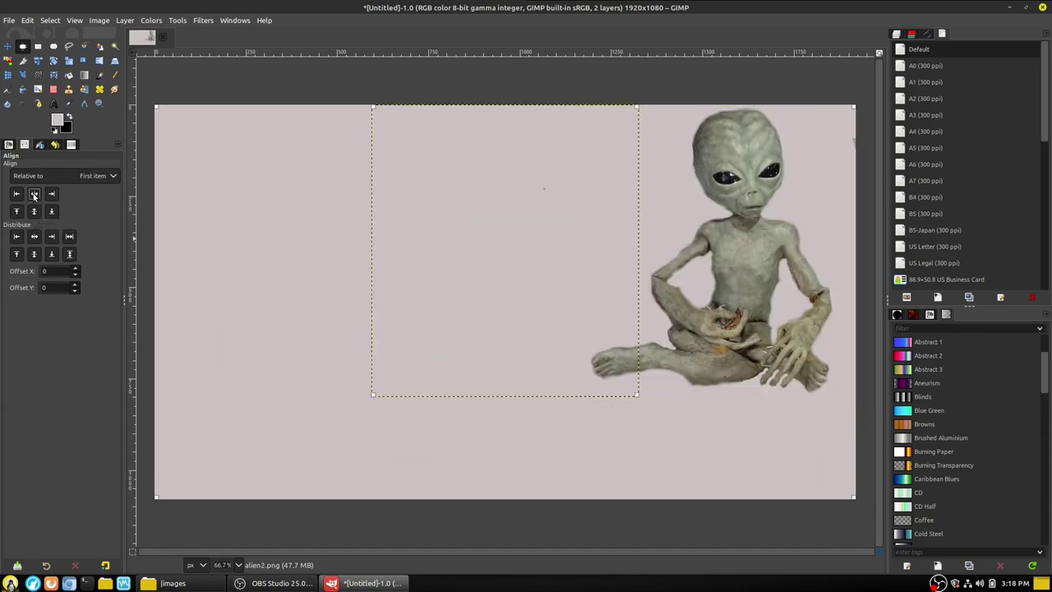
left_click(35, 212)
- Align the alien2.png layer to the background's bottom edge, then try its right edge and settle on its left edge
left_click(51, 211)
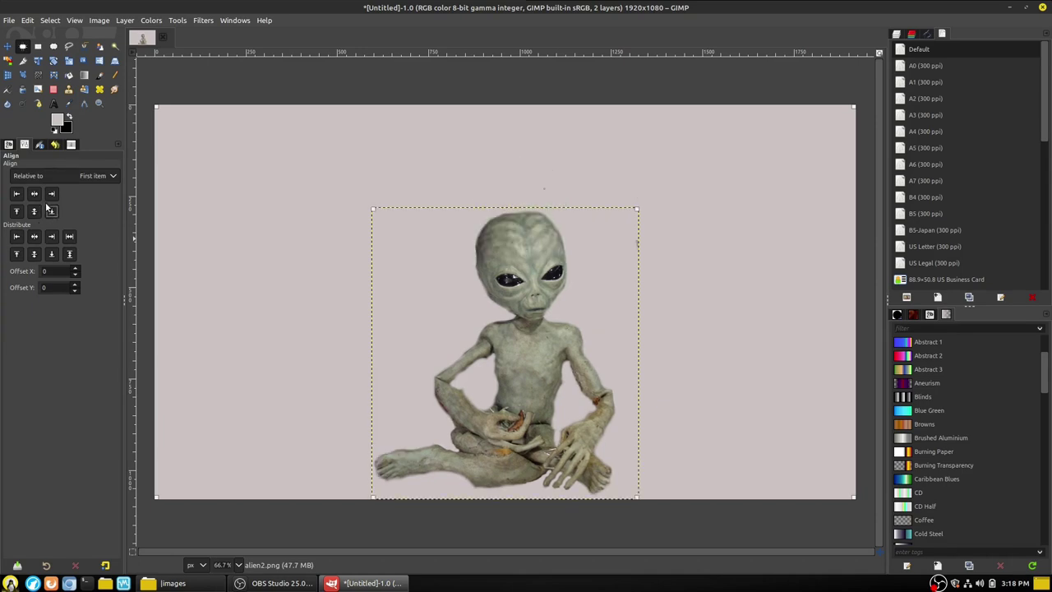
left_click(51, 195)
left_click(17, 196)
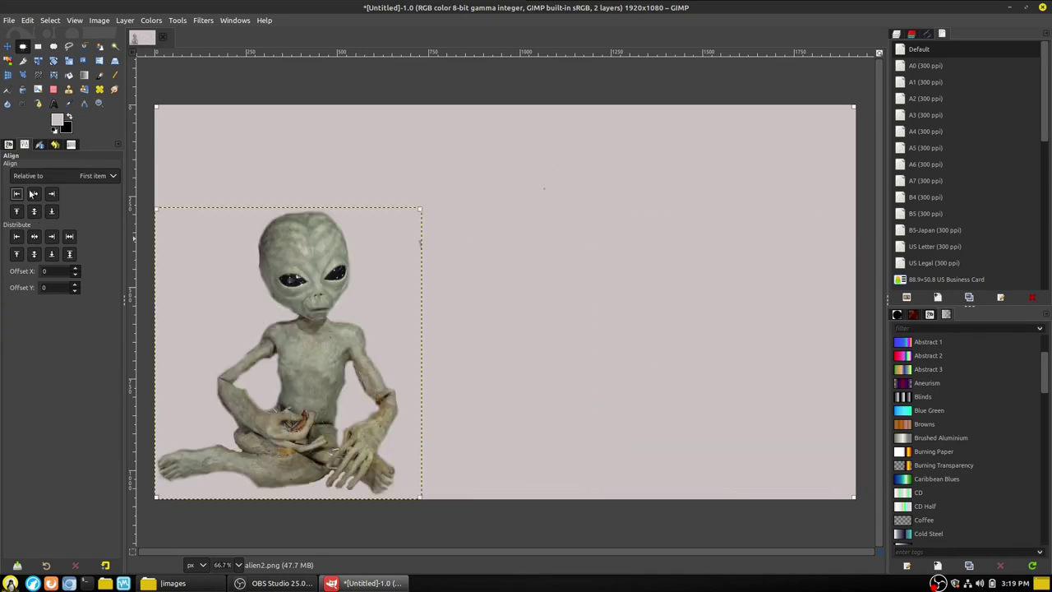
- Move the seated alien up and right out of the canvas's lower-left corner, and add alien-single.png from the images folder as a new layer
key("m")
left_click_drag(300, 339, 342, 270)
left_click(199, 582)
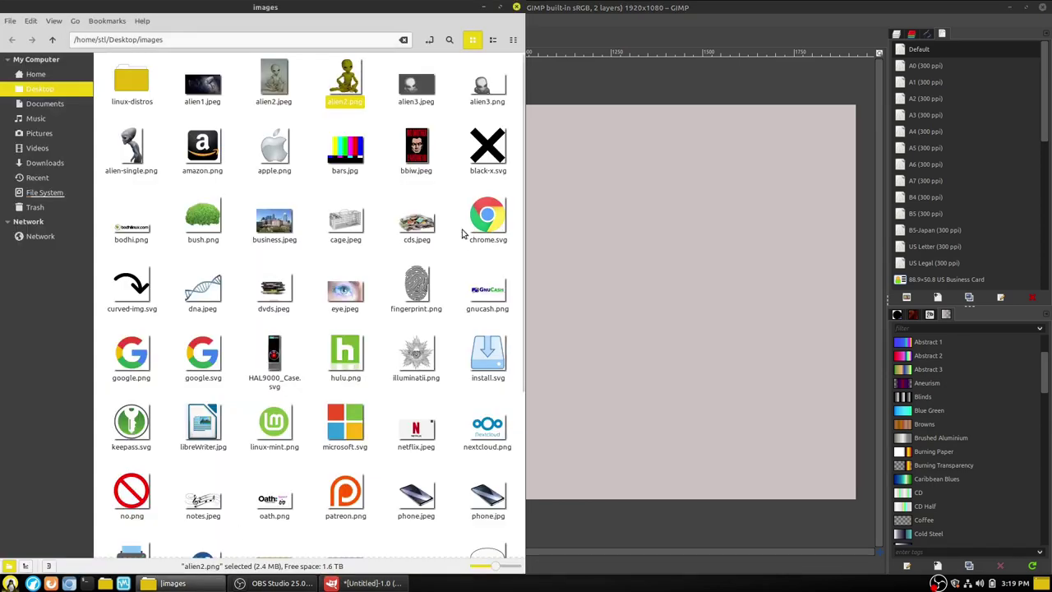
left_click_drag(132, 147, 622, 251)
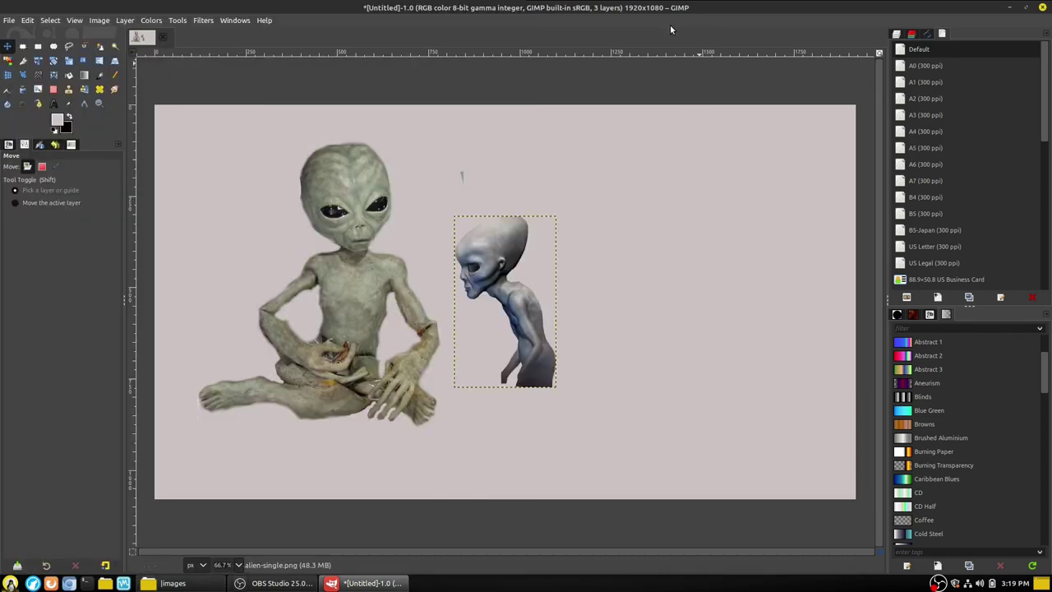
- Select the two alien layers with the Align tool and distribute their horizontal centres relative to the first item
left_click(22, 45)
left_click(330, 174)
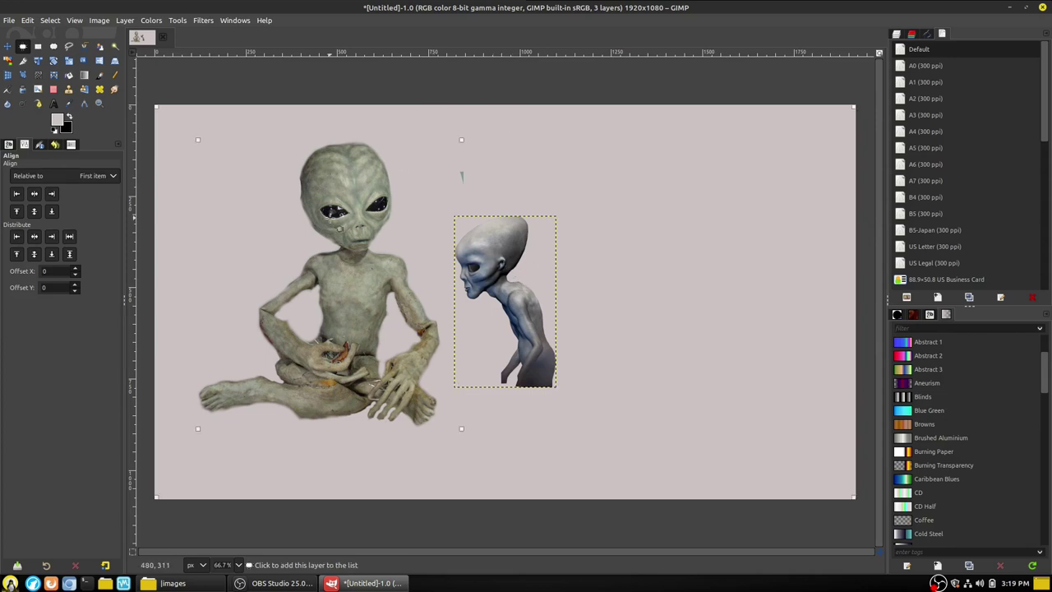
left_click(35, 237)
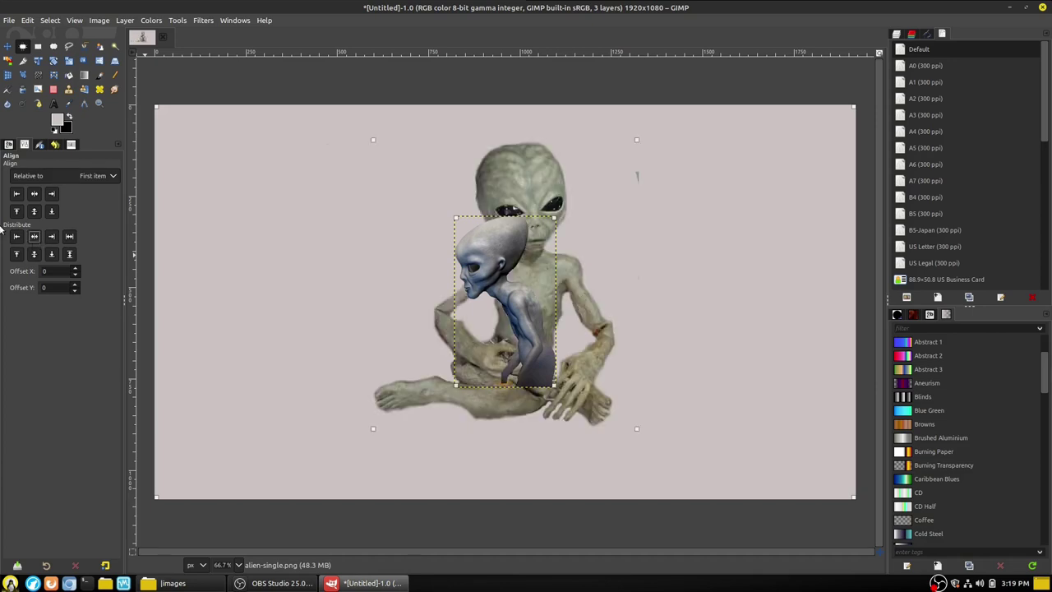
- Try distributing the two alien layers by their right edges, then distribute them evenly both horizontally and vertically
left_click(51, 239)
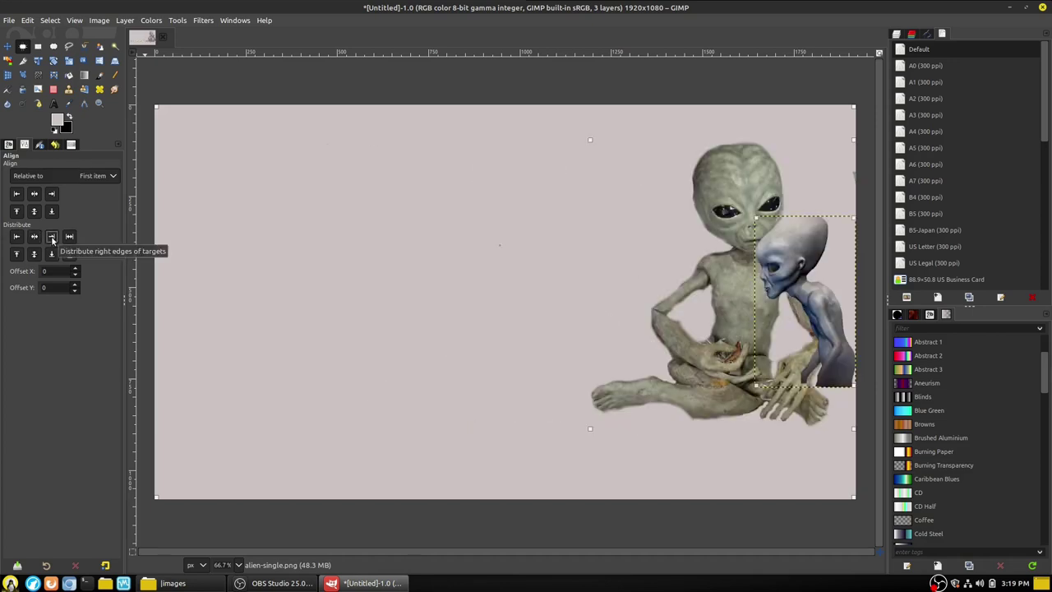
left_click(70, 238)
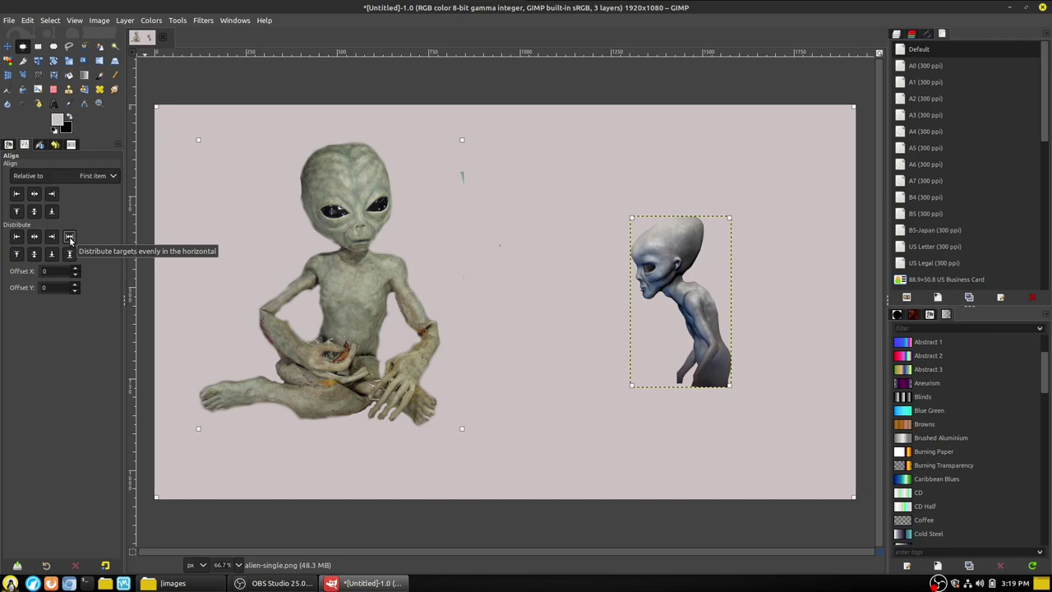
left_click(69, 255)
- Try distributing the alien layers' top and bottom edges, then align both layers to the background's vertical middle
left_click(16, 254)
left_click(52, 255)
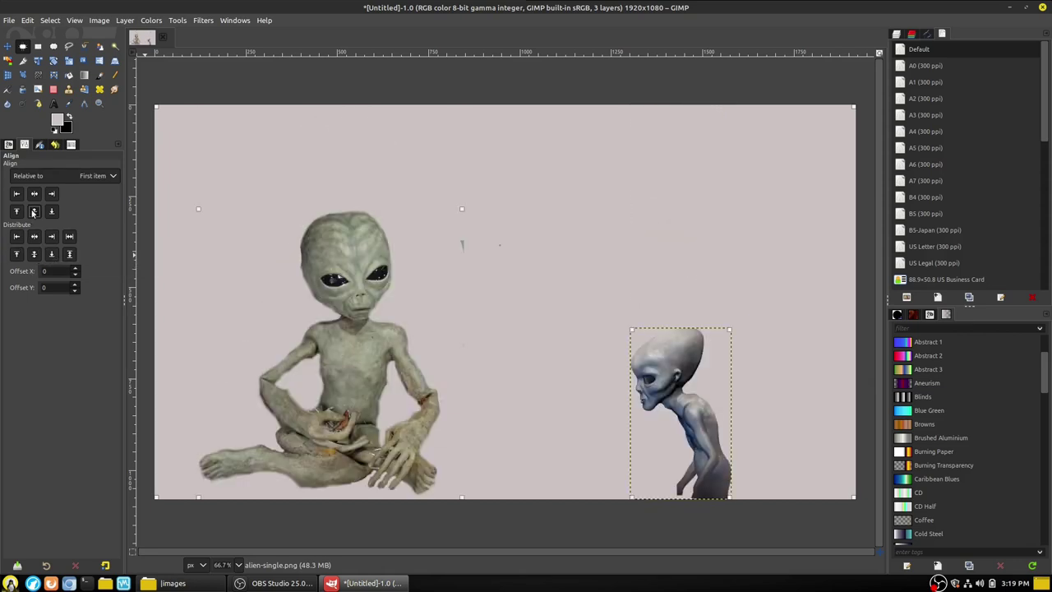
left_click(33, 213)
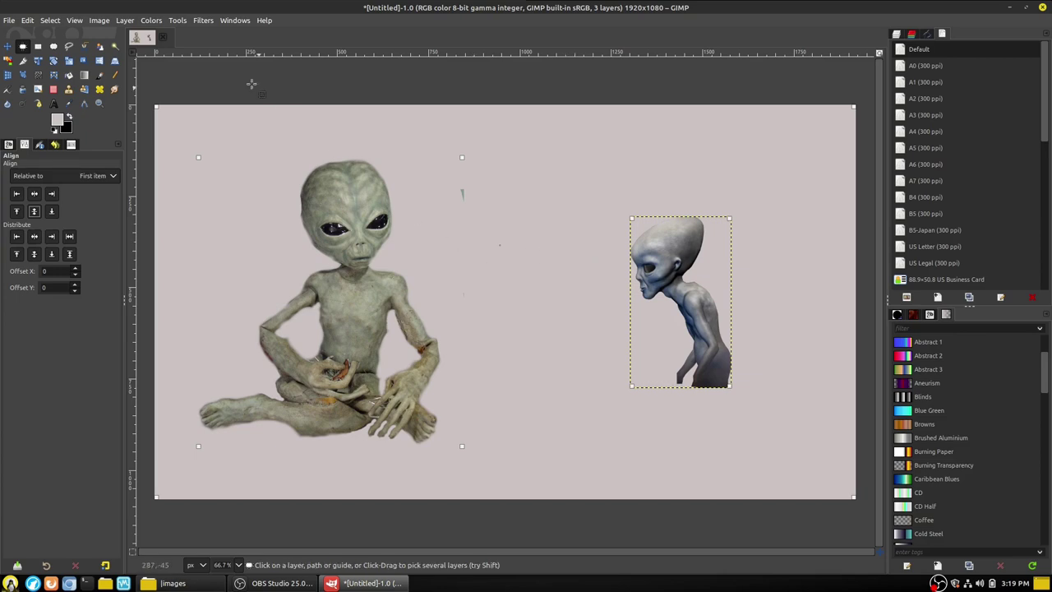
- Erase the stray mark beside the seated alien's head on the alien2.png layer
left_click(54, 89)
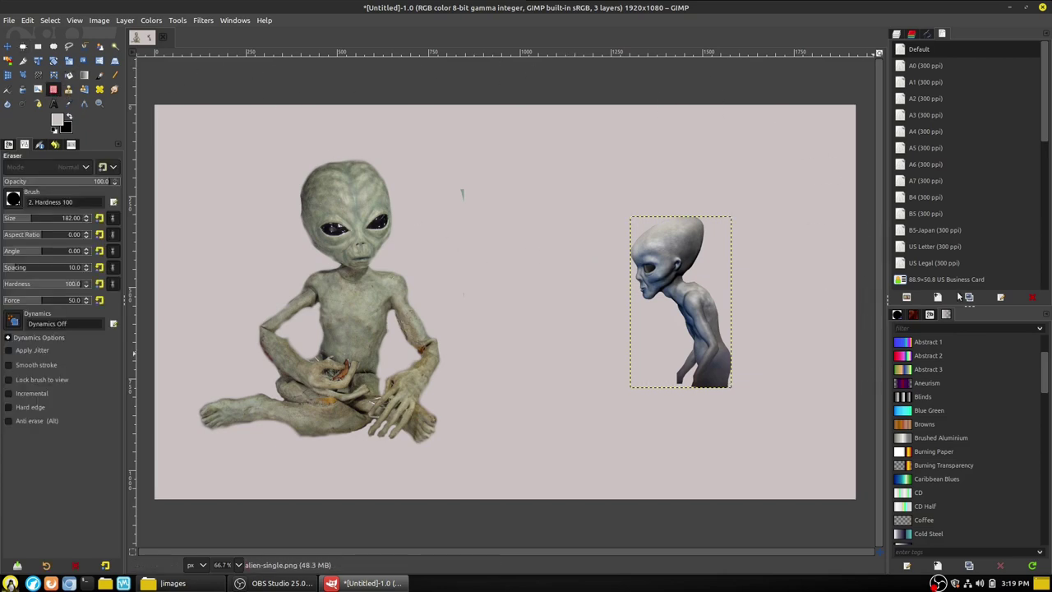
left_click(897, 34)
left_click(961, 107)
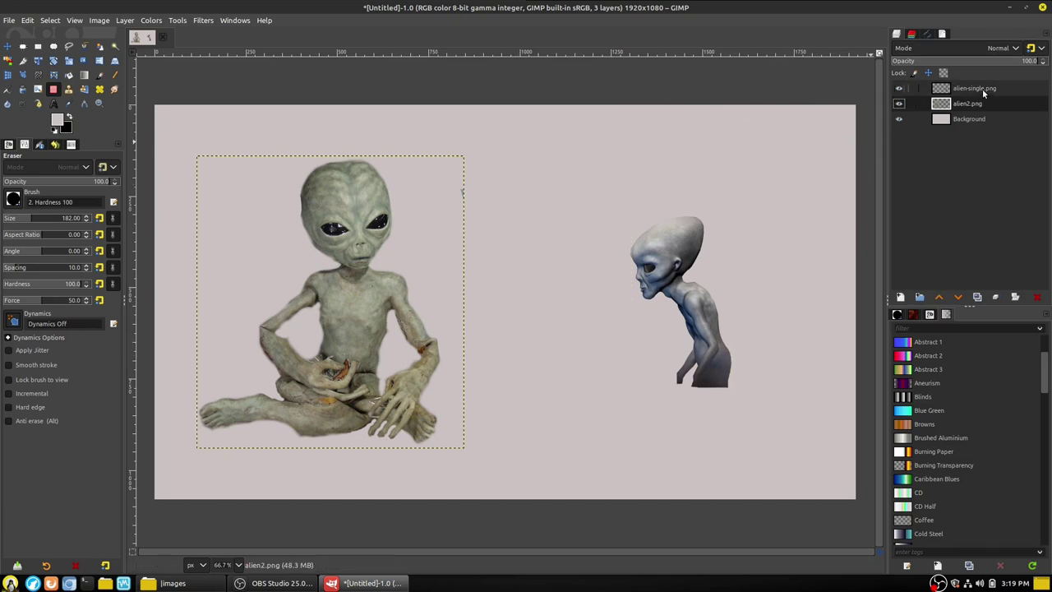
left_click(984, 91)
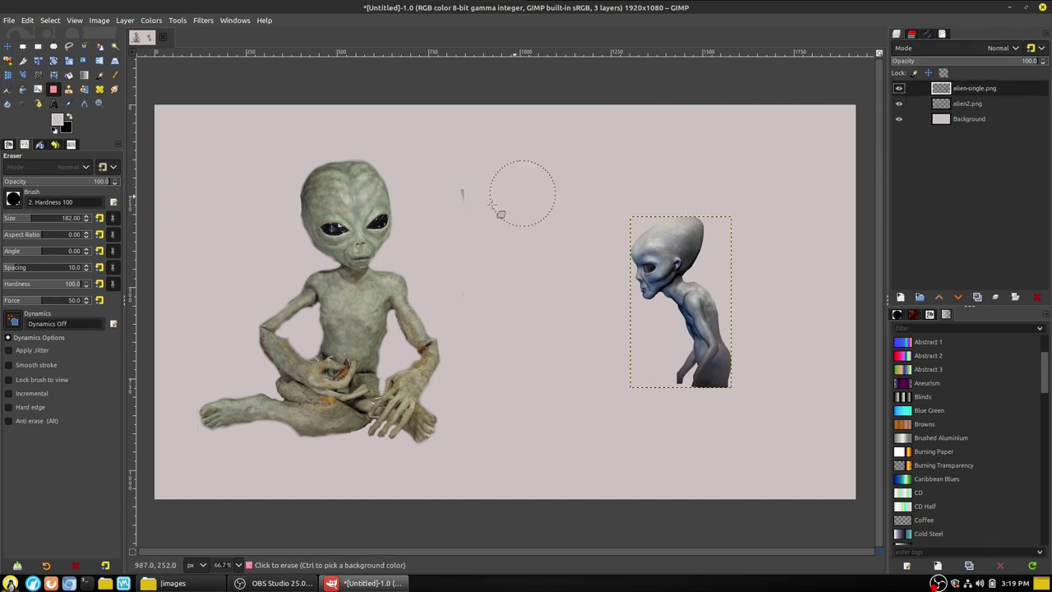
left_click(964, 103)
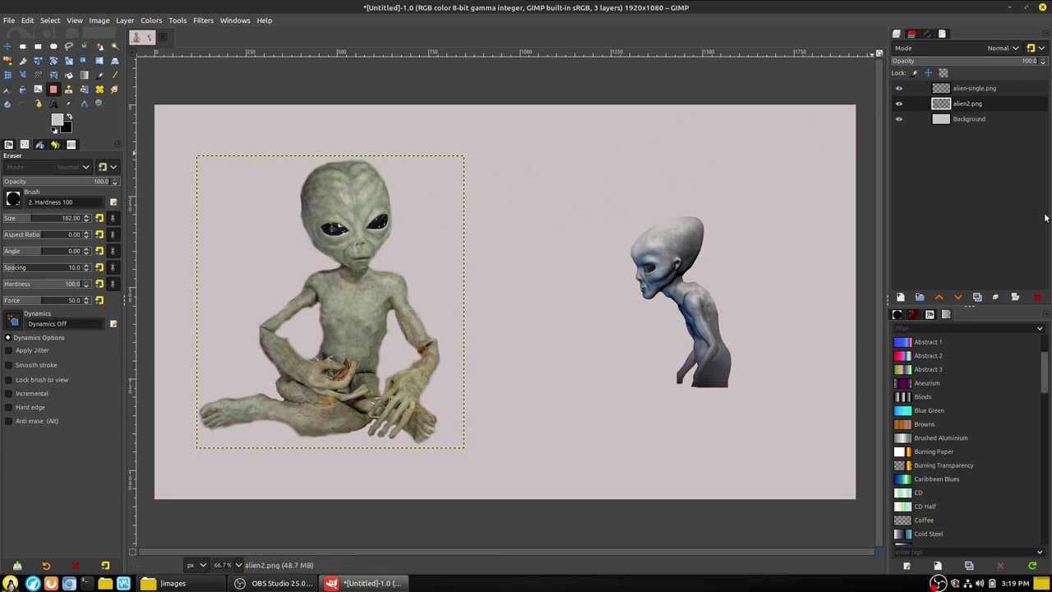
- Draw a rectangular selection of about 402 × 451 px over the seated alien and stretch its left and right sides outward
left_click(8, 47)
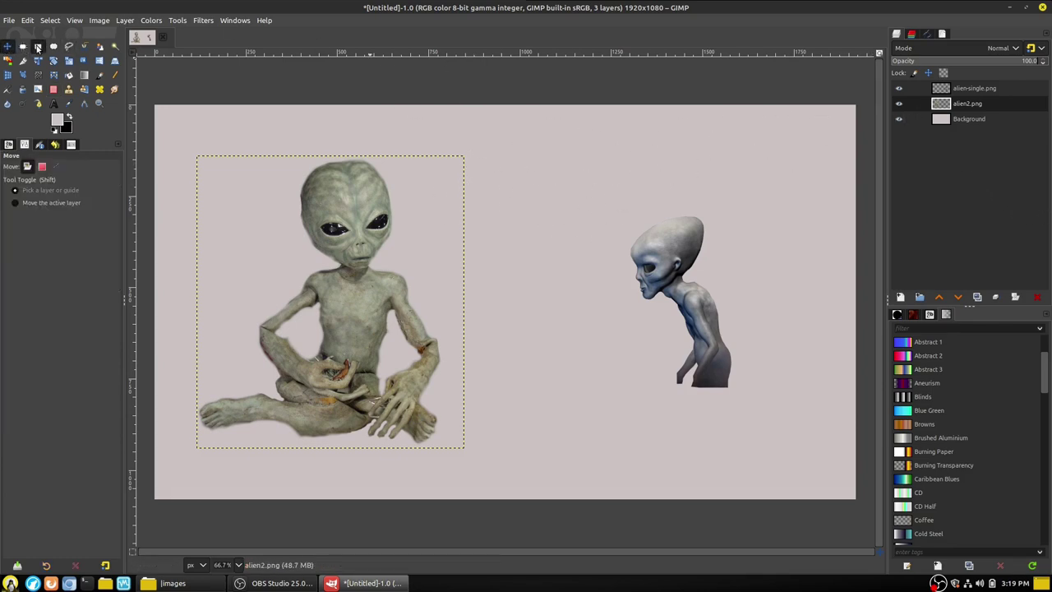
left_click(37, 47)
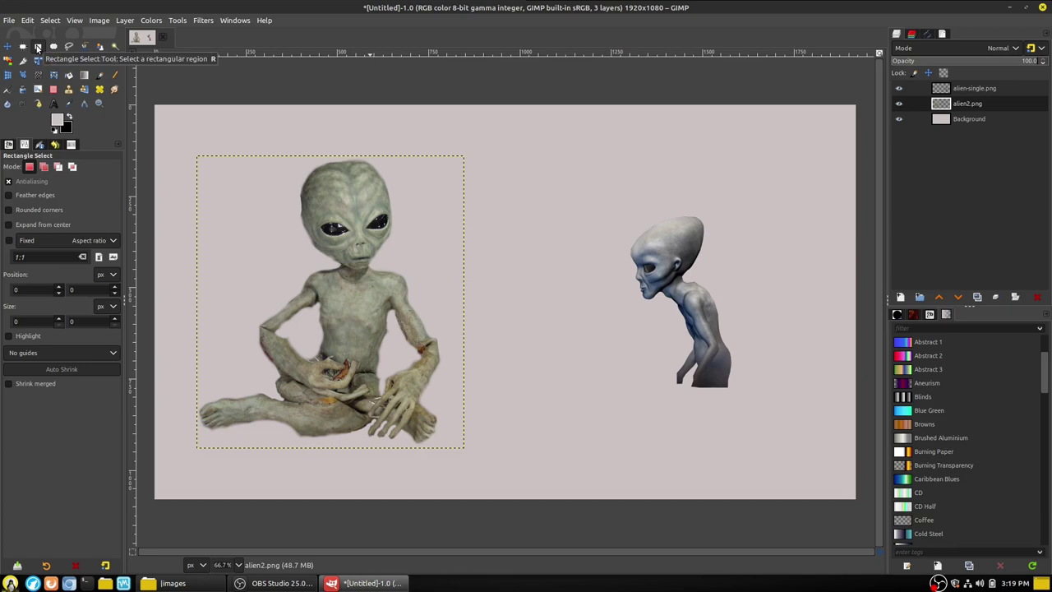
left_click(53, 47)
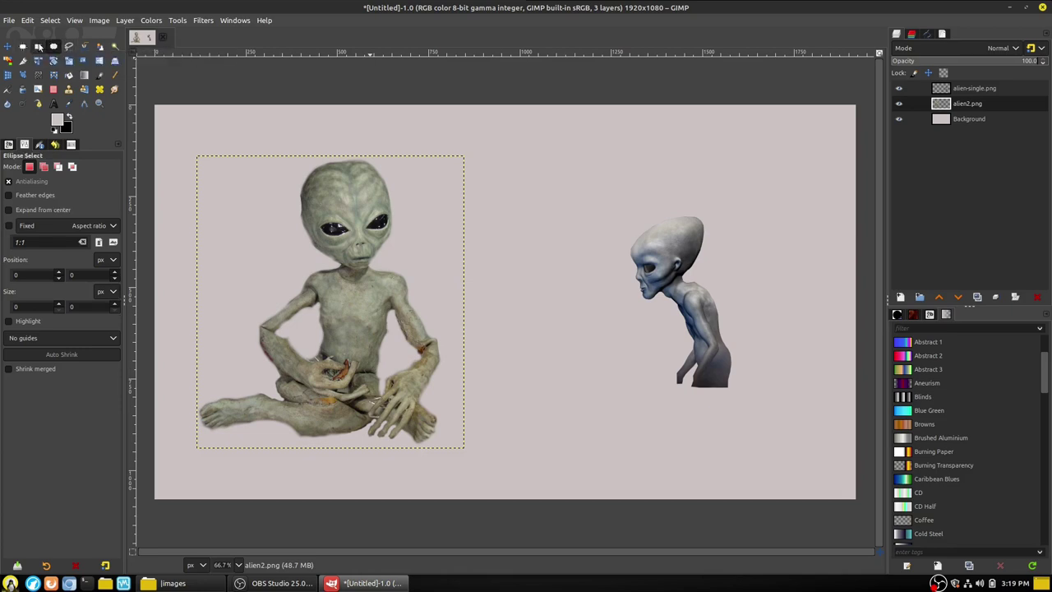
left_click(38, 47)
left_click_drag(326, 182, 473, 346)
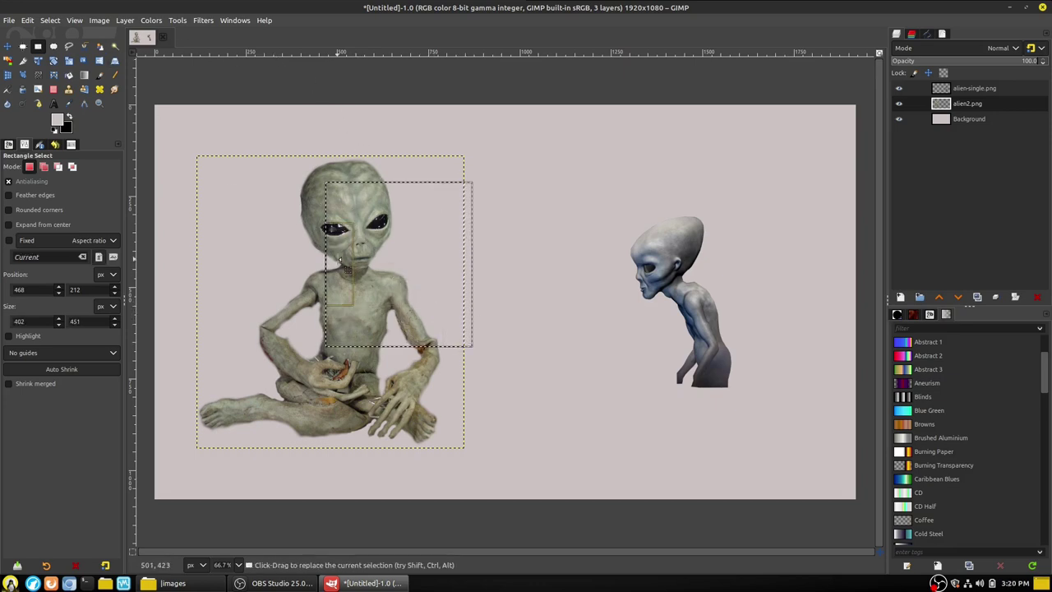
left_click_drag(339, 259, 222, 260)
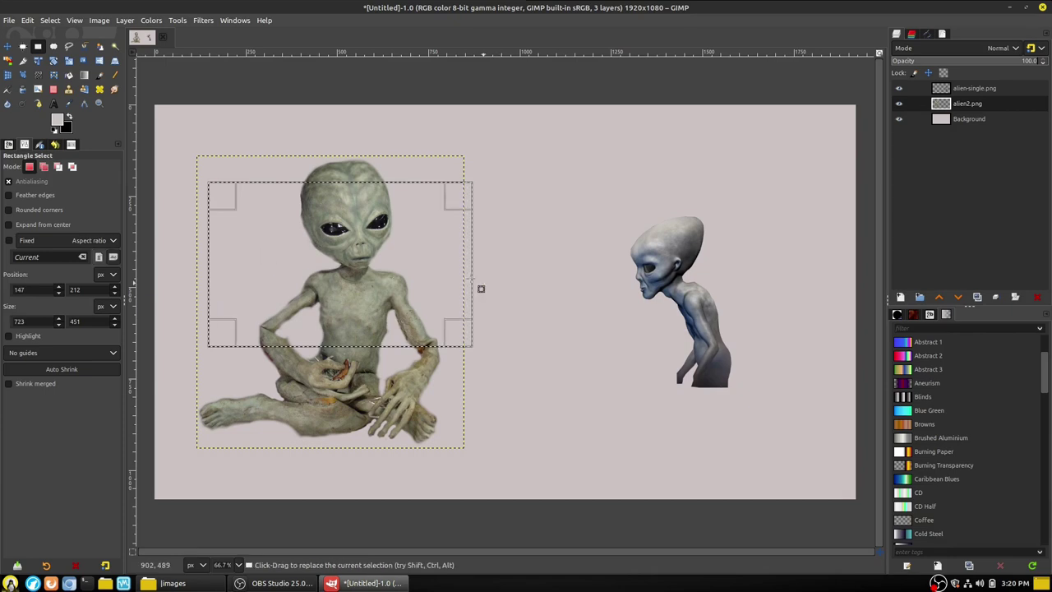
left_click_drag(465, 275, 491, 274)
- Adjust the rectangular selection's edges and position, then replace it with a square selection of about 374 px over the seated alien's arm
left_click_drag(362, 201, 362, 144)
left_click_drag(369, 247, 436, 295)
left_click_drag(386, 202, 402, 181)
left_click(361, 193)
left_click_drag(343, 204, 527, 337)
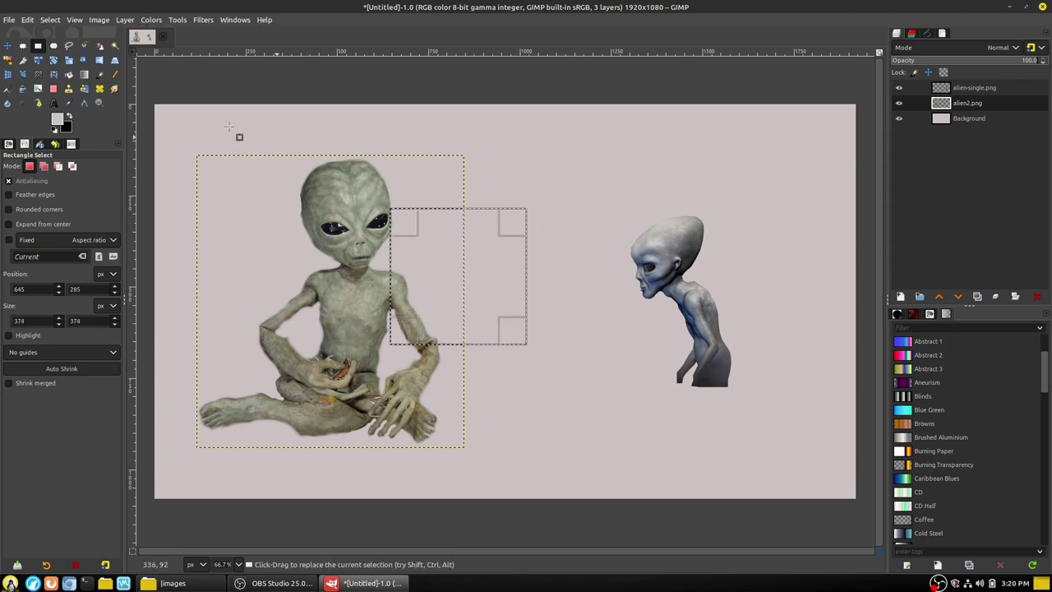
- Make an elliptical selection around the seated alien's head, then one of about 339 × 333 px over its torso
left_click(54, 45)
left_click_drag(311, 175, 398, 261)
left_click_drag(292, 282, 426, 404)
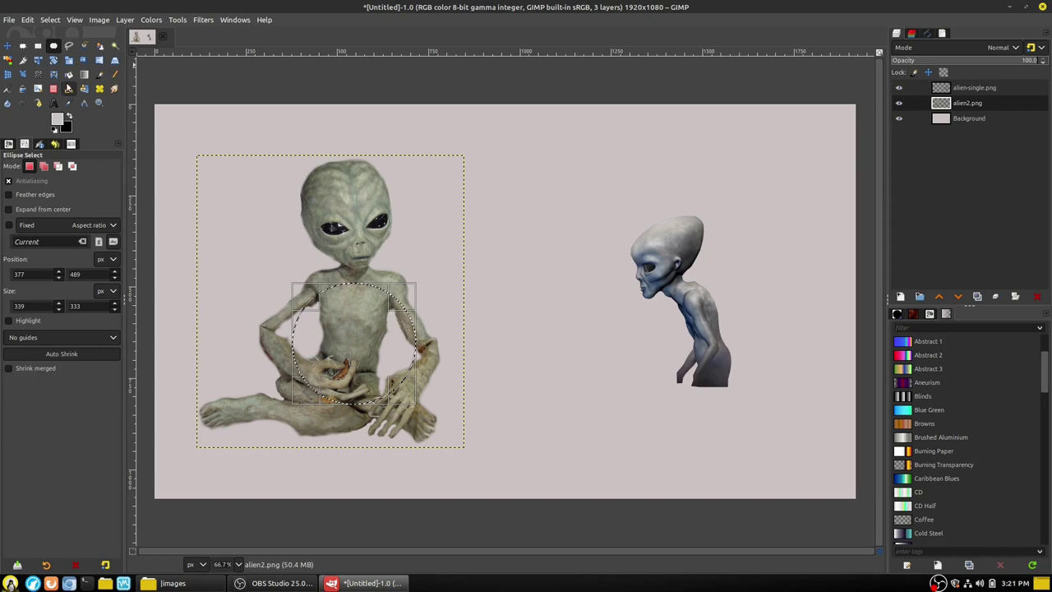
- Try erasing inside the elliptical selection on the seated alien, then undo the erasing and clear the selection
left_click(53, 89)
mouse_move(295, 296)
left_mouse_down()
mouse_move(441, 313)
mouse_move(399, 446)
left_mouse_up()
key("ctrl+z")
key("ctrl+z")
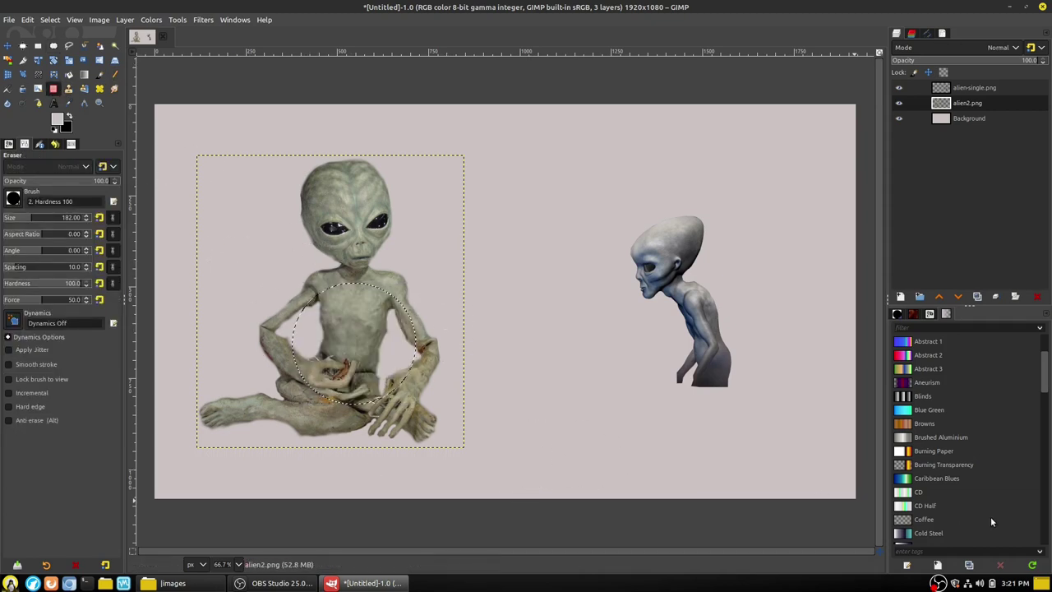
key("ctrl+shift+a")
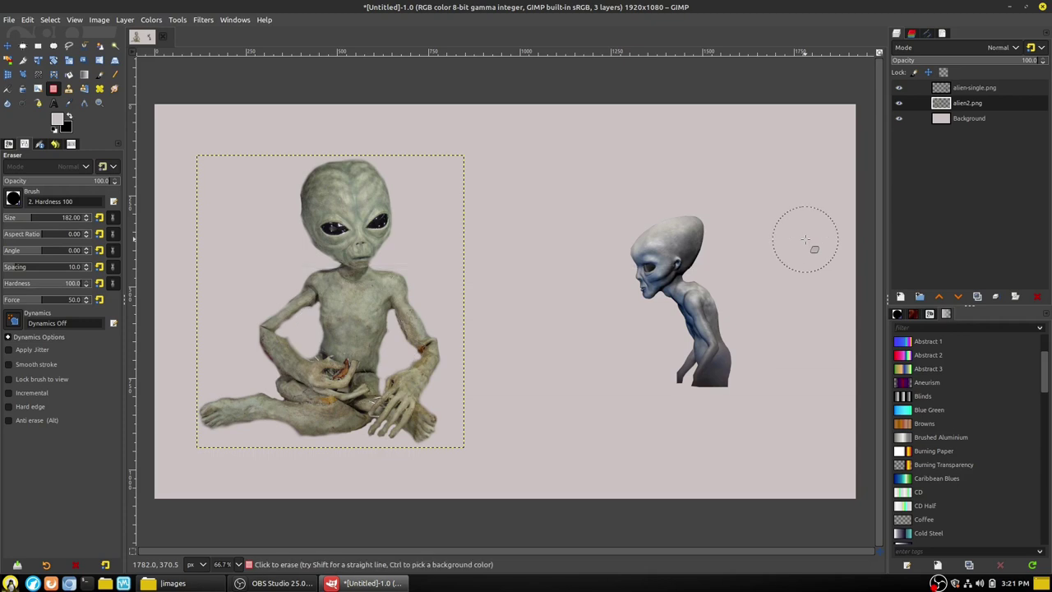
- Outline the seated alien's head and neck with a closed Free Select shape, then dismiss the selection
left_click(69, 46)
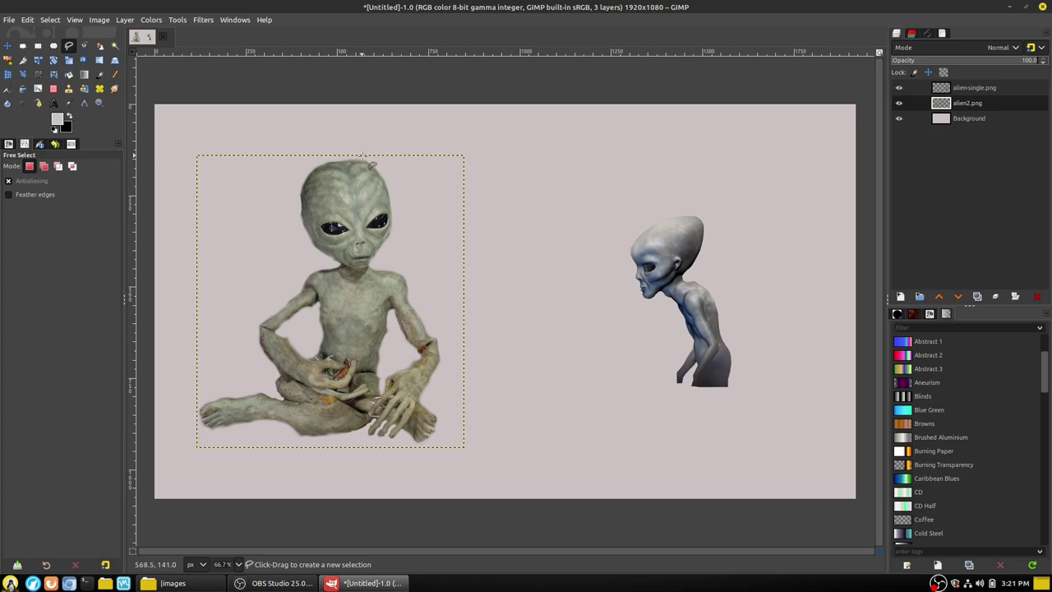
left_click(386, 183)
left_click(393, 210)
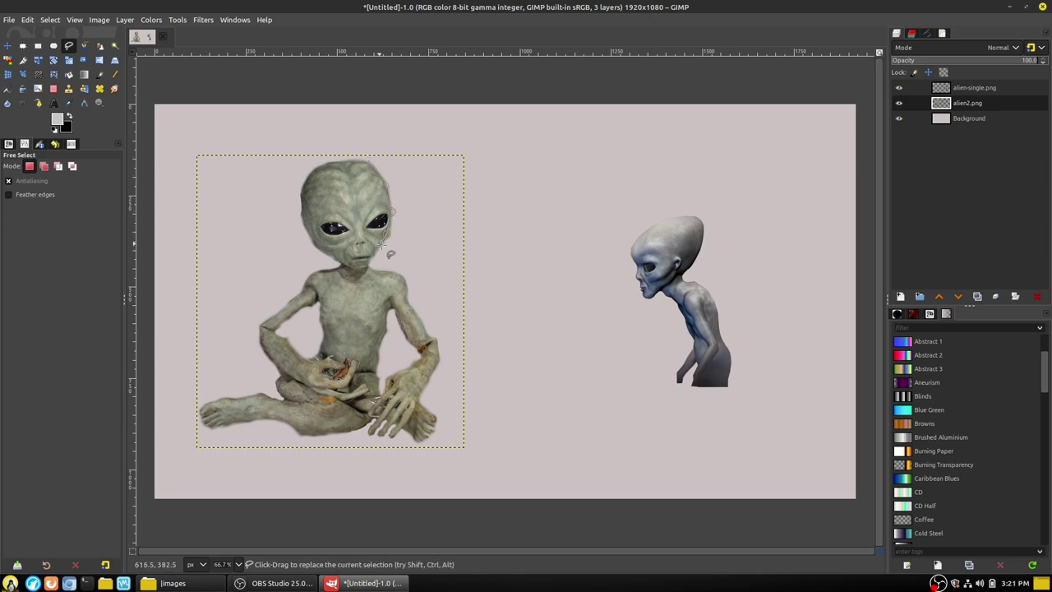
left_click(384, 249)
left_click(304, 284)
left_click(289, 218)
left_click(312, 158)
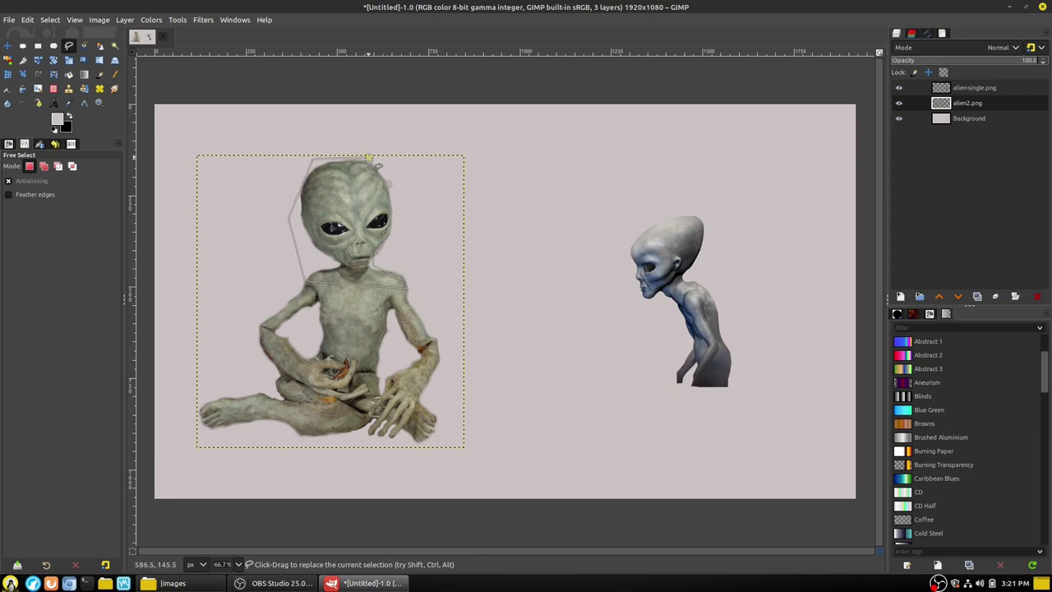
left_click(371, 162)
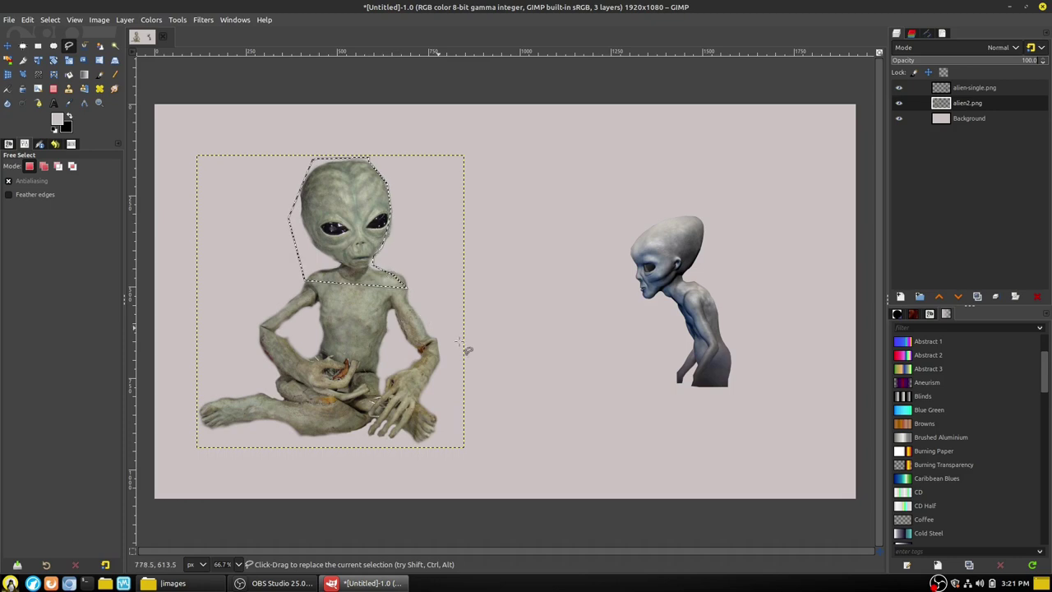
key("Escape")
- Start a Scissors path at the top of the seated alien's head and trace down the head's right contour
left_click(82, 49)
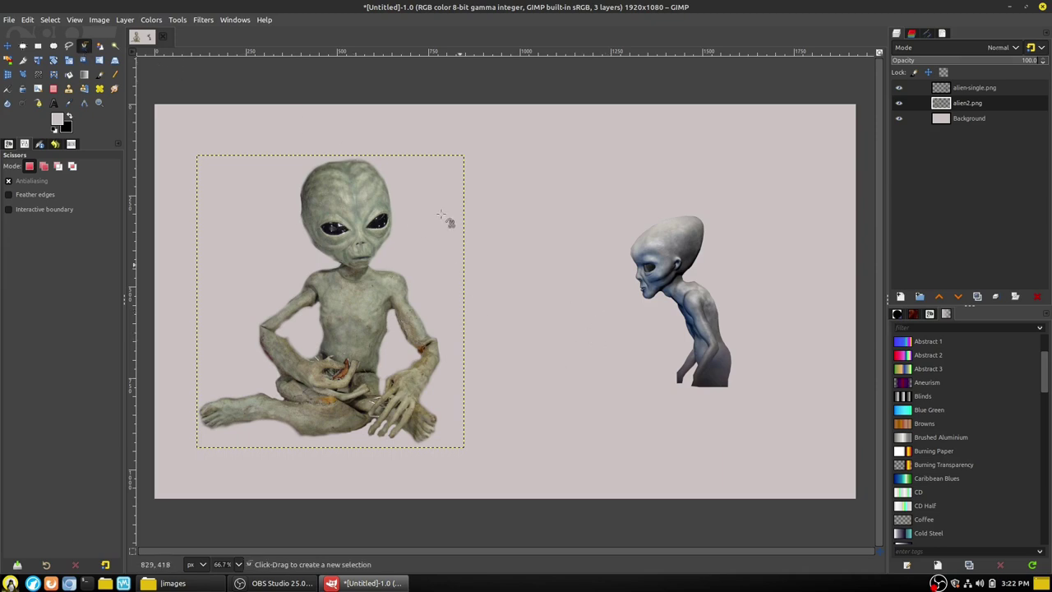
left_click(339, 161)
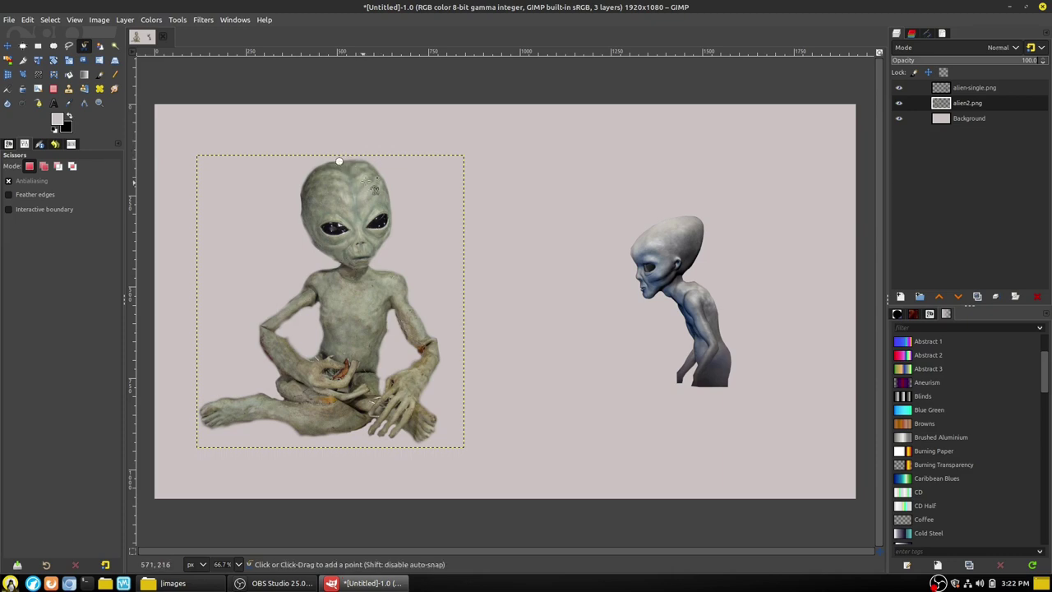
left_click(370, 162)
scroll(397, 215, "up", 6, "ctrl")
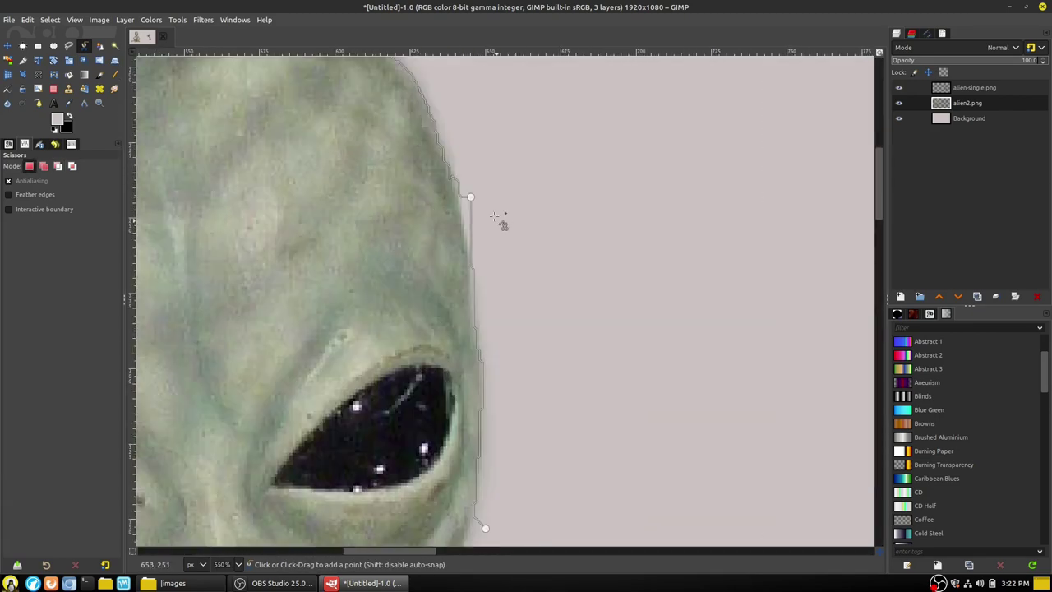
scroll(514, 493, "down", 5, "ctrl")
scroll(513, 497, "down", 5)
- Continue the Scissors path along the alien's jaw, neck and right-hand shoulder onto the upper arm
left_click(484, 276)
left_click(471, 299)
left_click(499, 309)
left_click(527, 329)
left_click(532, 362)
scroll(561, 402, "down", 3)
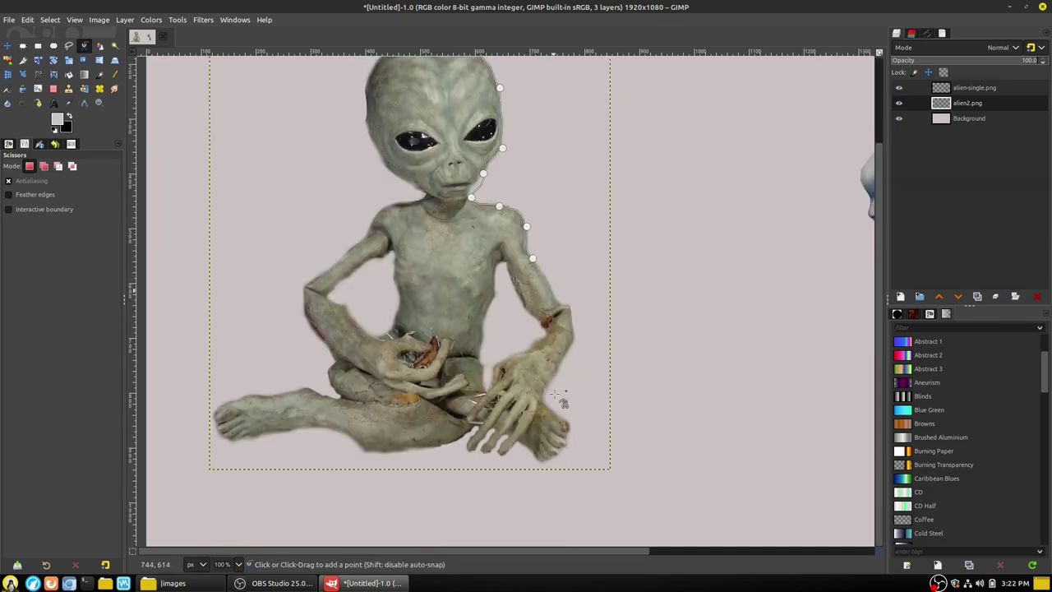
- Extend the Scissors path past the elbow, across the torso and around the head's left side, closing it at the first point
left_click(556, 296)
left_click(571, 319)
left_click(400, 300)
left_click(322, 239)
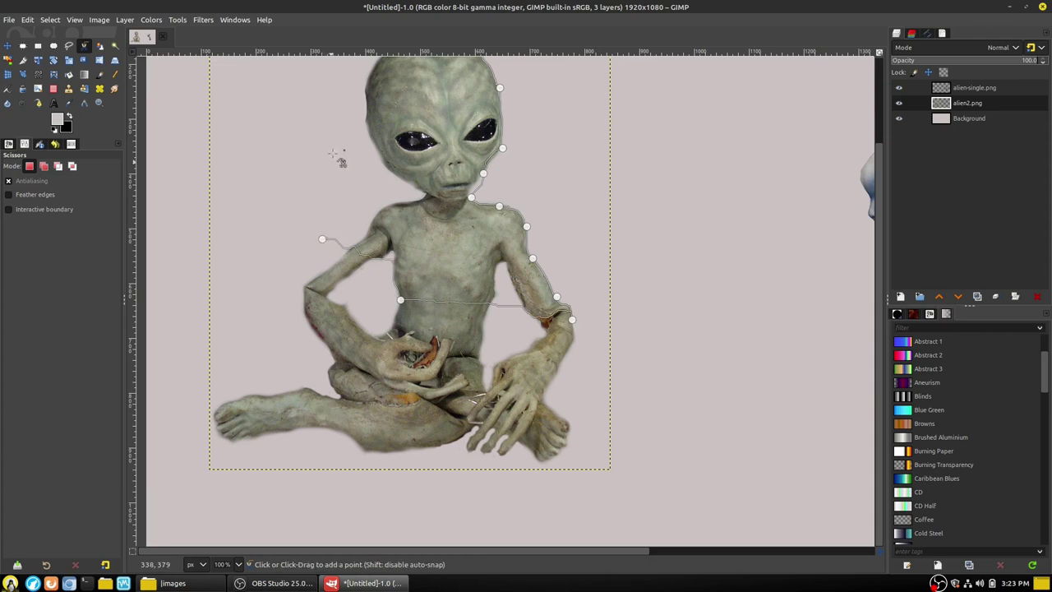
left_click(327, 144)
scroll(369, 104, "up", 3)
left_click(365, 148)
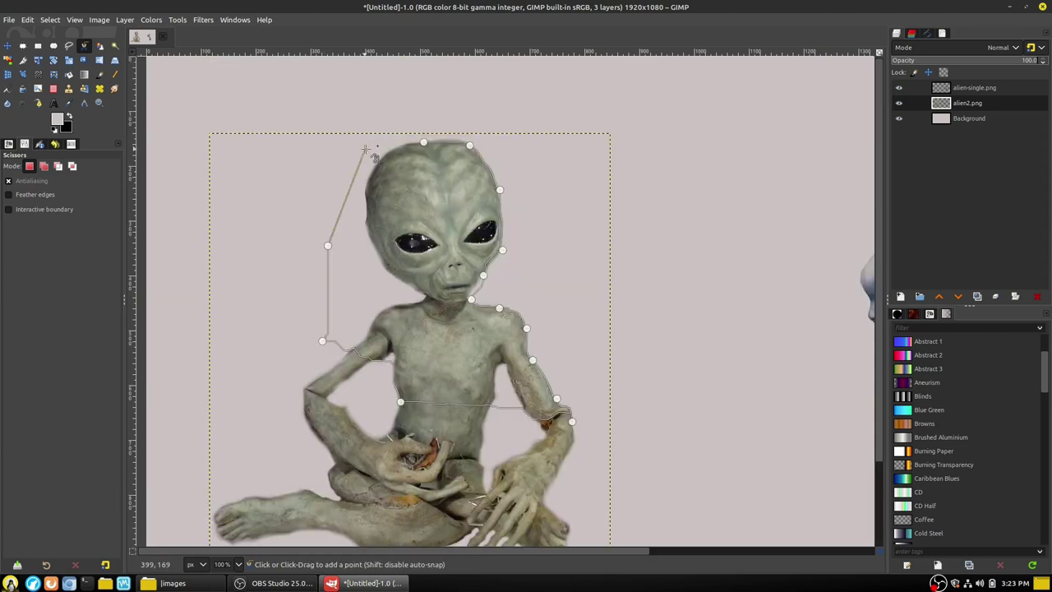
left_click(425, 144)
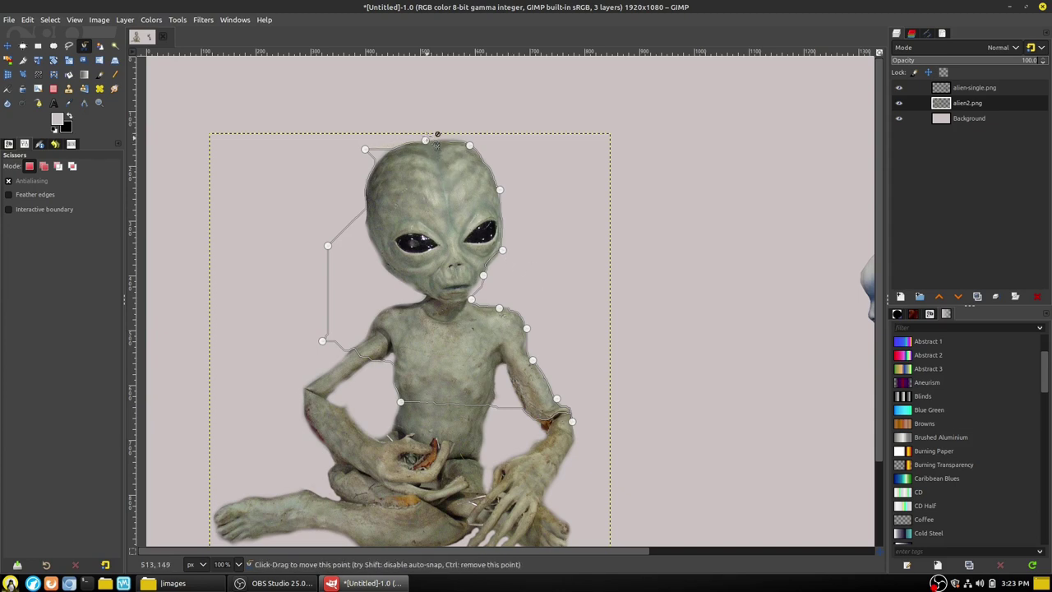
- Remove the Scissors points at the head's top and along the figure's left side, then convert the path into a selection
left_click(425, 141, "ctrl+shift")
left_click(365, 149, "ctrl+shift")
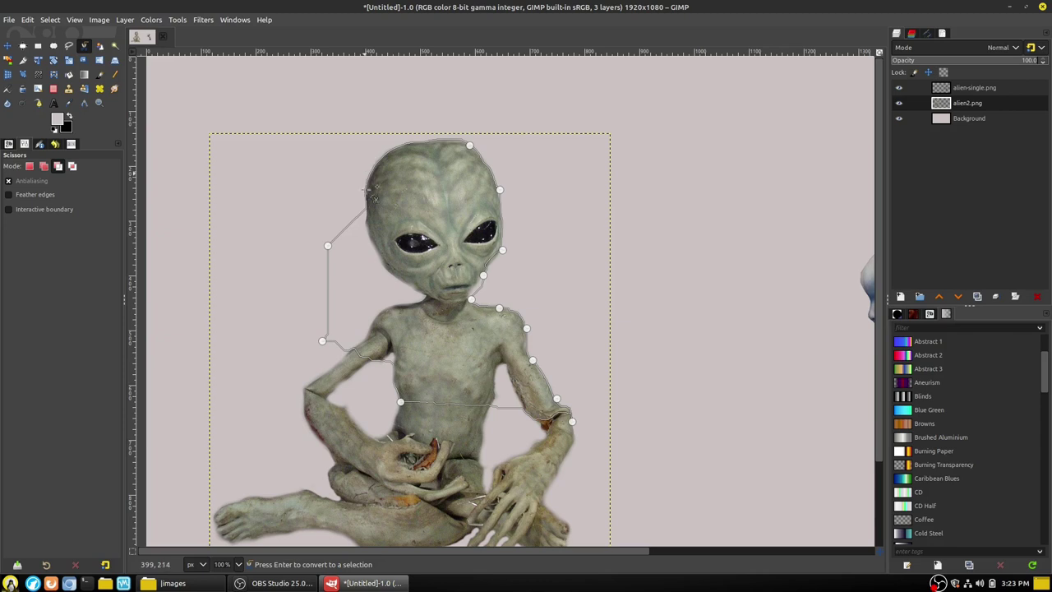
left_click(327, 245, "ctrl+shift")
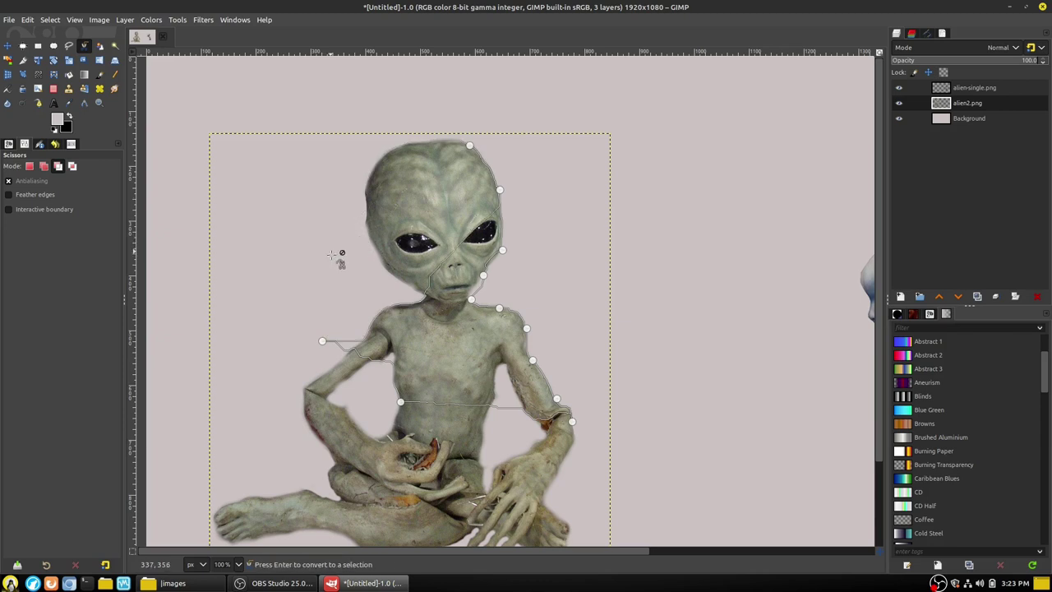
left_click(321, 341, "ctrl+shift")
scroll(510, 329, "down", 2)
scroll(510, 329, "up", 2)
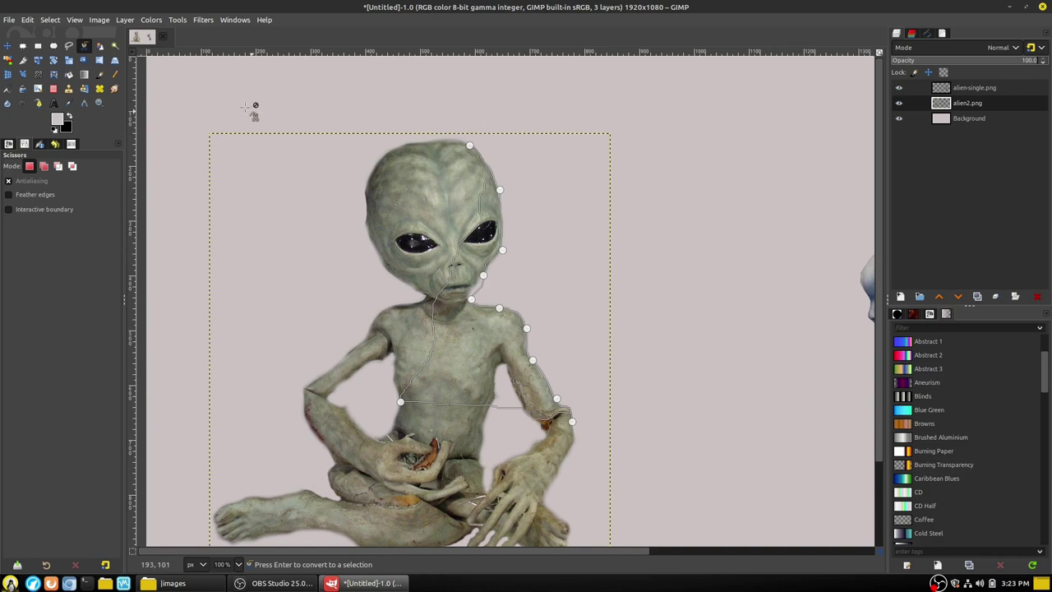
key("Return")
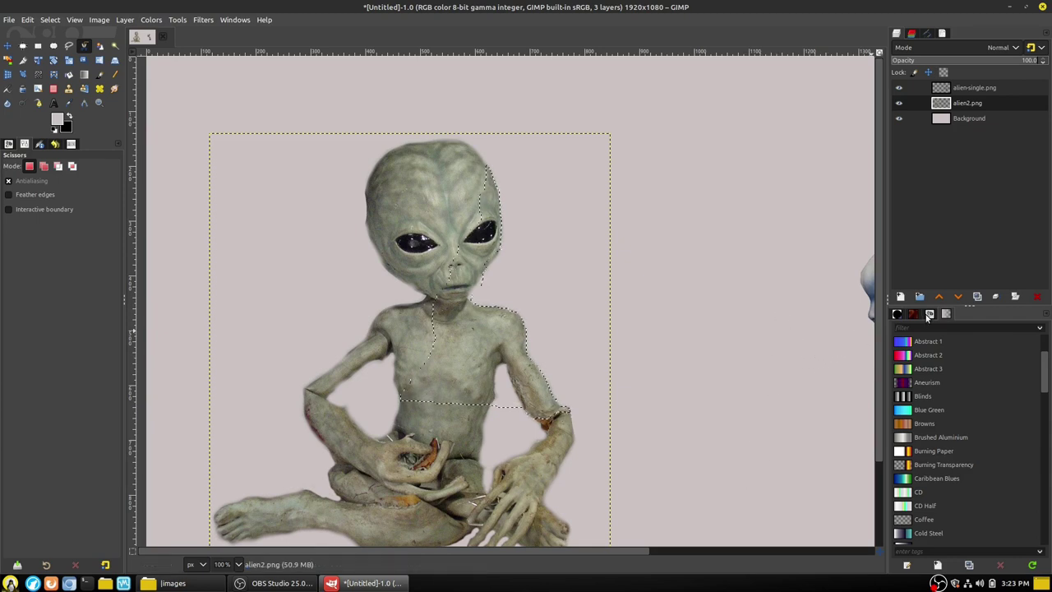
- Look through the channels, paths, image templates and layers, as well as the available patterns, brushes, fonts and gradients
left_click(914, 33)
left_click(928, 35)
left_click(943, 35)
left_click(898, 33)
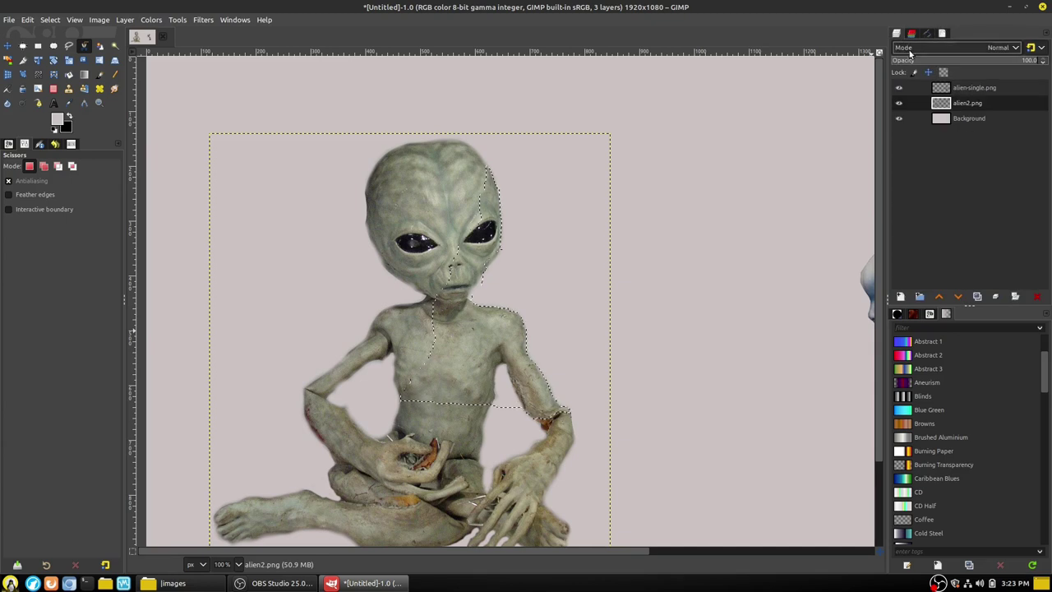
left_click(930, 314)
left_click(913, 315)
left_click(897, 314)
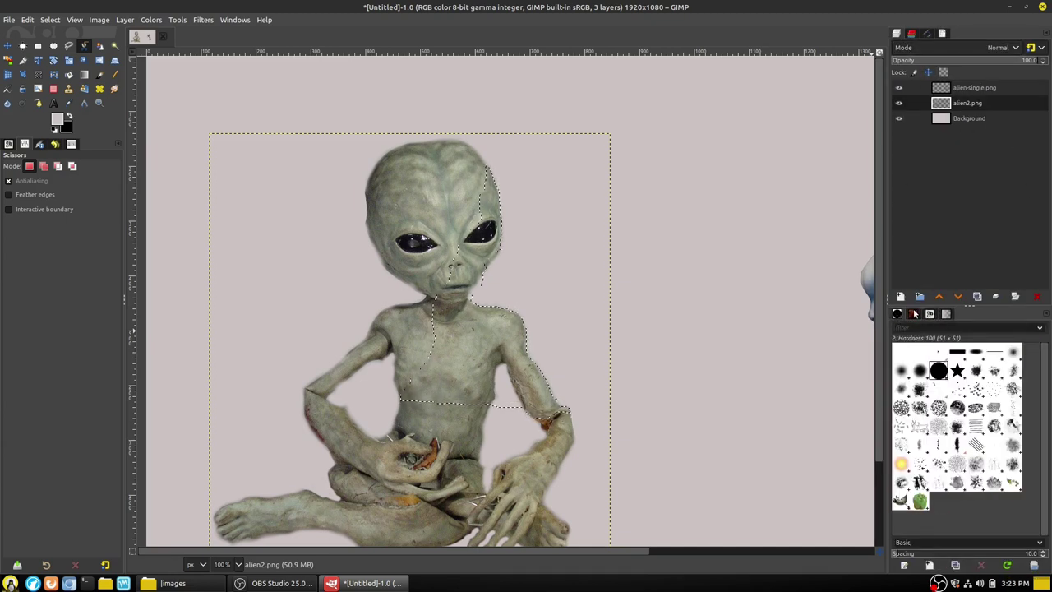
left_click(913, 314)
left_click(945, 315)
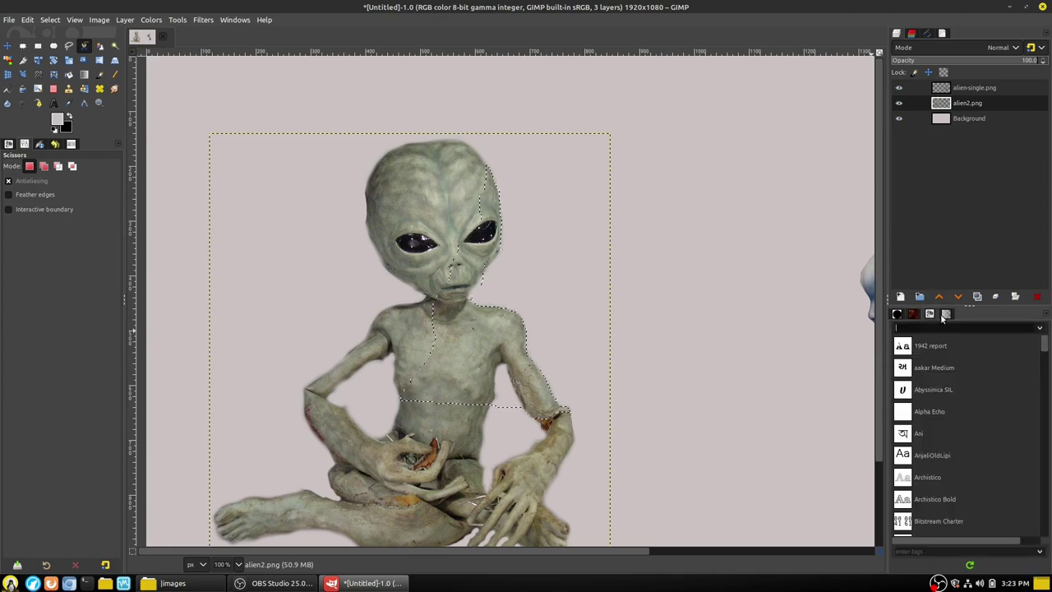
- Add the Paths dialog to the layers dock to save the current selection as a path, and clear the selection
left_click(1046, 34)
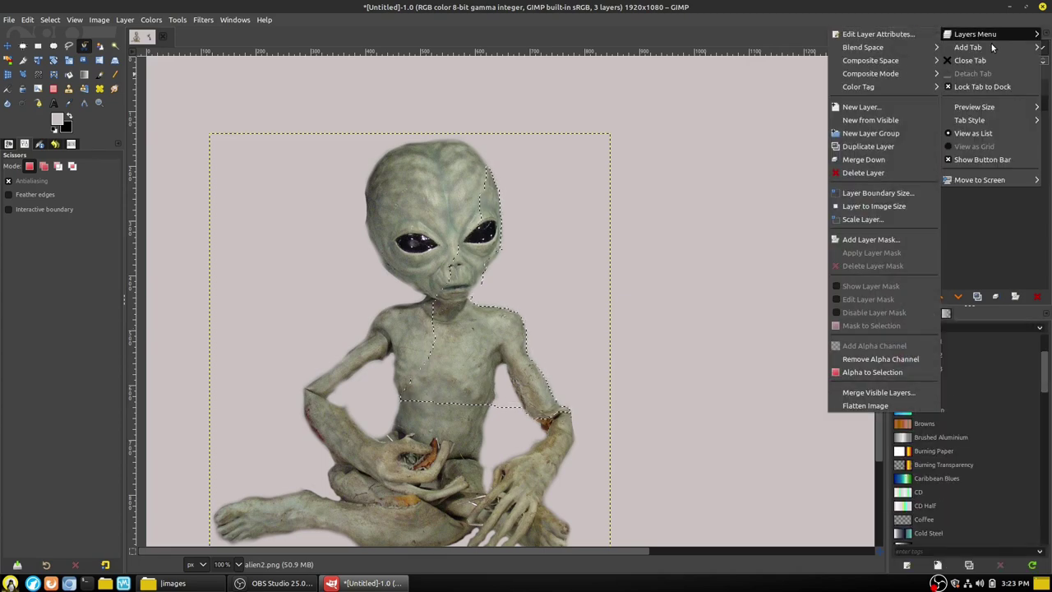
mouse_move(967, 48)
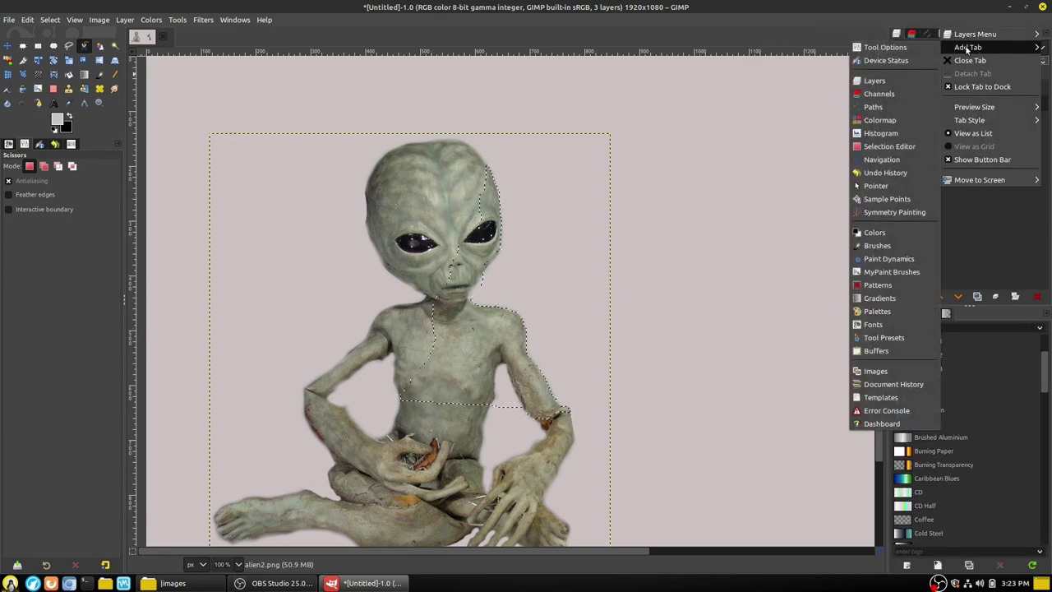
left_click(874, 106)
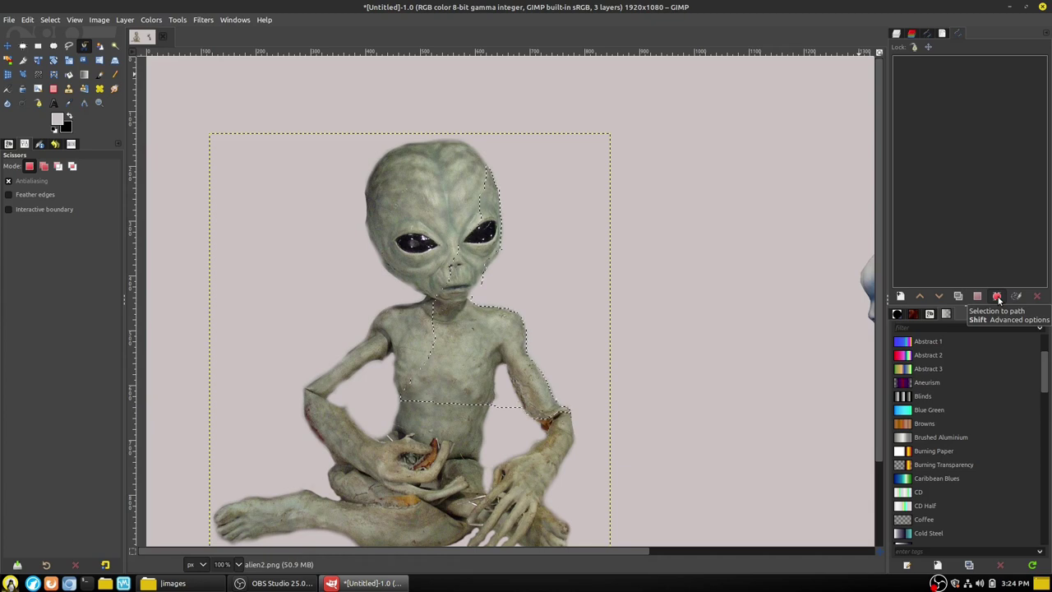
left_click(997, 297)
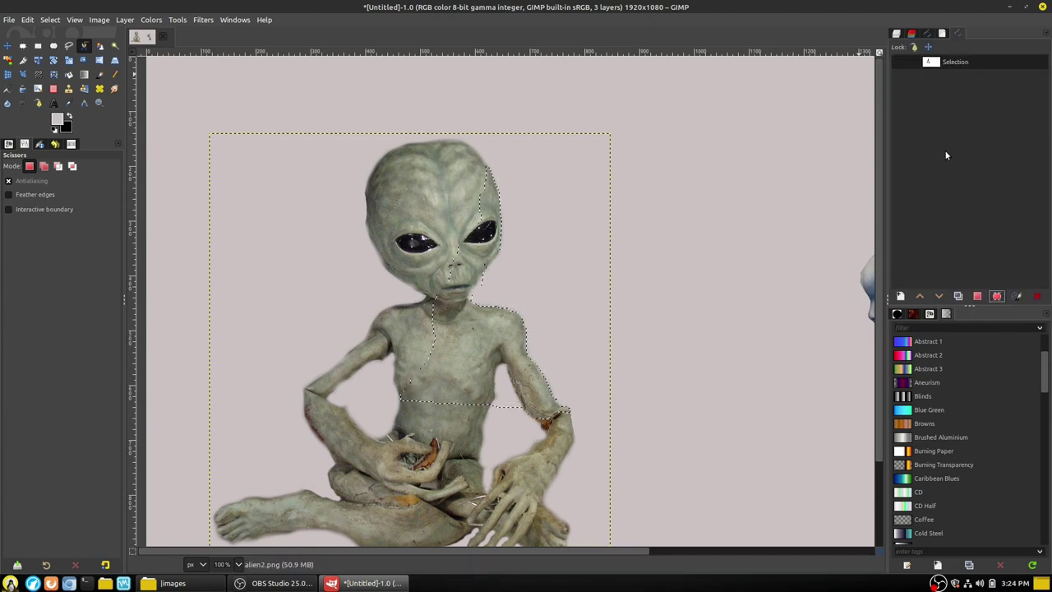
key("ctrl+shift+a")
- Turn the saved path back into a selection and drop that selection again
left_click(911, 34)
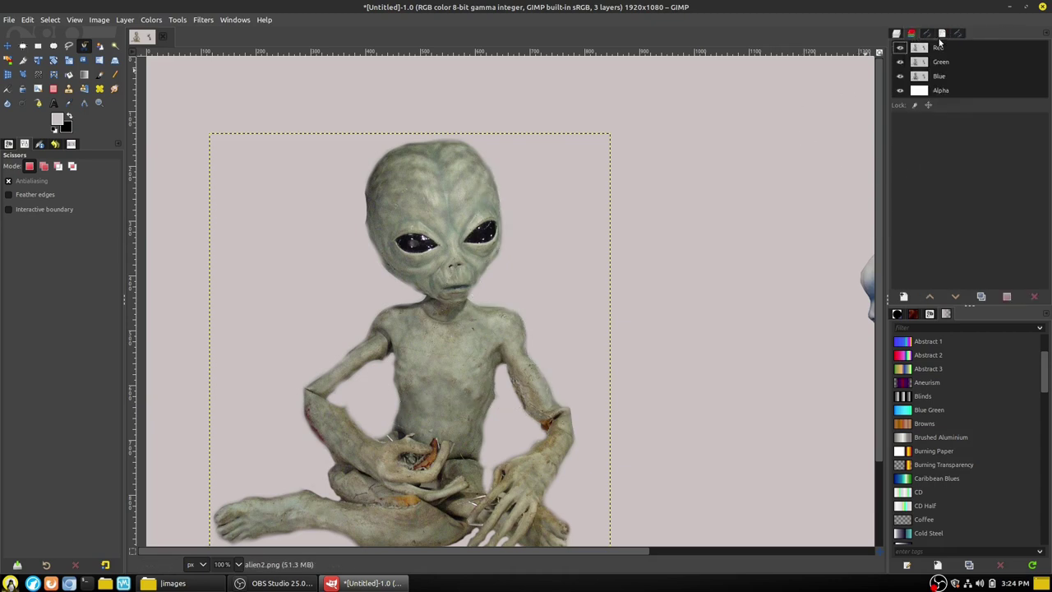
left_click(943, 33)
left_click(927, 33)
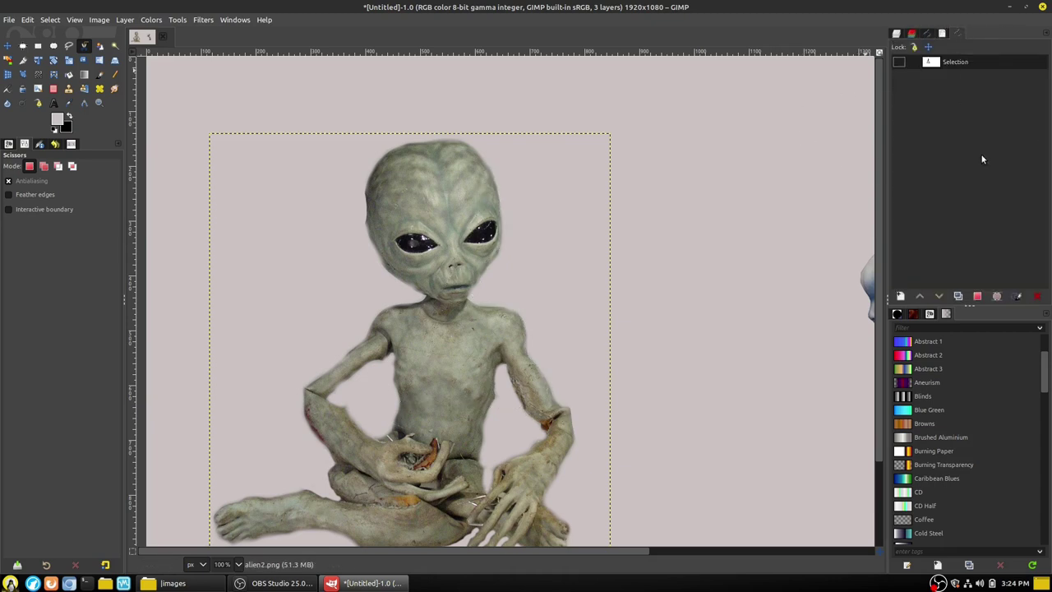
left_click(978, 296)
key("Escape")
scroll(521, 200, "down", 3)
scroll(493, 184, "up", 3)
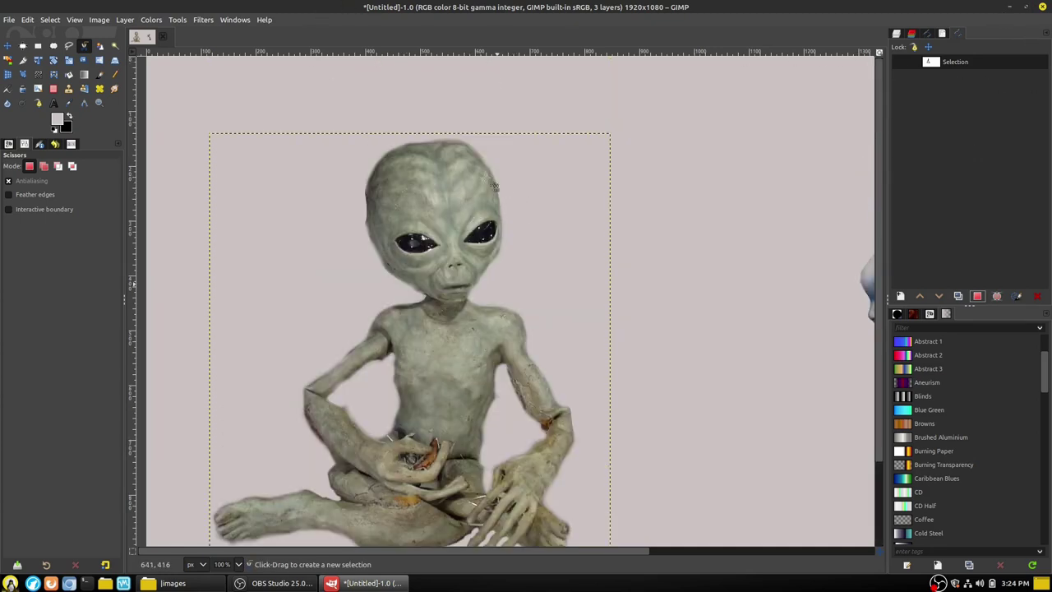
- Activate Foreground Select and add youtube.jpeg from the Desktop's images folder to the composition as a new layer
left_click(99, 45)
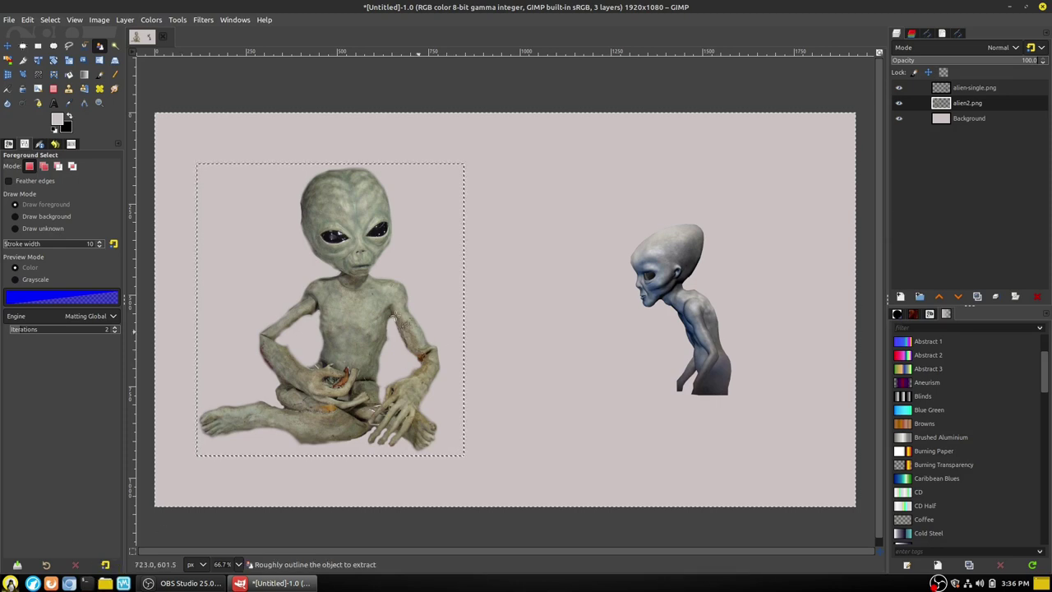
left_click(106, 583)
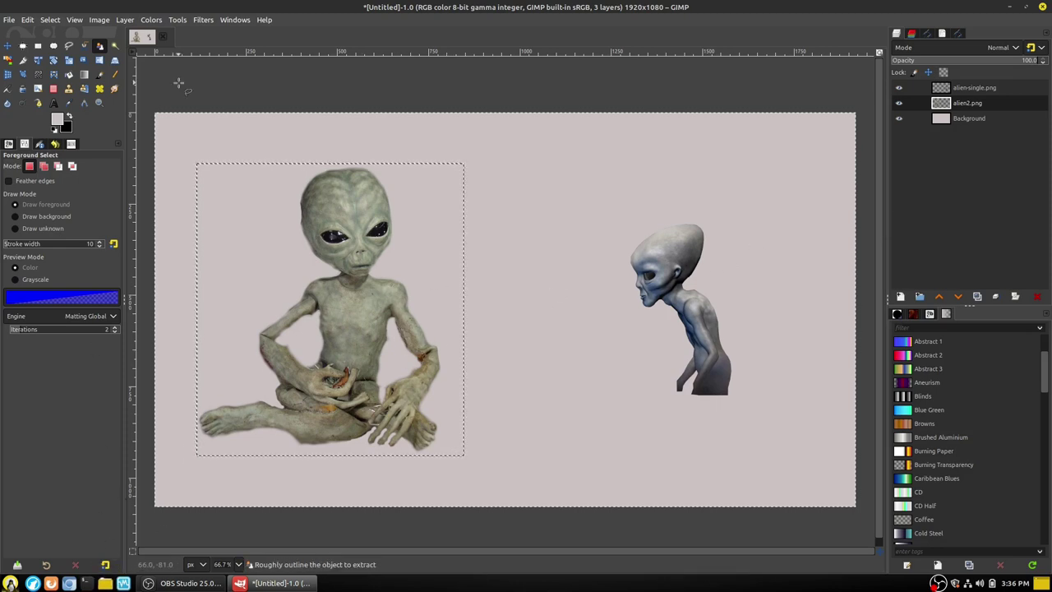
double_click(389, 83)
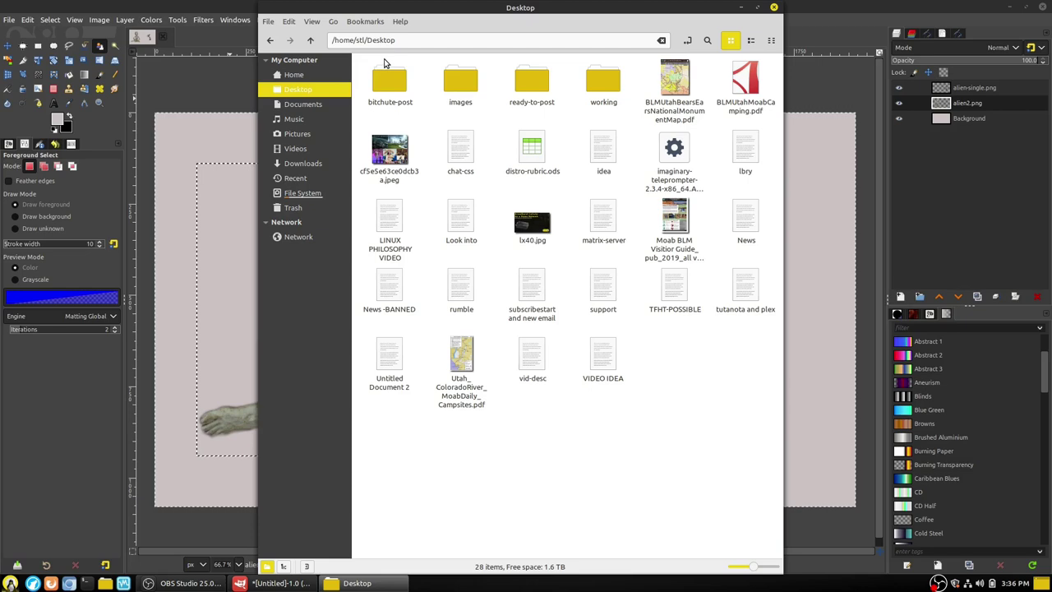
double_click(460, 81)
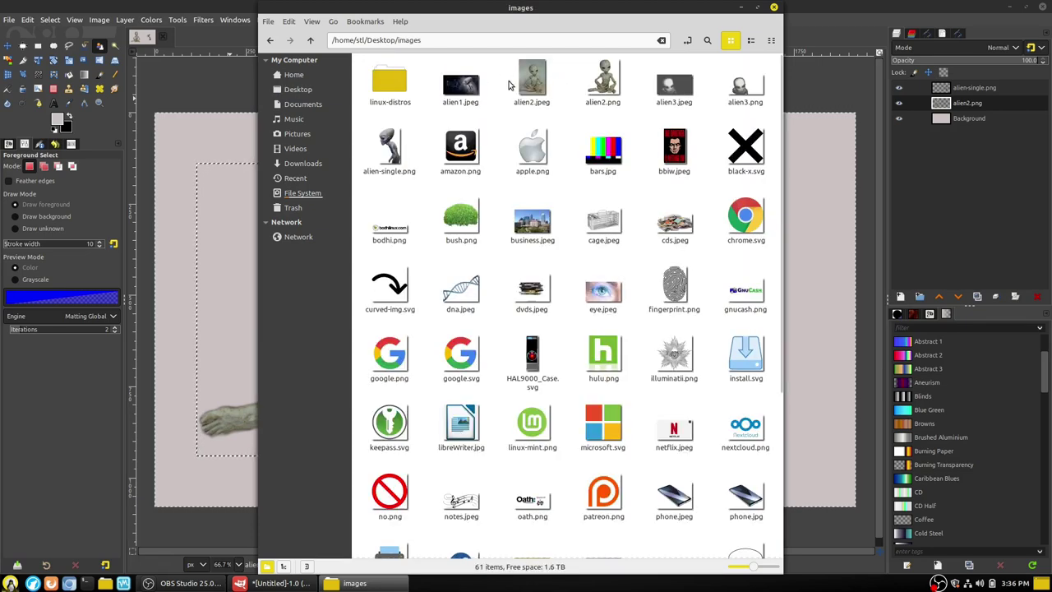
scroll(676, 266, "down", 5)
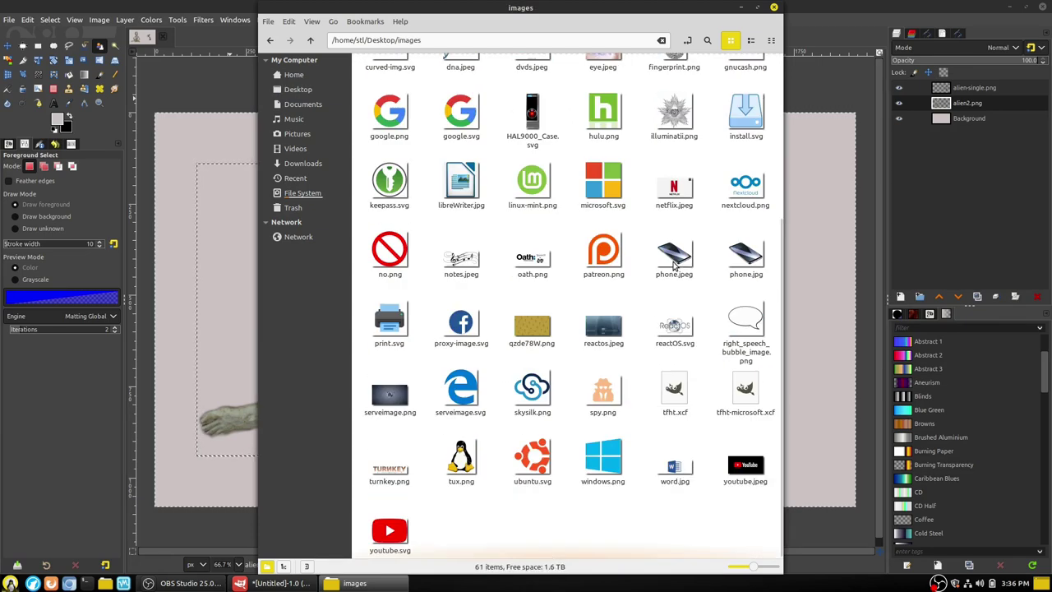
left_click_drag(745, 466, 809, 424)
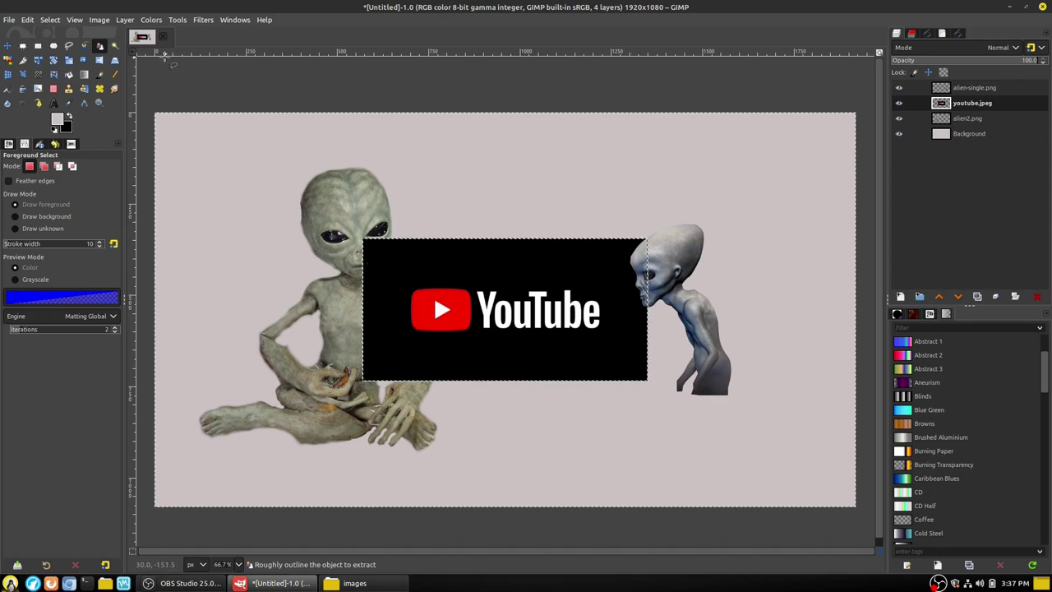
- Select the red play-button logo with Foreground Select by roughly outlining it, marking its inside as foreground and previewing the mask
scroll(418, 284, "up", 2)
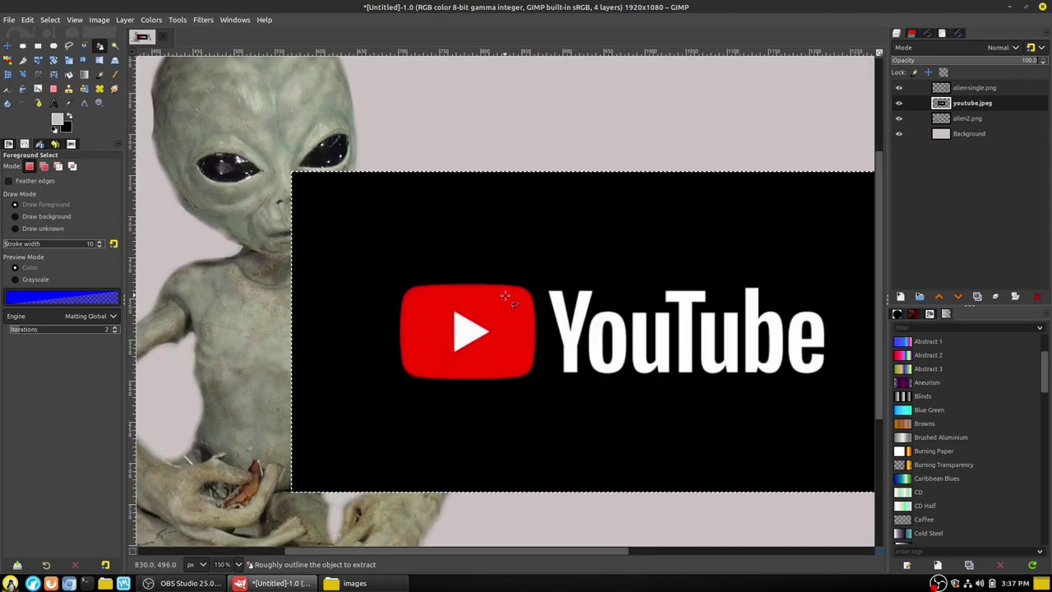
mouse_move(402, 277)
left_mouse_down()
mouse_move(537, 287)
mouse_move(540, 383)
mouse_move(507, 397)
mouse_move(407, 386)
mouse_move(383, 362)
mouse_move(404, 278)
left_mouse_up()
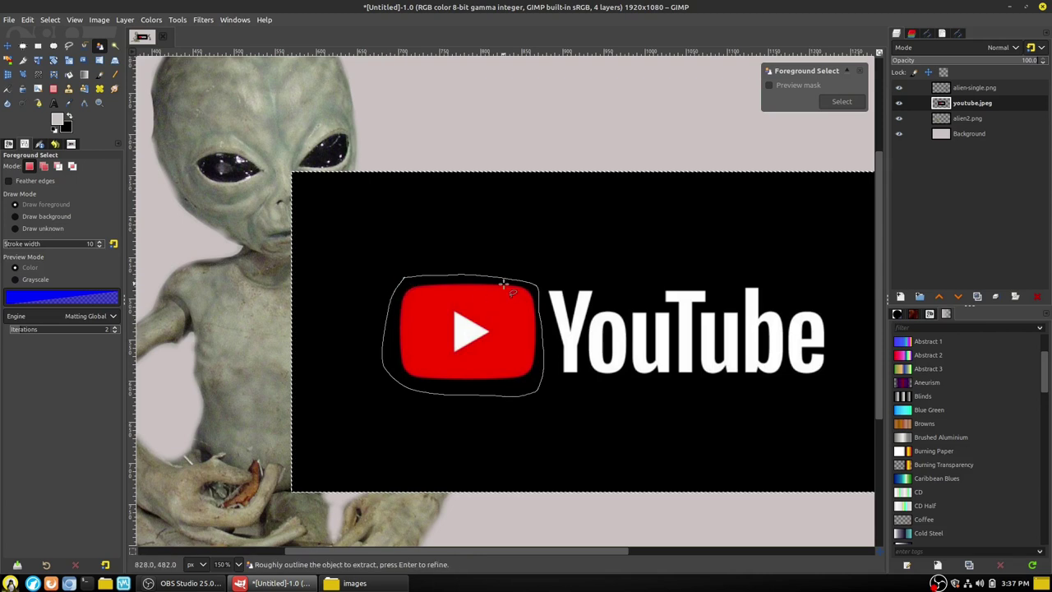
key("Return")
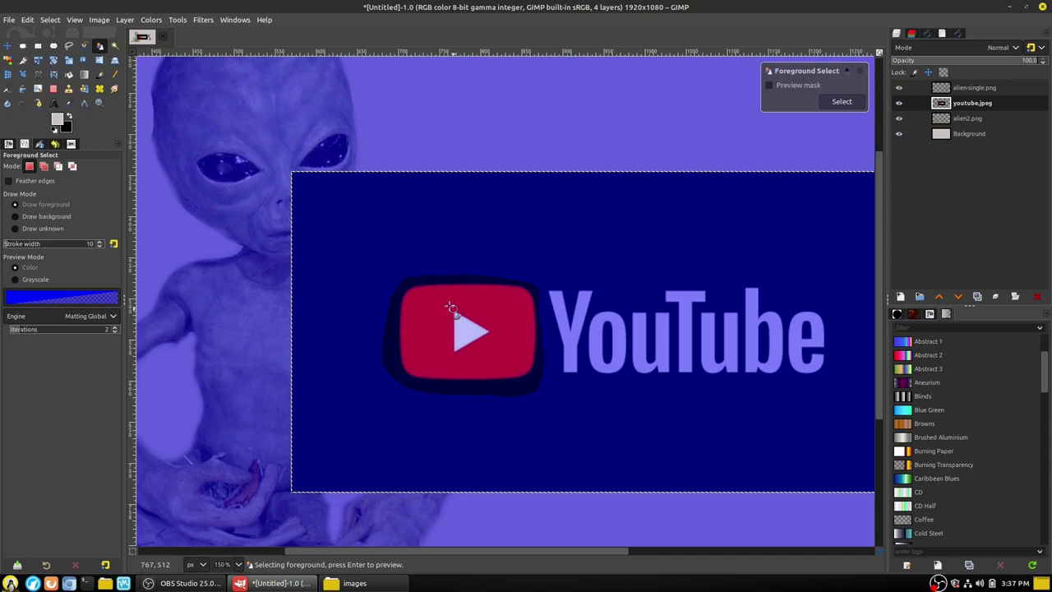
mouse_move(413, 295)
left_mouse_down()
mouse_move(475, 298)
mouse_move(515, 320)
mouse_move(487, 362)
mouse_move(430, 358)
mouse_move(421, 304)
mouse_move(466, 300)
left_mouse_up()
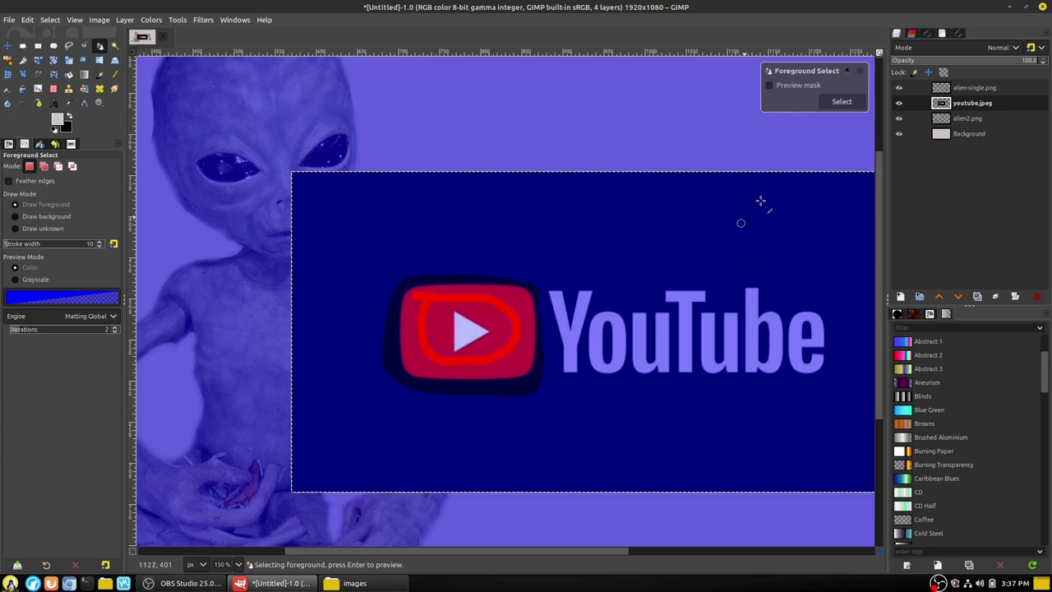
left_click(794, 87)
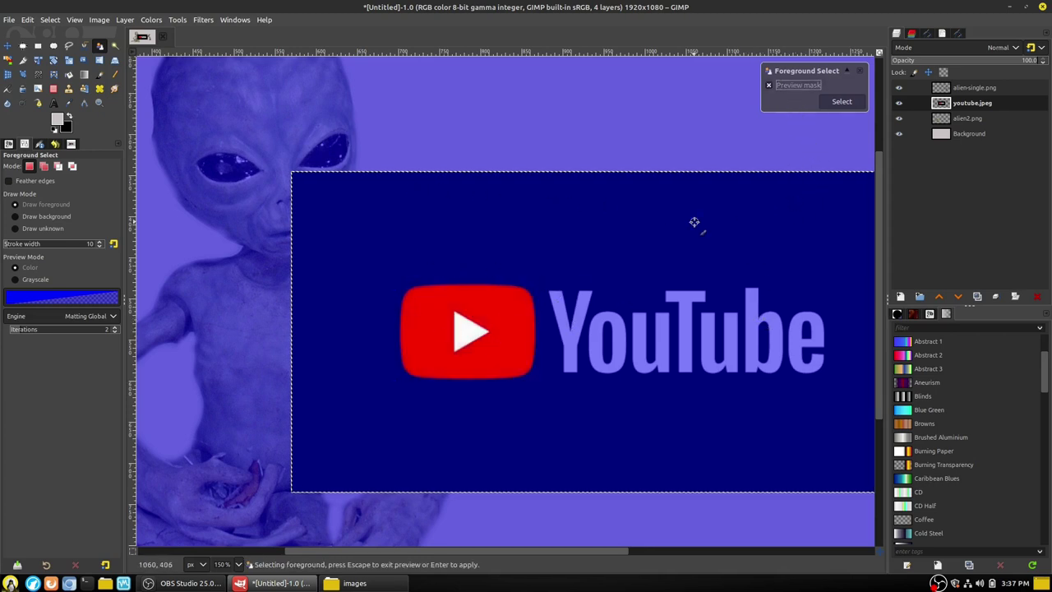
left_click(852, 104)
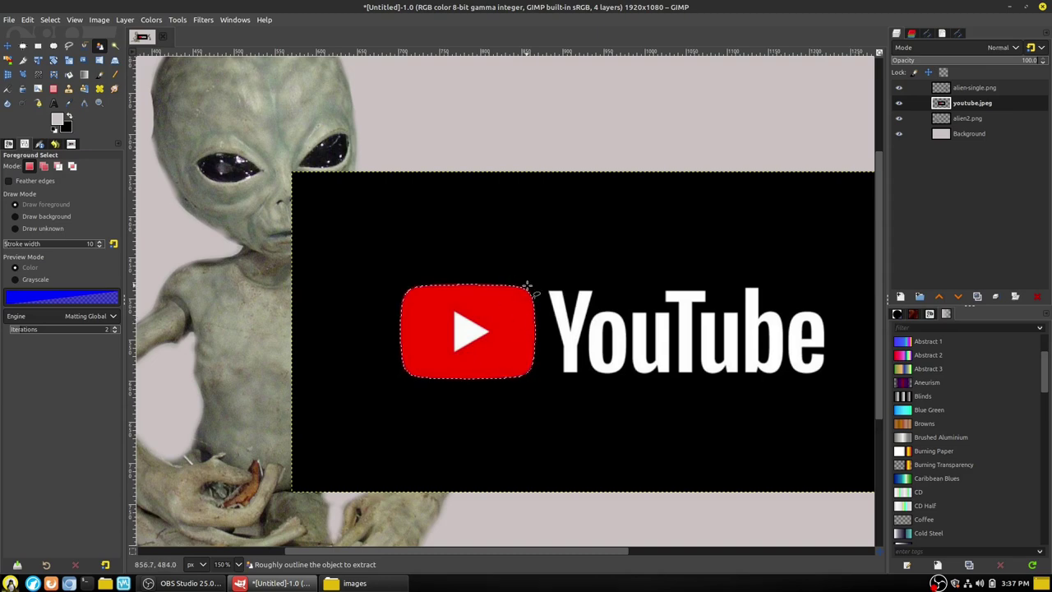
- Invert the selection and delete everything around the red play button
left_click(50, 19)
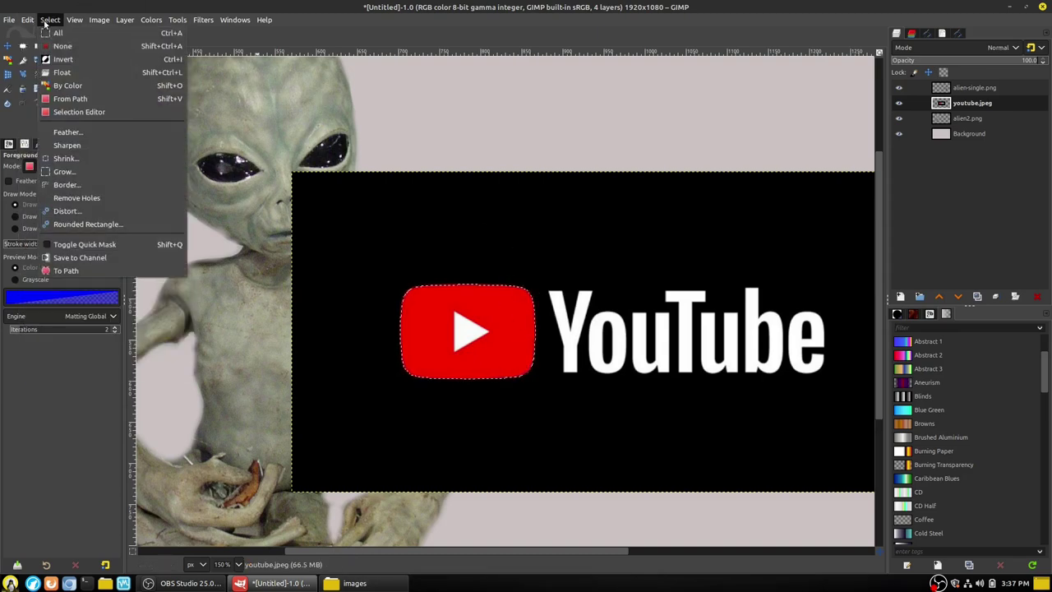
left_click(62, 59)
key("Delete")
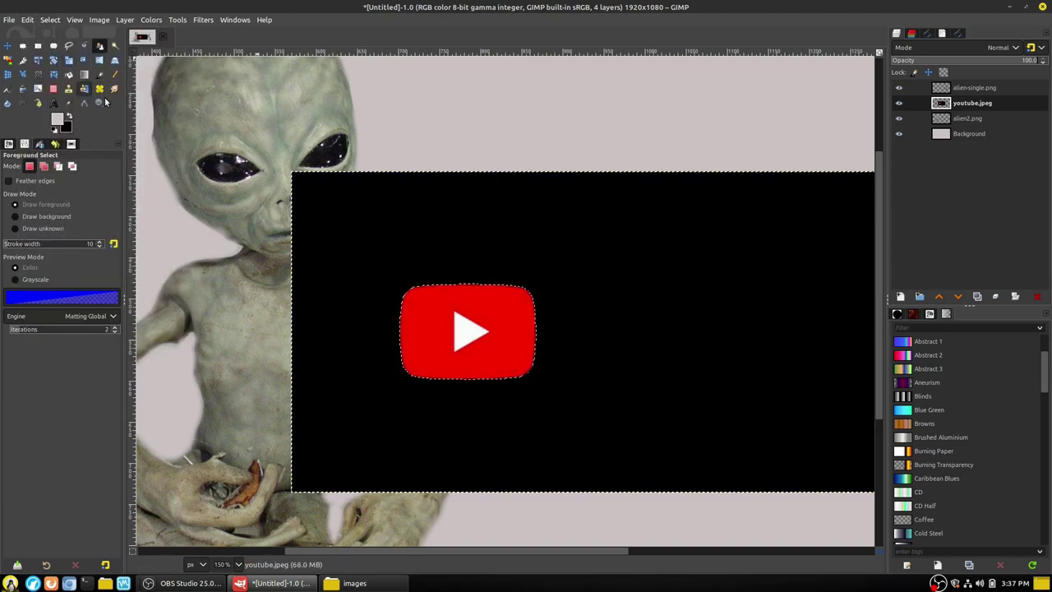
- Add an alpha channel to the youtube.jpeg layer and clear the black area around the play button to transparency
scroll(790, 271, "down", 2)
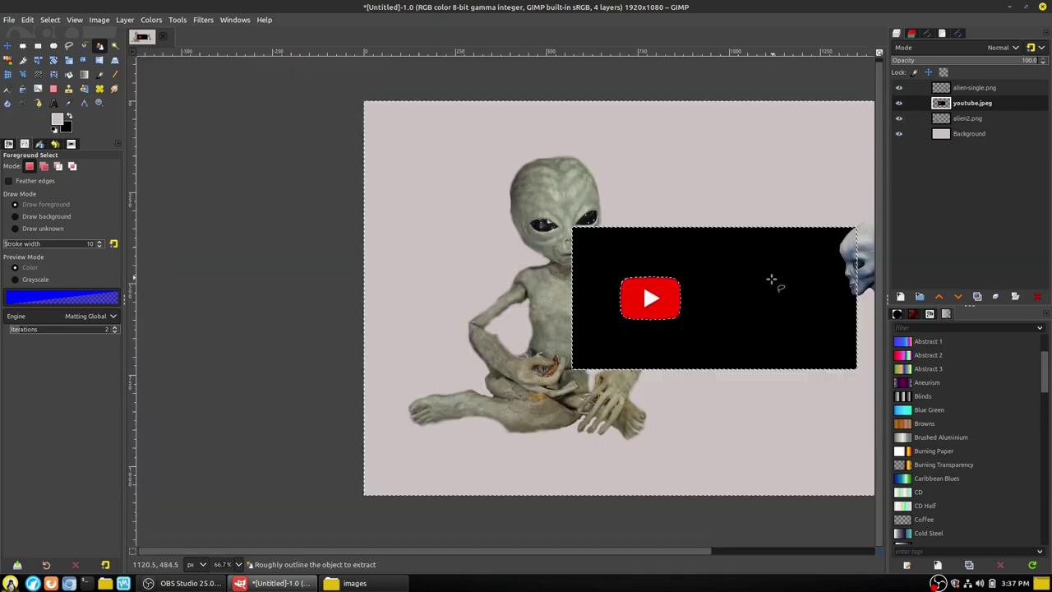
scroll(775, 282, "up", 3)
right_click(968, 103)
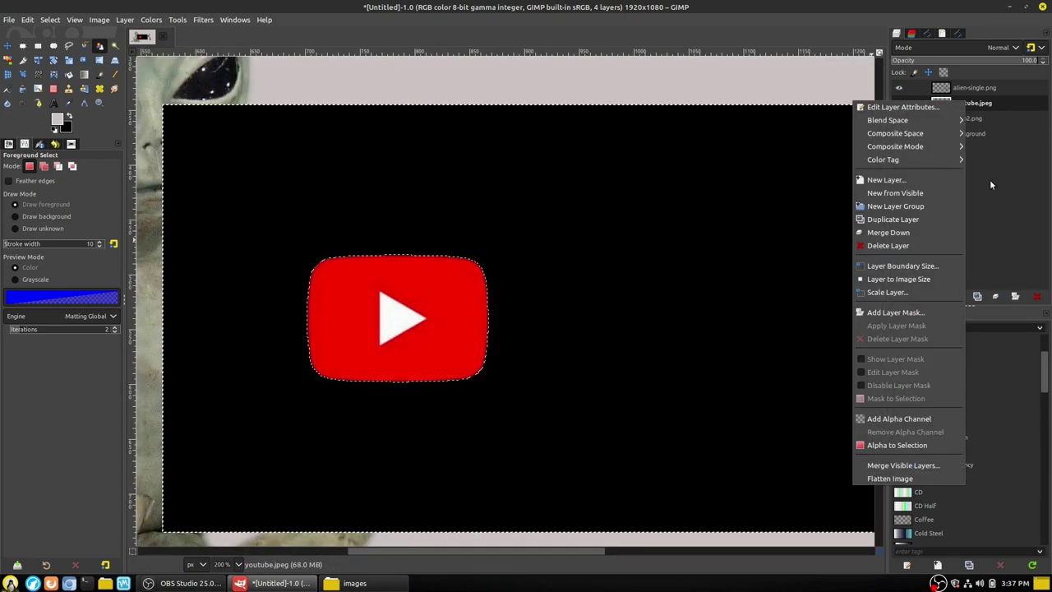
left_click(899, 415)
scroll(689, 346, "down", 1)
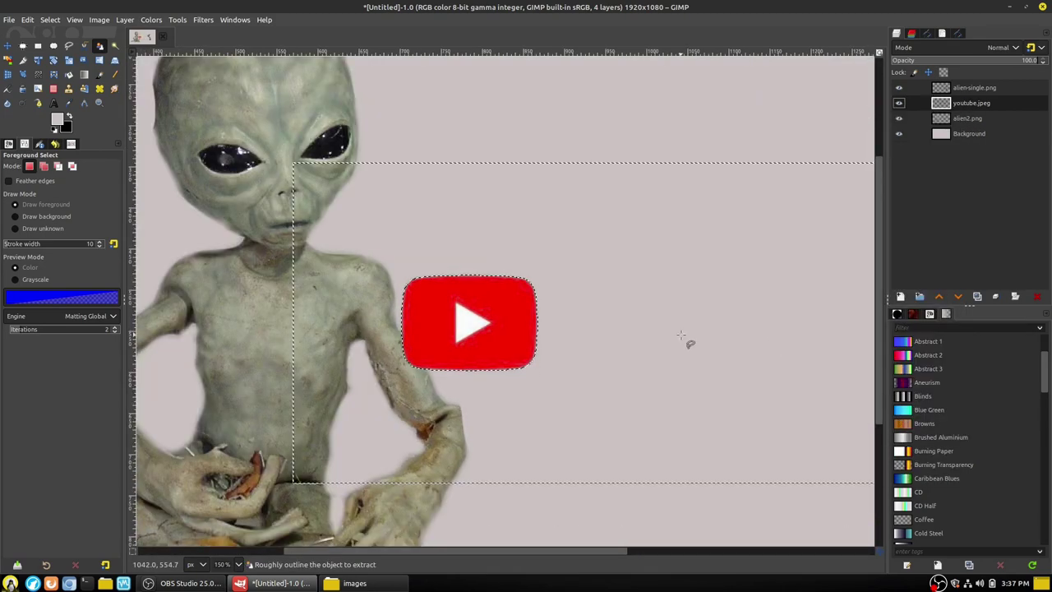
scroll(680, 335, "down", 1)
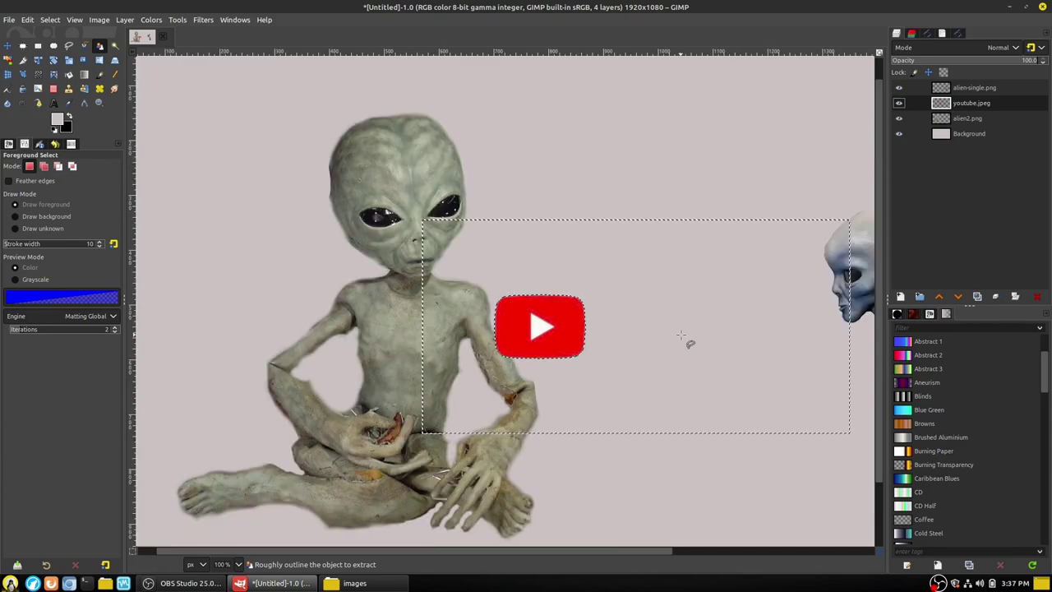
- Delete the edited youtube.jpeg layer
right_click(980, 105)
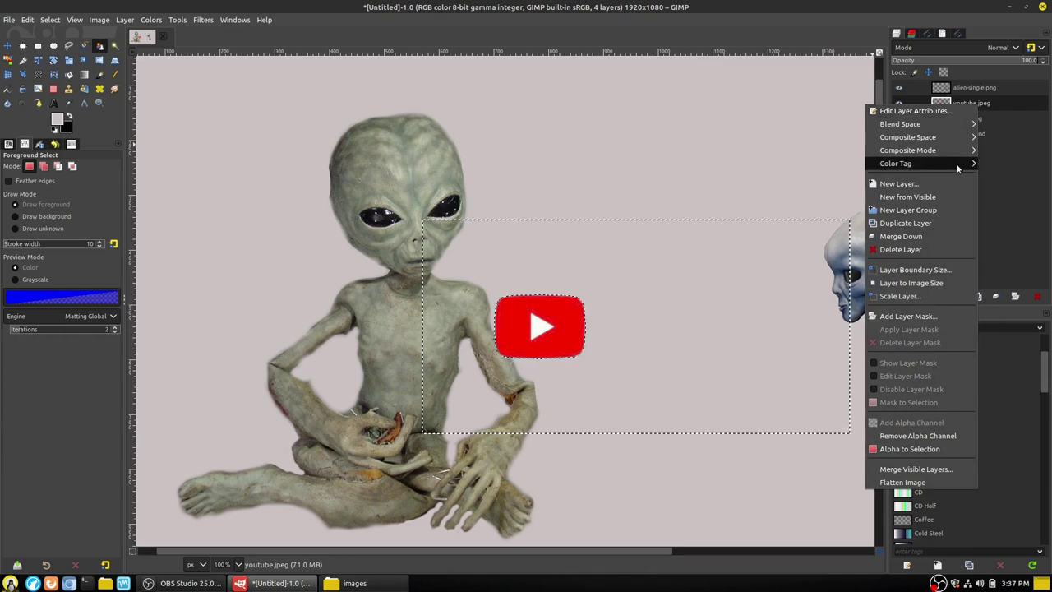
left_click(928, 248)
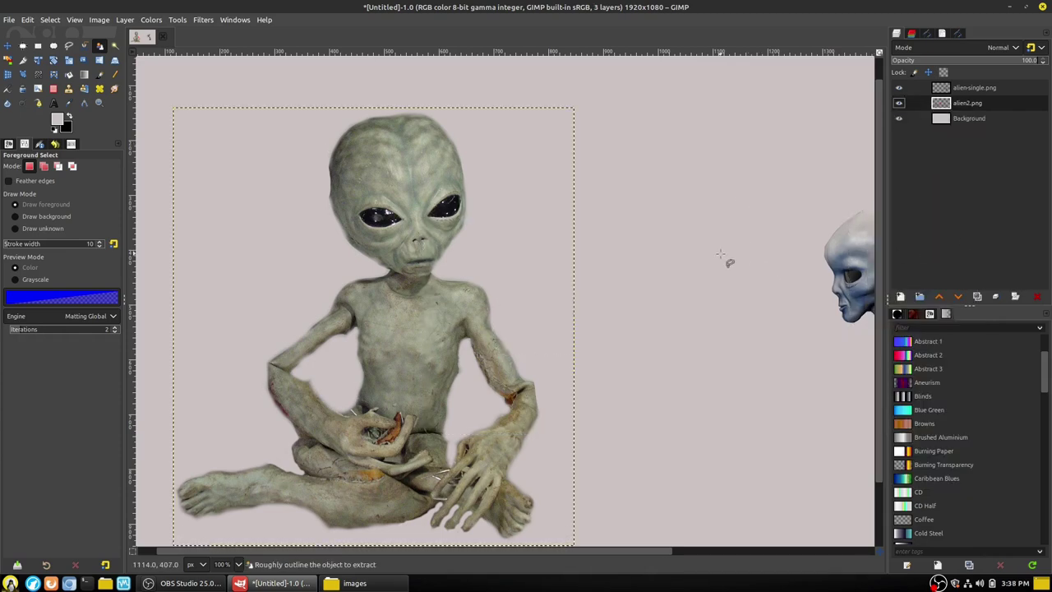
scroll(709, 246, "down", 2)
scroll(639, 209, "up", 1)
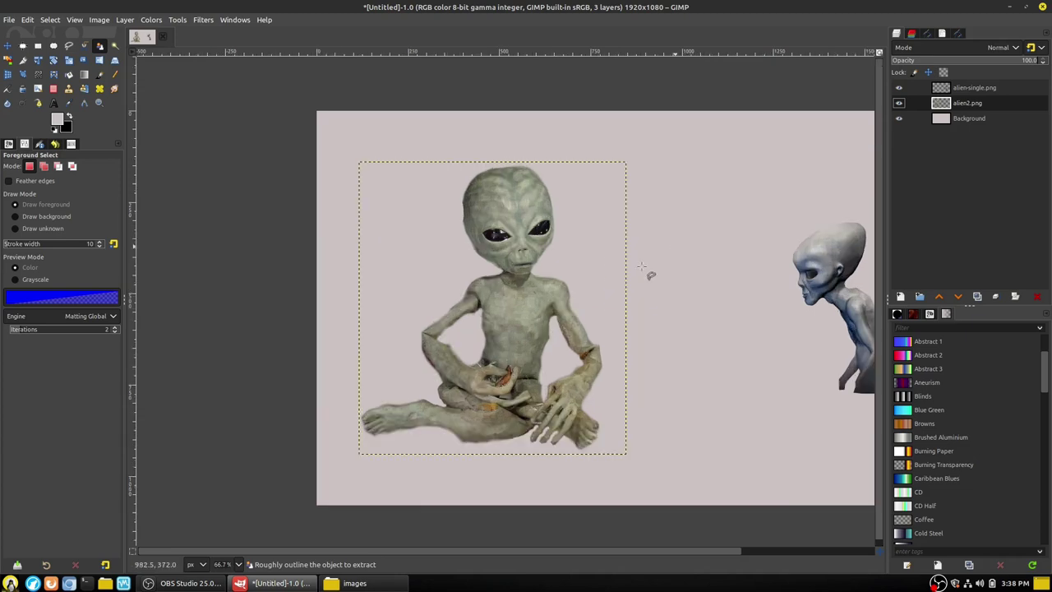
- Add youtube.jpeg from the images folder as a new layer and select its black background with Fuzzy Select
left_click(354, 583)
left_click_drag(744, 471, 841, 245)
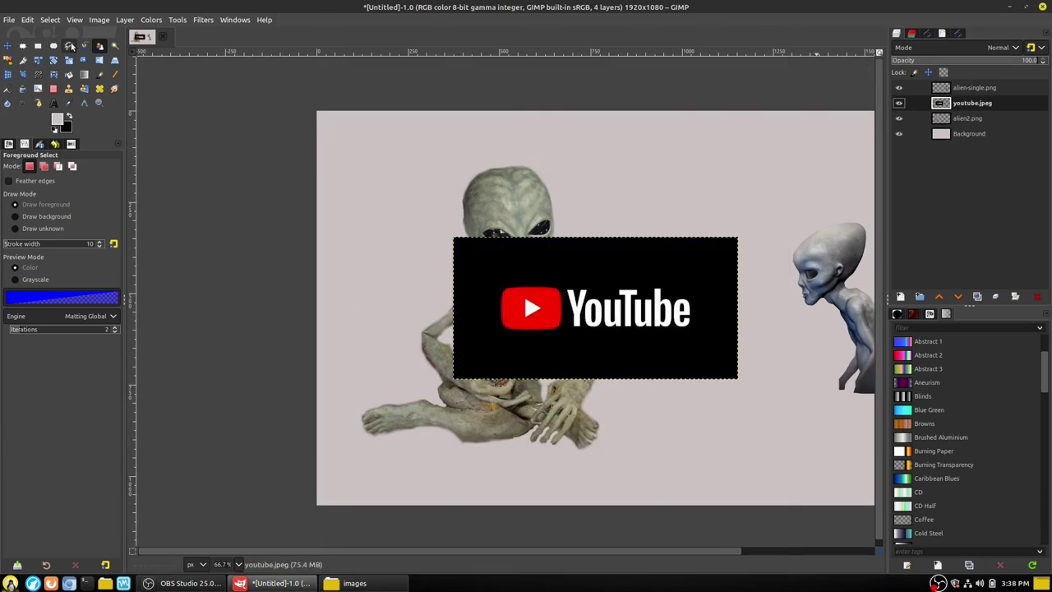
left_click(113, 47)
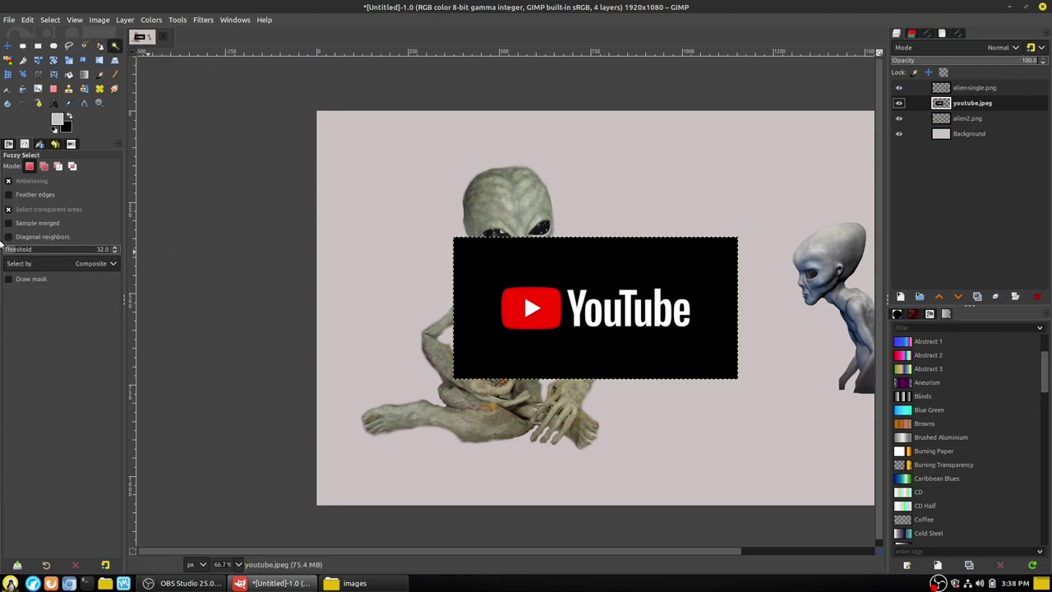
left_click(497, 275)
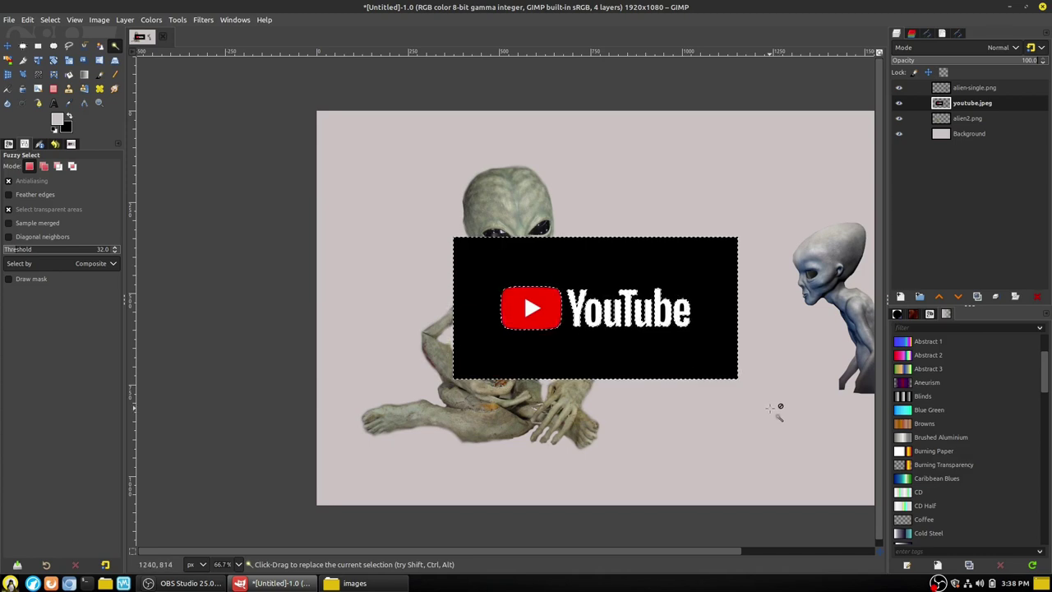
scroll(659, 281, "up", 2, "ctrl")
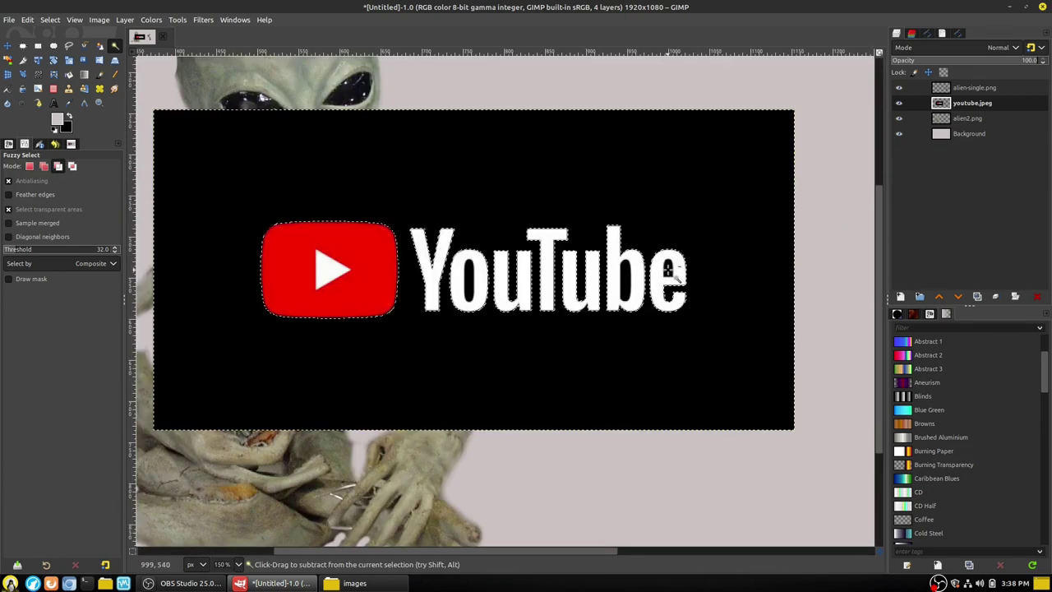
key("shift")
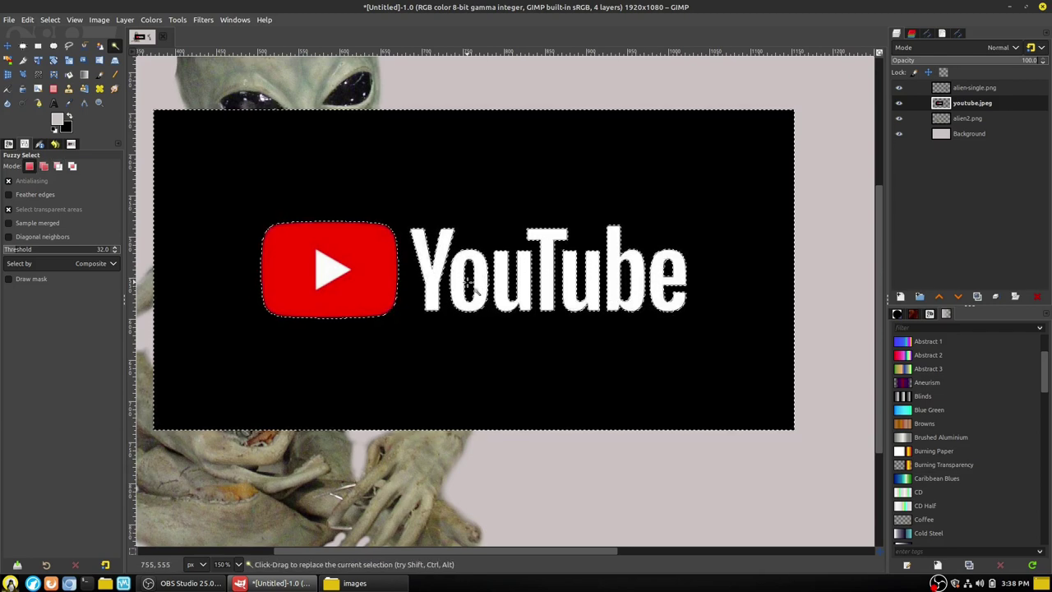
- Add an alpha channel to the youtube.jpeg layer and delete the selected black background
right_click(995, 107)
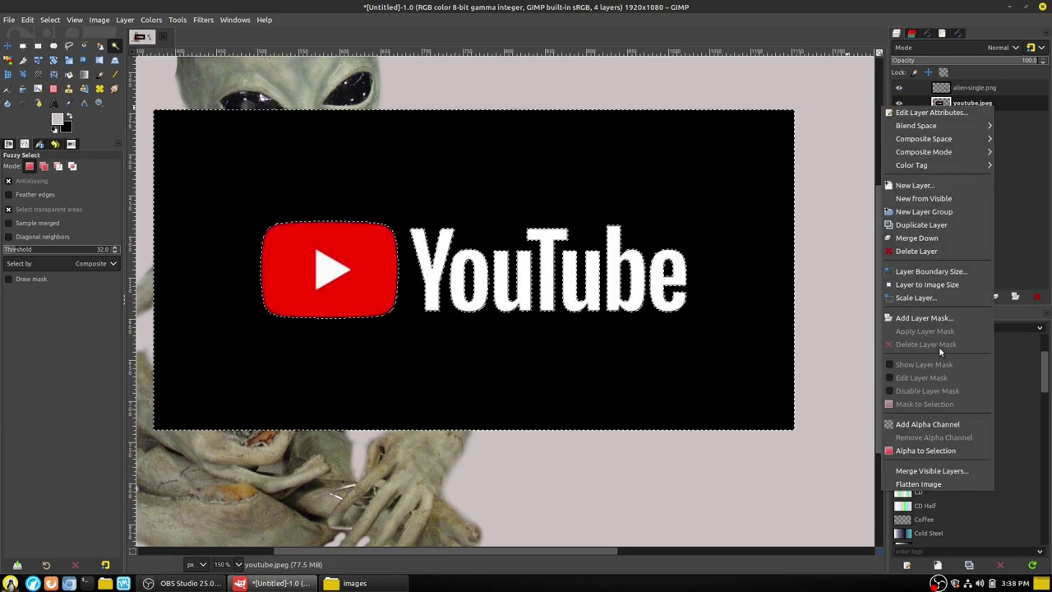
left_click(937, 422)
key("Delete")
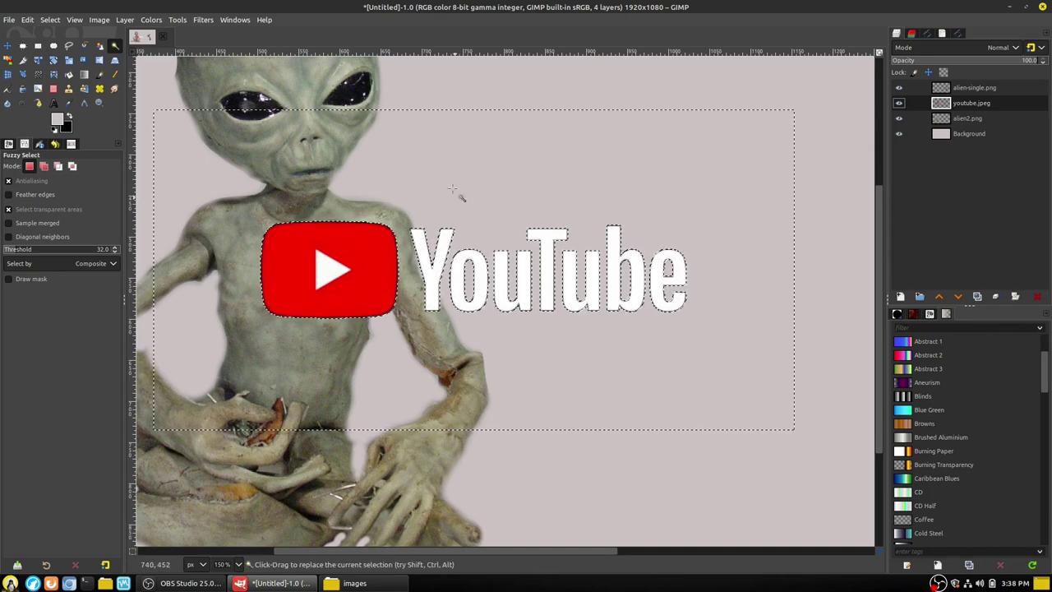
- Delete the youtube.jpeg layer with the cleared background and remove the remaining selection outline
left_click(991, 117)
left_click(973, 102)
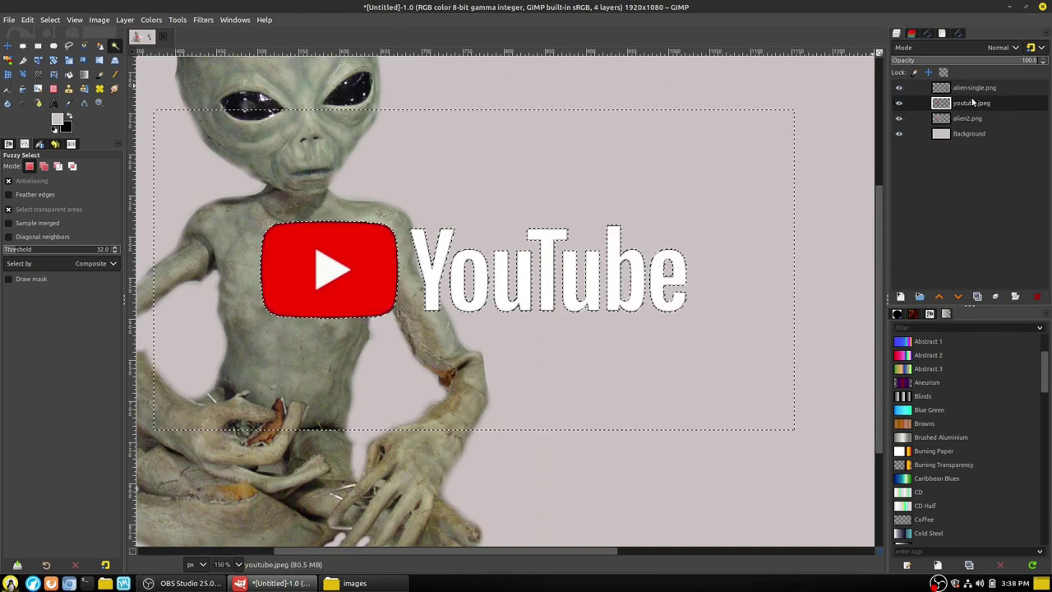
right_click(972, 102)
left_click(917, 244)
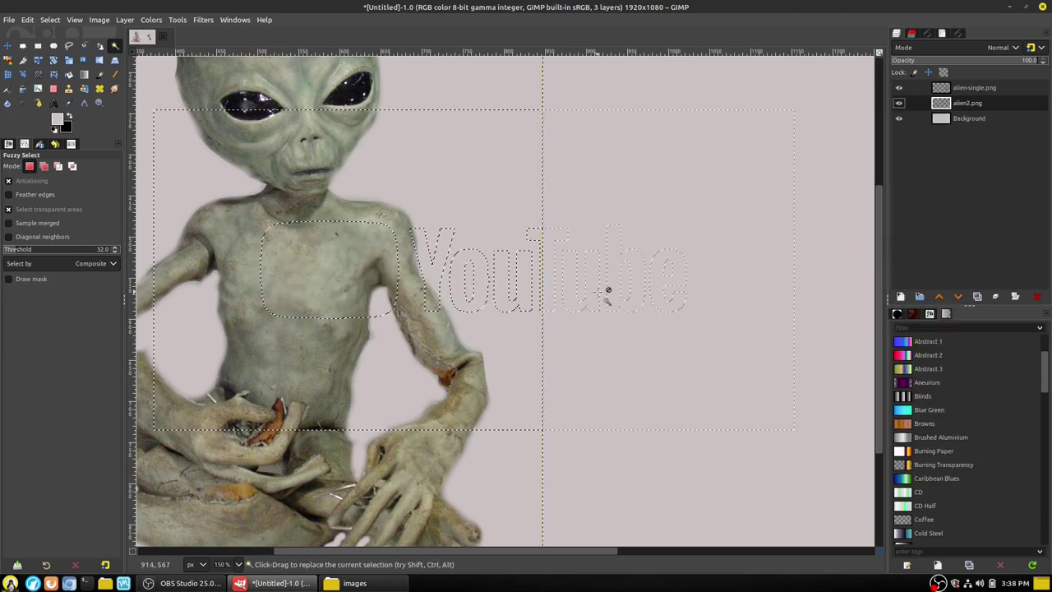
key("ctrl+shift+a")
scroll(625, 329, "down", 2)
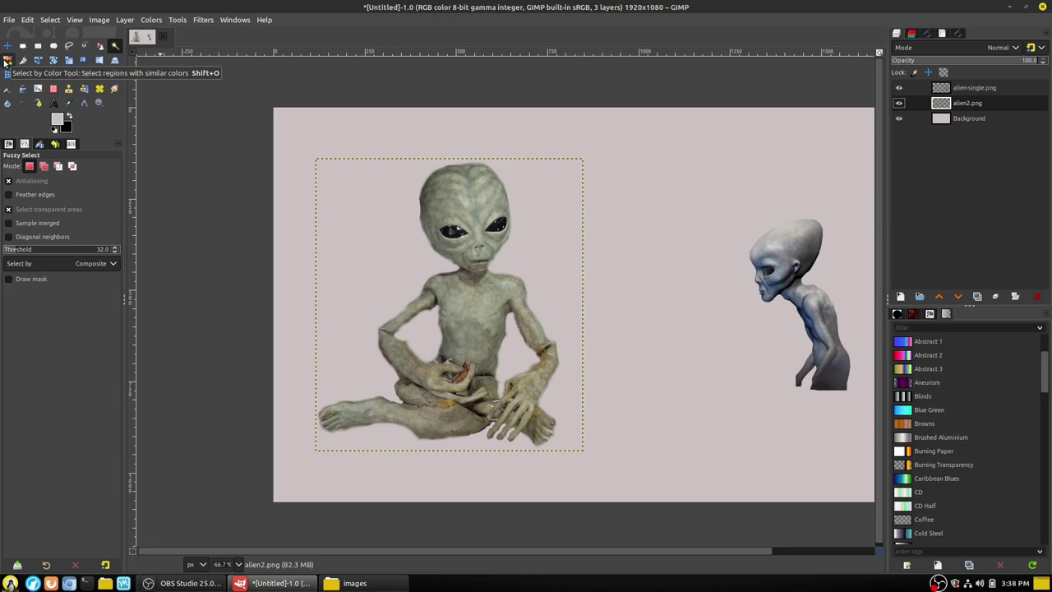
- Use Select by Color at threshold 15.0 to sample colors on the seated alien's eye and forehead in alien2.png
left_click(6, 62)
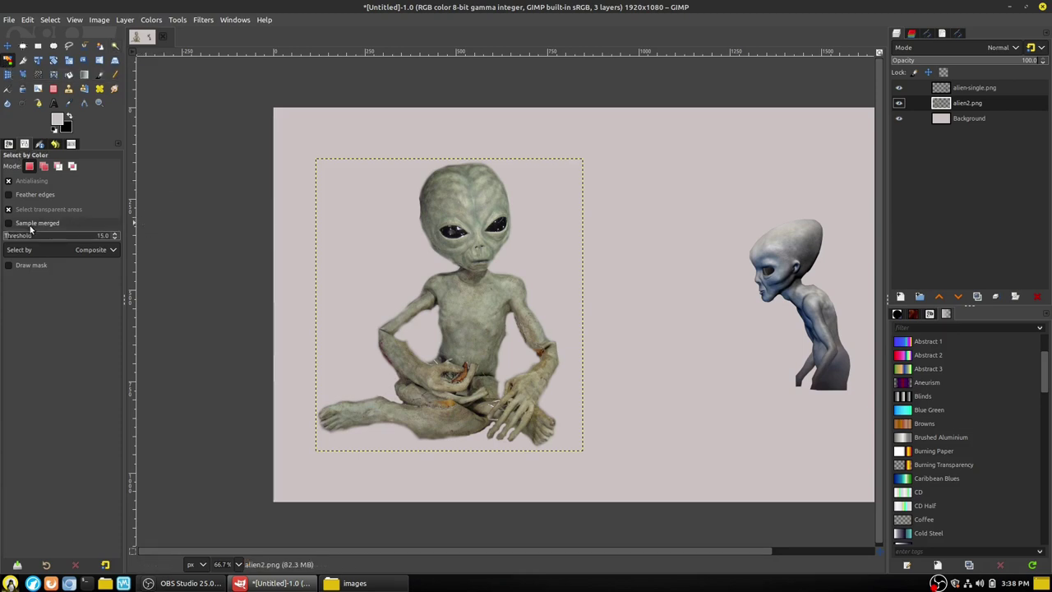
left_click_drag(462, 235, 462, 235)
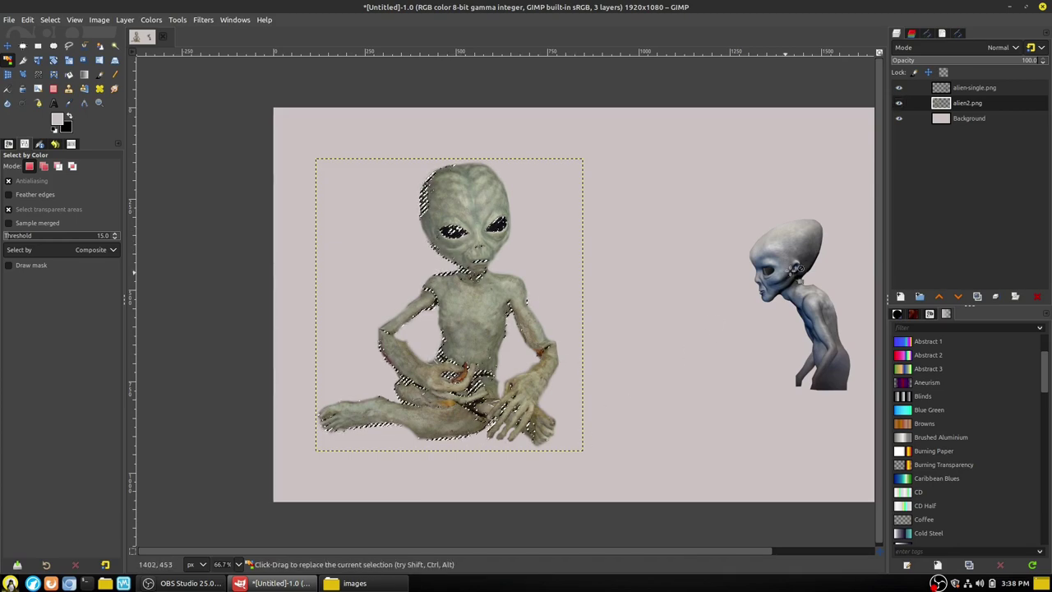
left_click(478, 203)
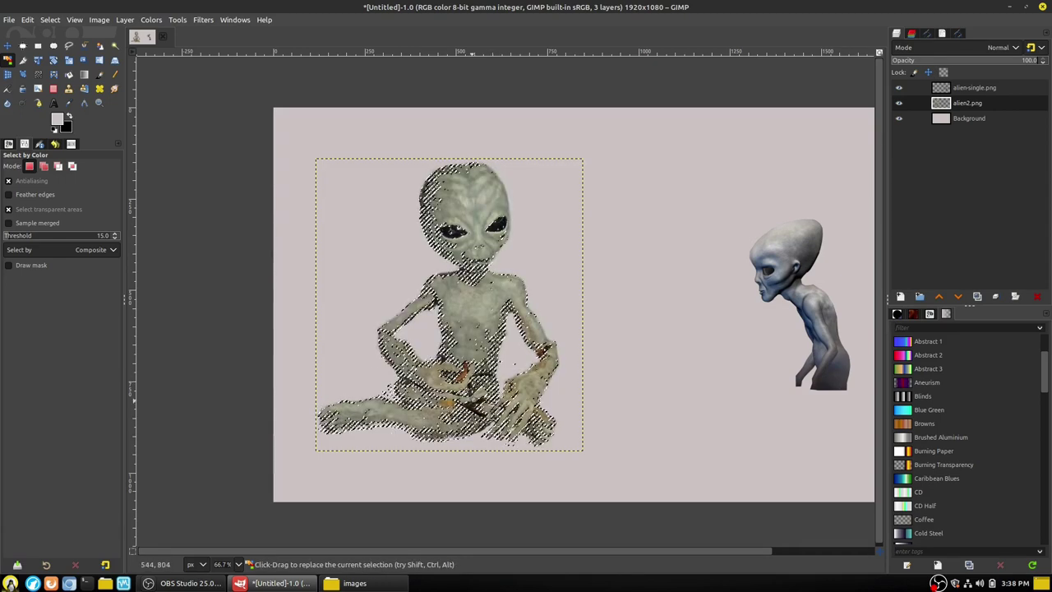
- Raise the Select by Color threshold to 27.6, sample several tones on the seated alien's head, and clear the selection
mouse_move(57, 236)
left_mouse_down()
mouse_move(94, 236)
mouse_move(51, 236)
left_mouse_up()
left_click(454, 195)
left_click_drag(49, 236, 18, 236)
left_click(521, 247)
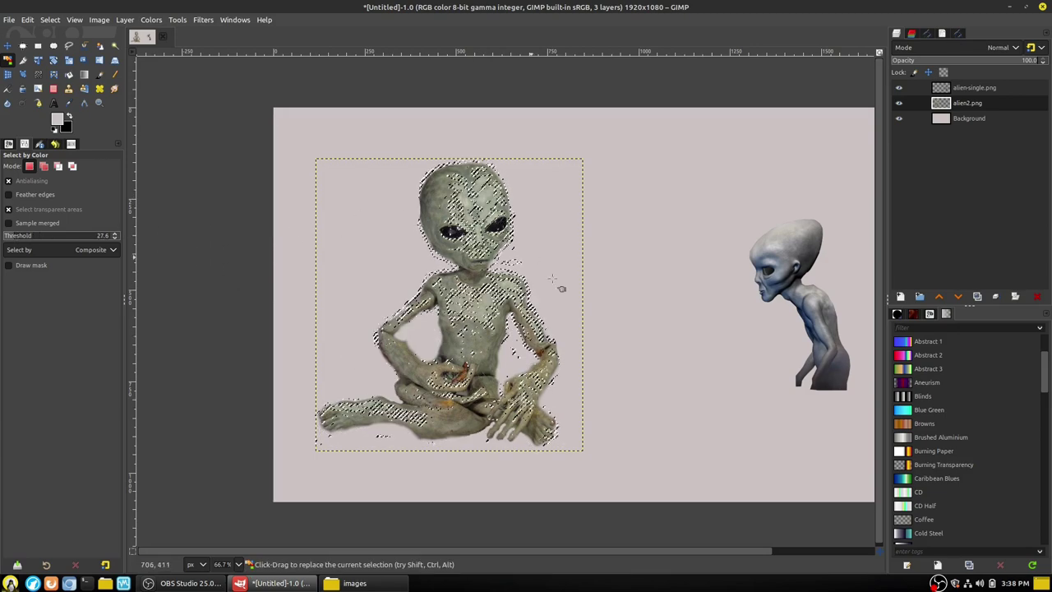
left_click(441, 219)
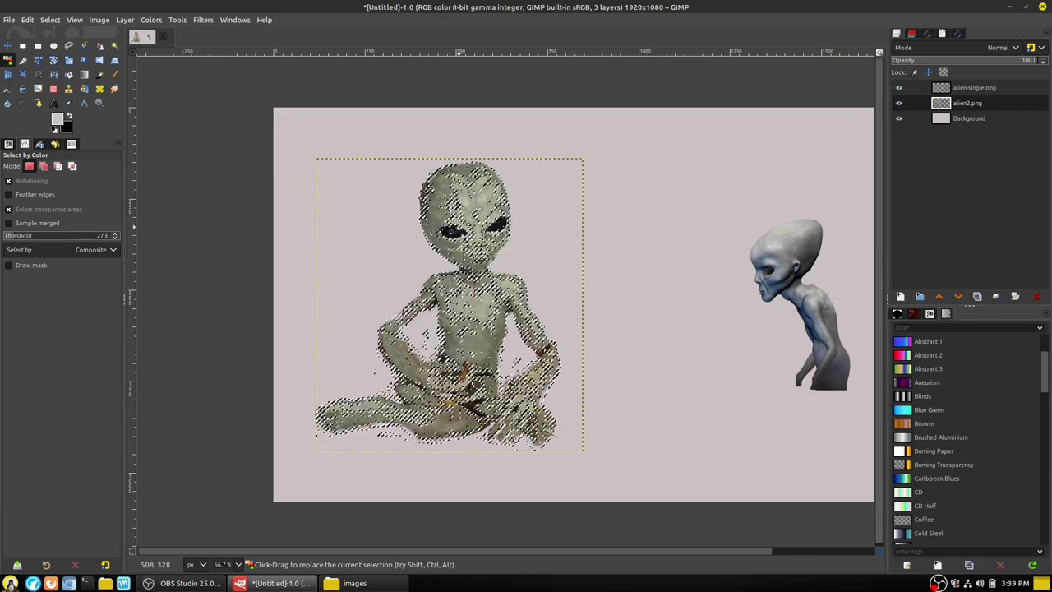
key("shift+ctrl+a")
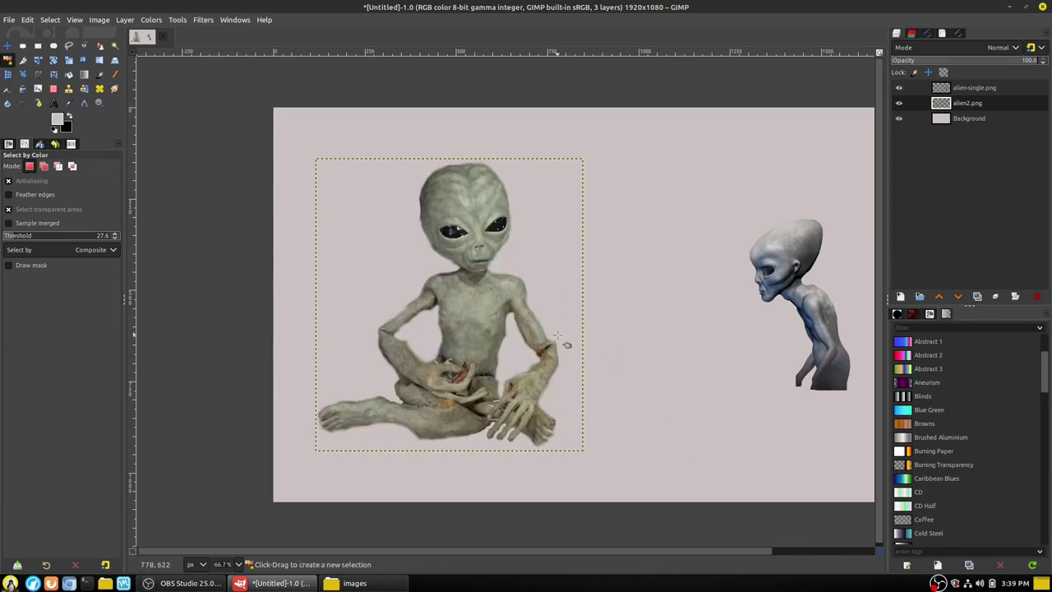
- Add youtube.jpeg from the images folder as a new layer, try a Select by Color selection on it, and deselect everything
left_click(349, 585)
left_click(775, 483)
left_click_drag(746, 469, 822, 345)
left_click(711, 329)
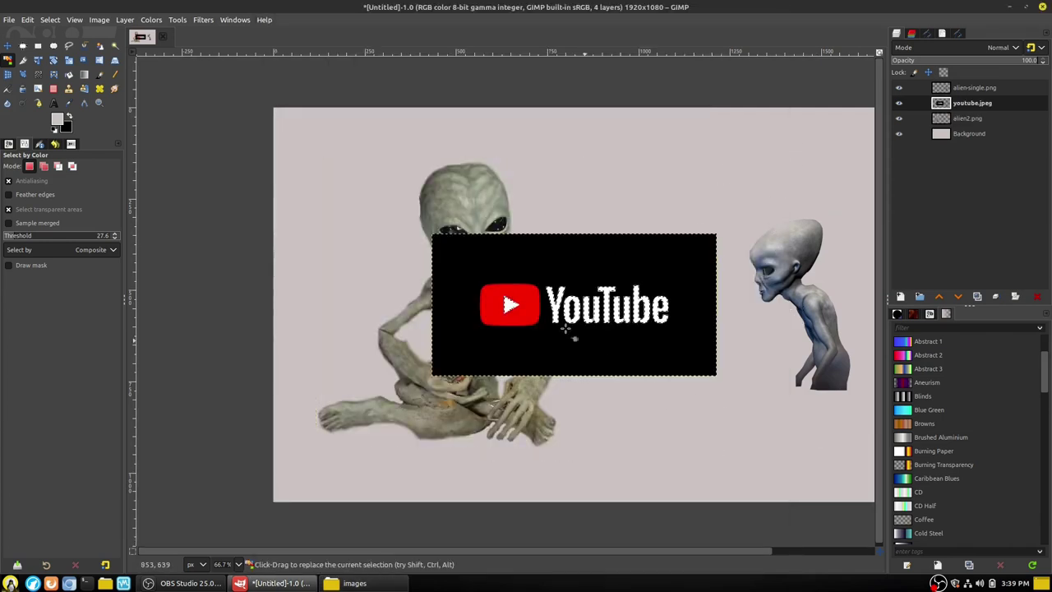
key("ctrl+shift+a")
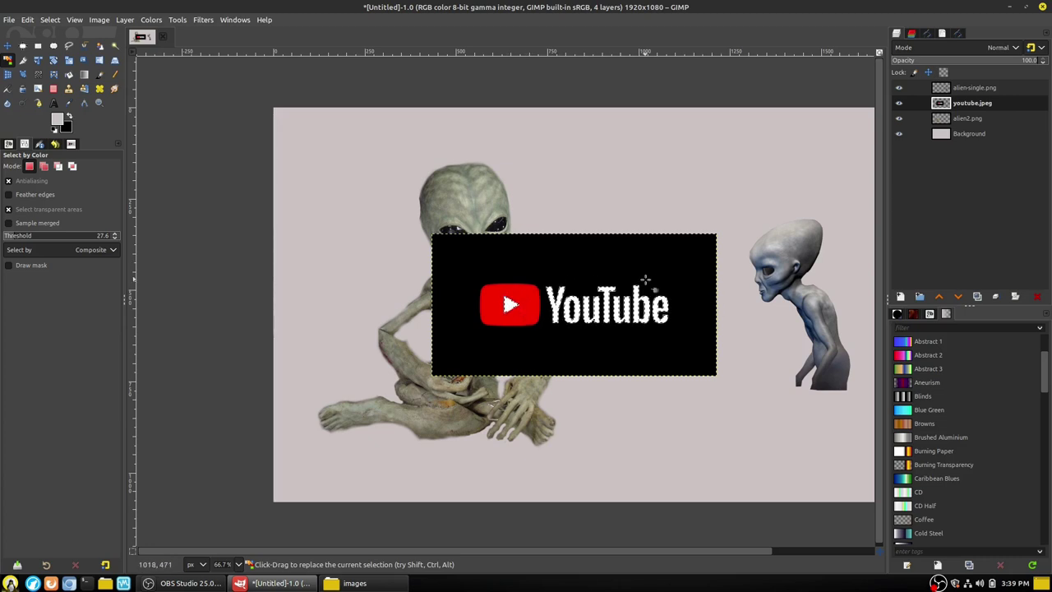
- Move the youtube.jpeg layer down beside the seated alien so it overlaps the small alien's lower body
right_click(977, 106)
left_click(597, 253)
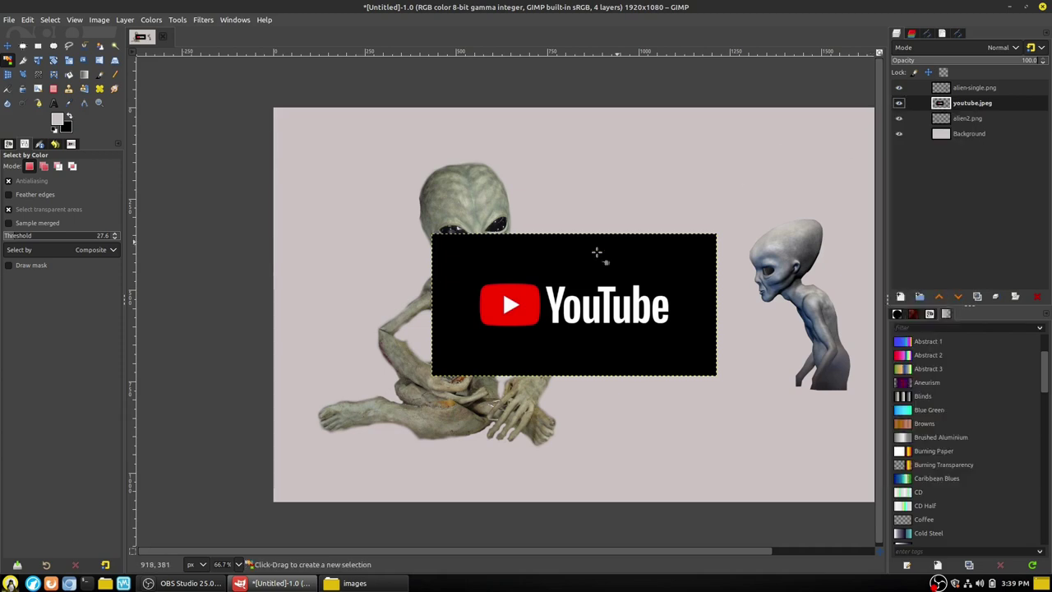
left_click(8, 46)
left_click_drag(578, 288, 732, 406)
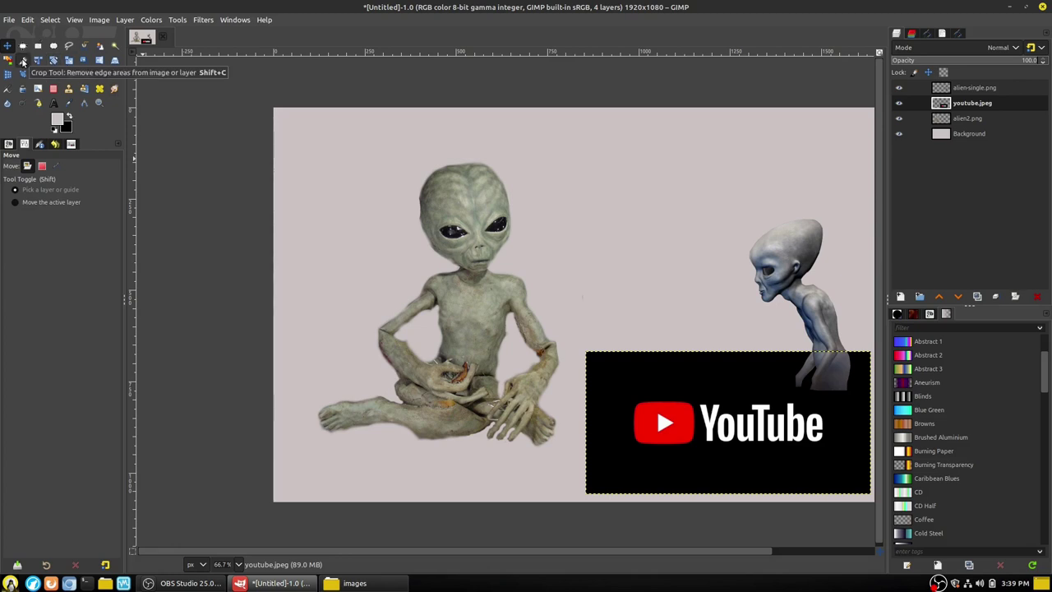
- Crop the whole image to about 541 × 142 px around the YouTube logo and undo the crop
left_click(23, 62)
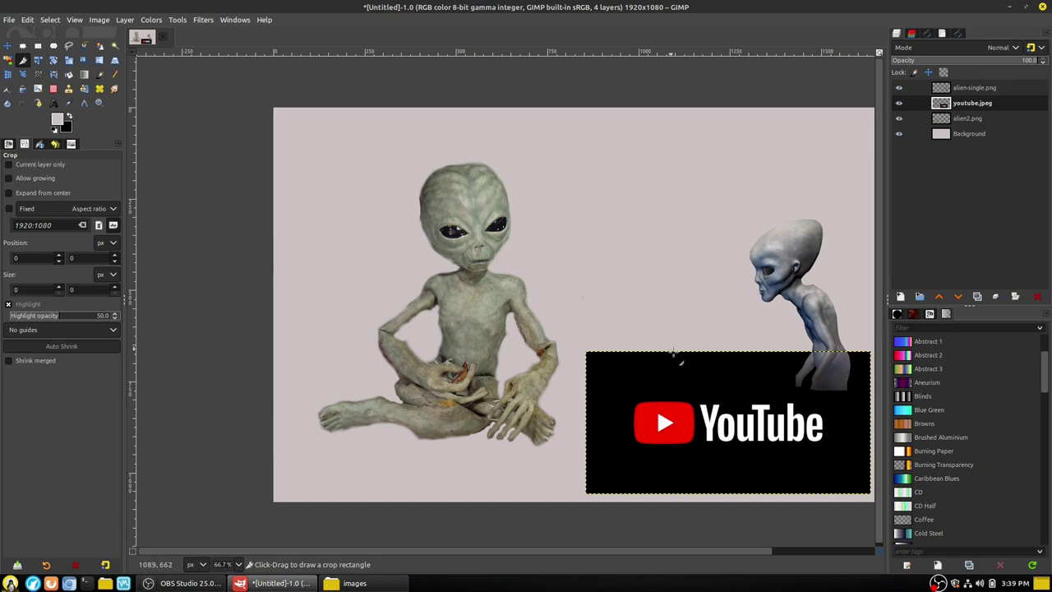
left_click_drag(633, 382, 827, 454)
left_click_drag(646, 411, 640, 411)
left_click_drag(732, 400, 742, 441)
key("Return")
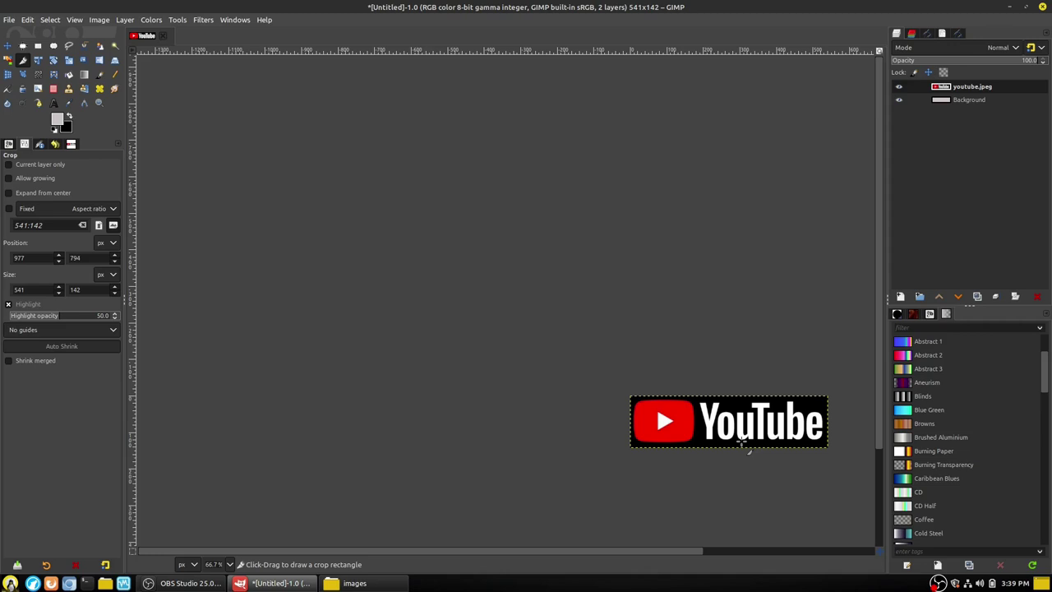
key("ctrl+z")
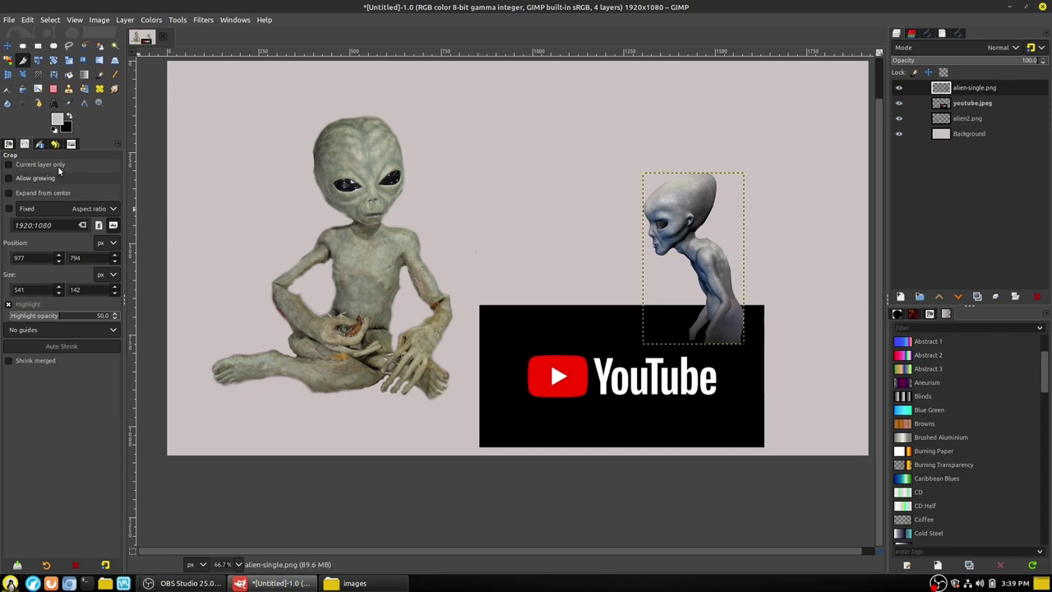
- Outline the YouTube logo with a crop area of about 552 × 142 px and try cropping with Current layer only enabled
left_click_drag(524, 346, 725, 402)
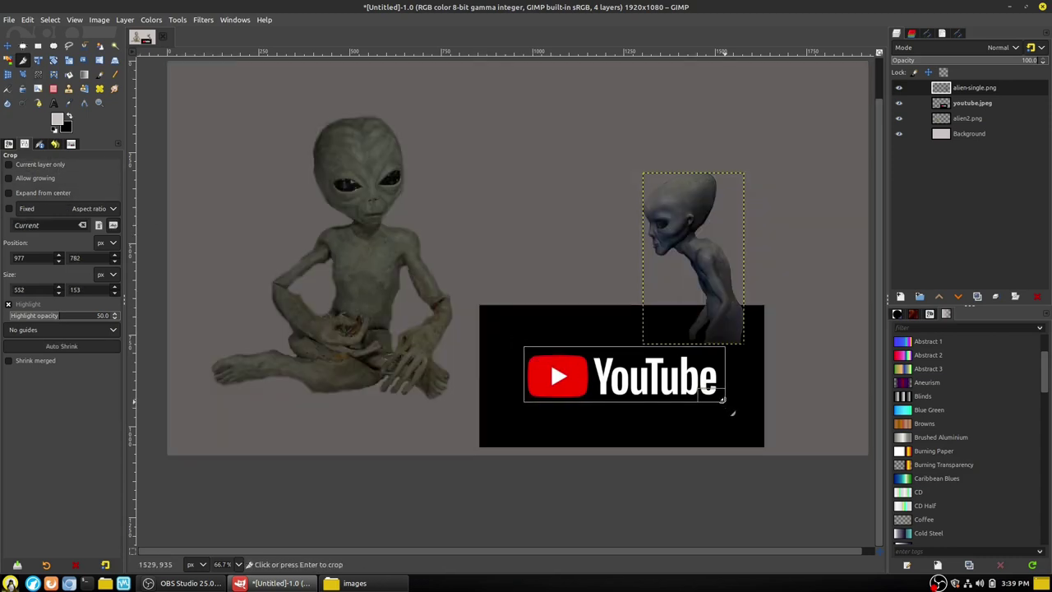
left_click_drag(633, 352, 633, 357)
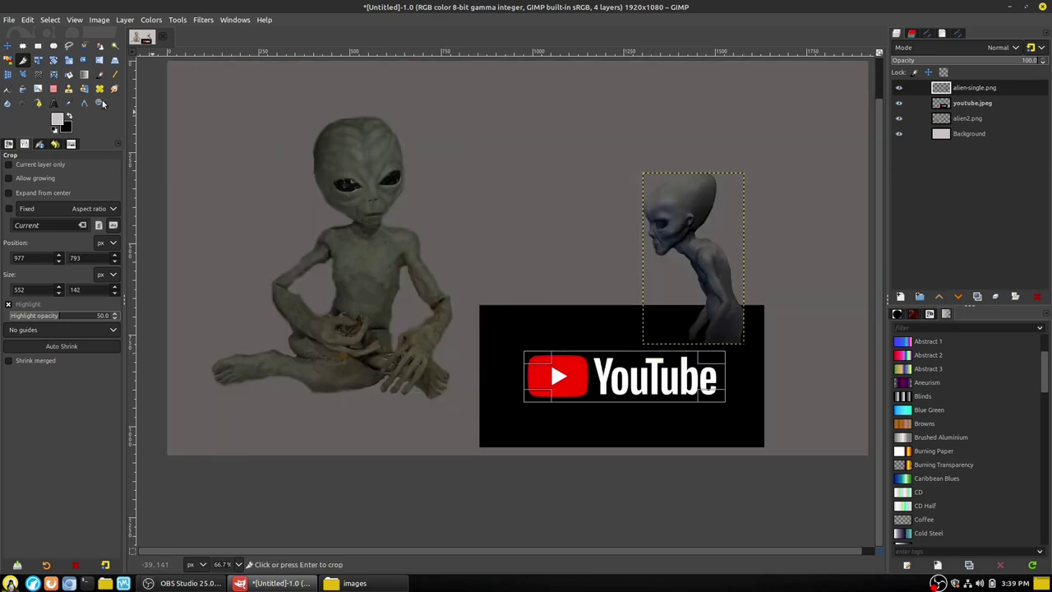
left_click(25, 165)
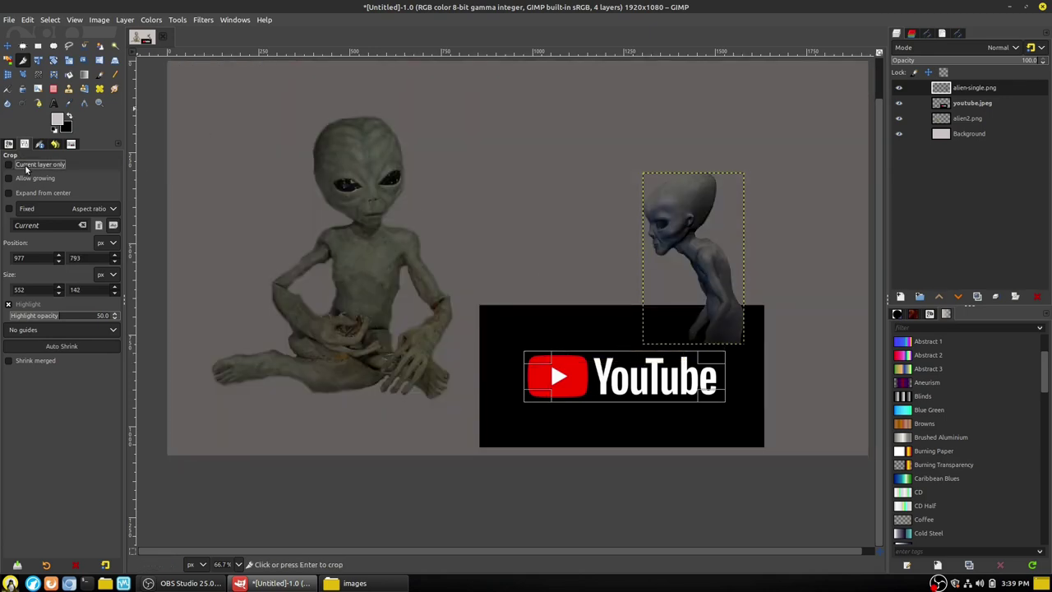
left_click(46, 166)
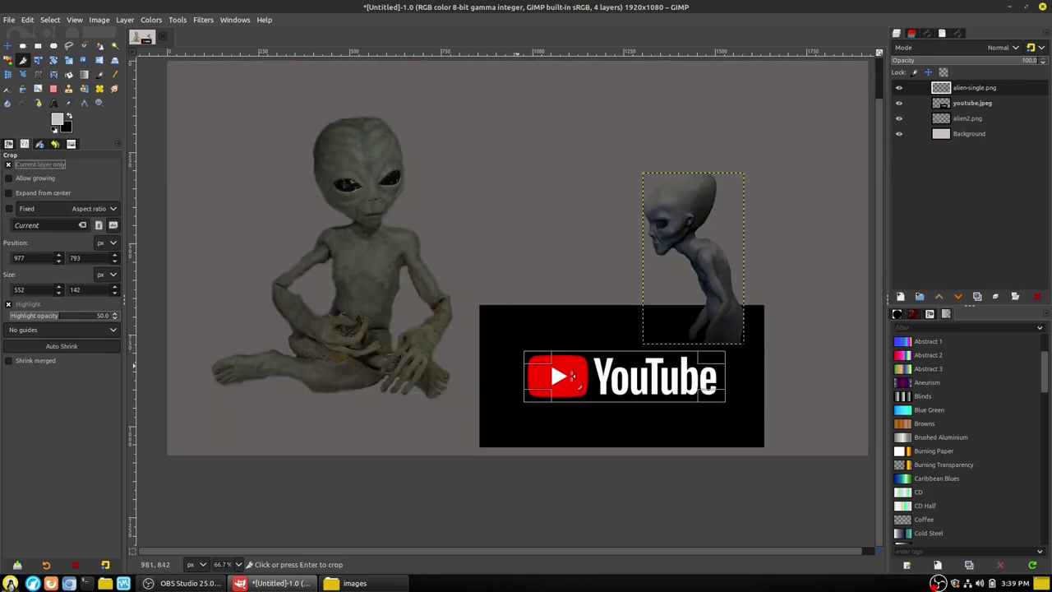
left_click(548, 354)
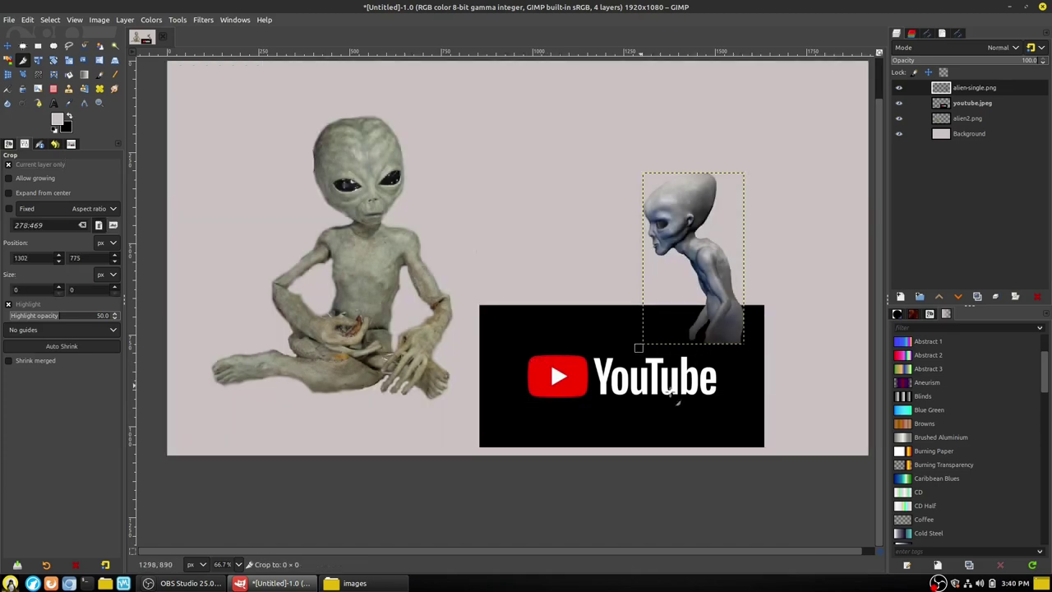
left_click(556, 366)
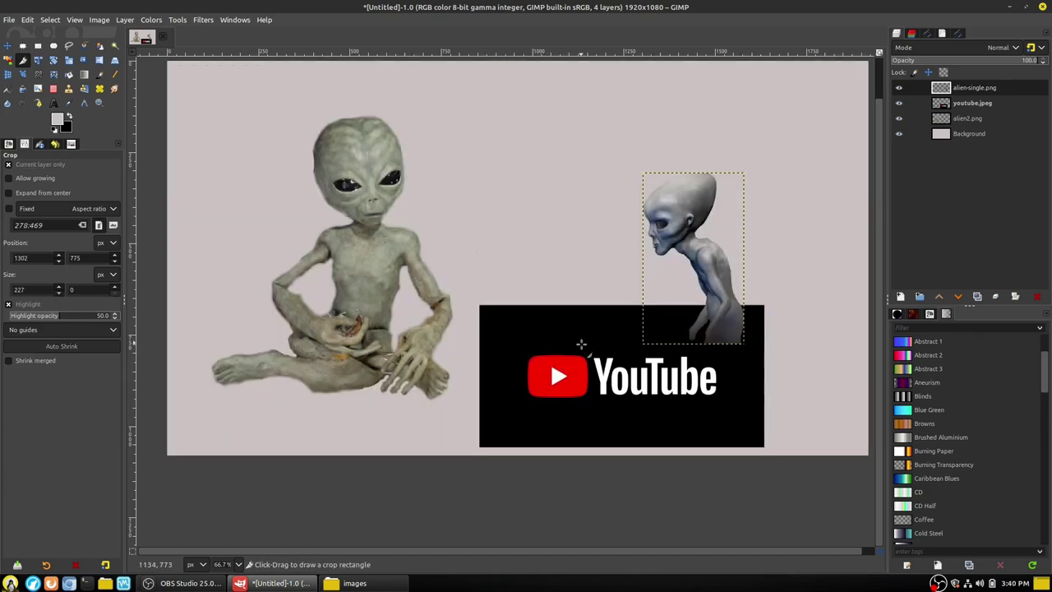
- Crop only the youtube.jpeg layer to about 559 × 150 px around the logo and turn off Current layer only
key("Page_Down")
left_click_drag(524, 347, 728, 402)
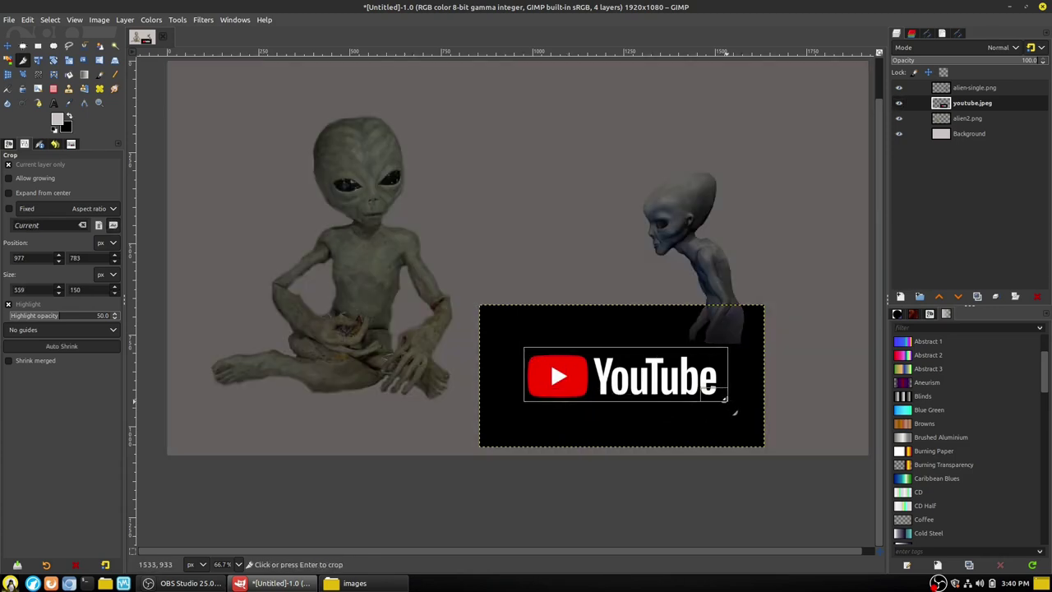
key("Return")
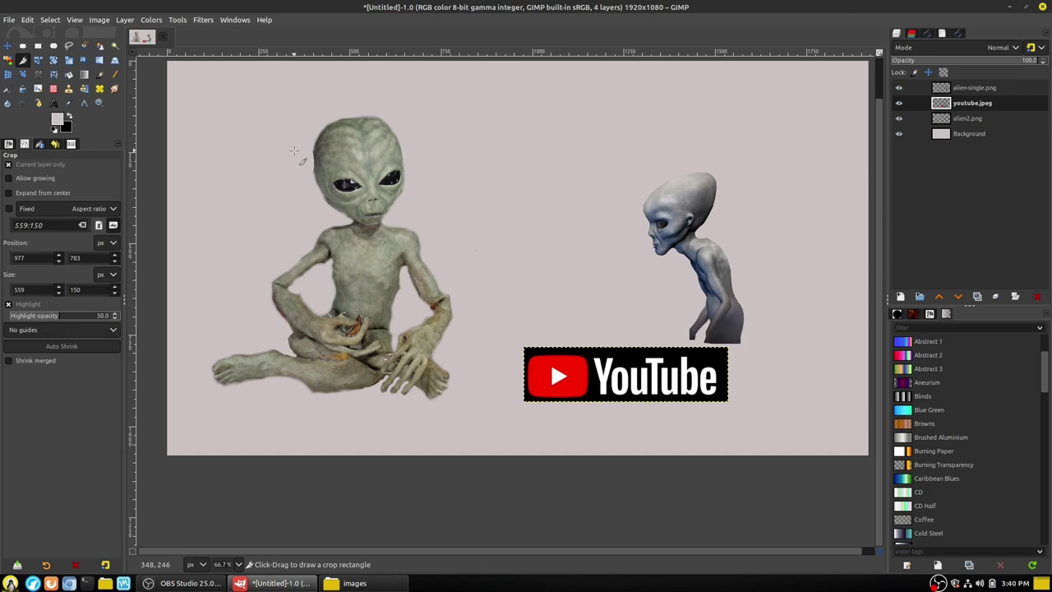
left_click(9, 164)
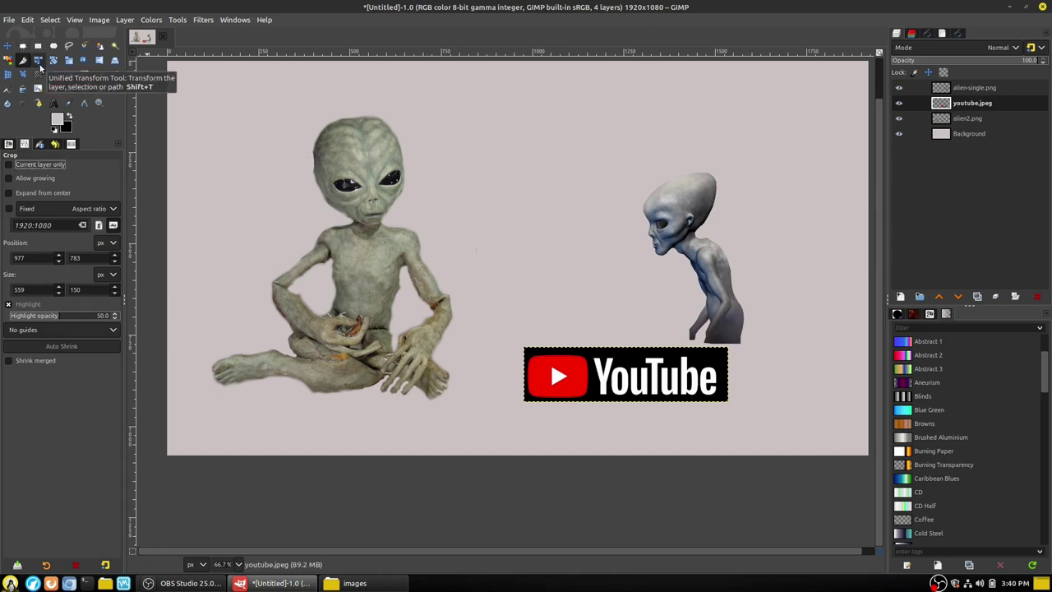
- Try rotating, shearing and scaling the alien-single.png layer with Unified Transform, and reset the transformation
left_click(37, 60)
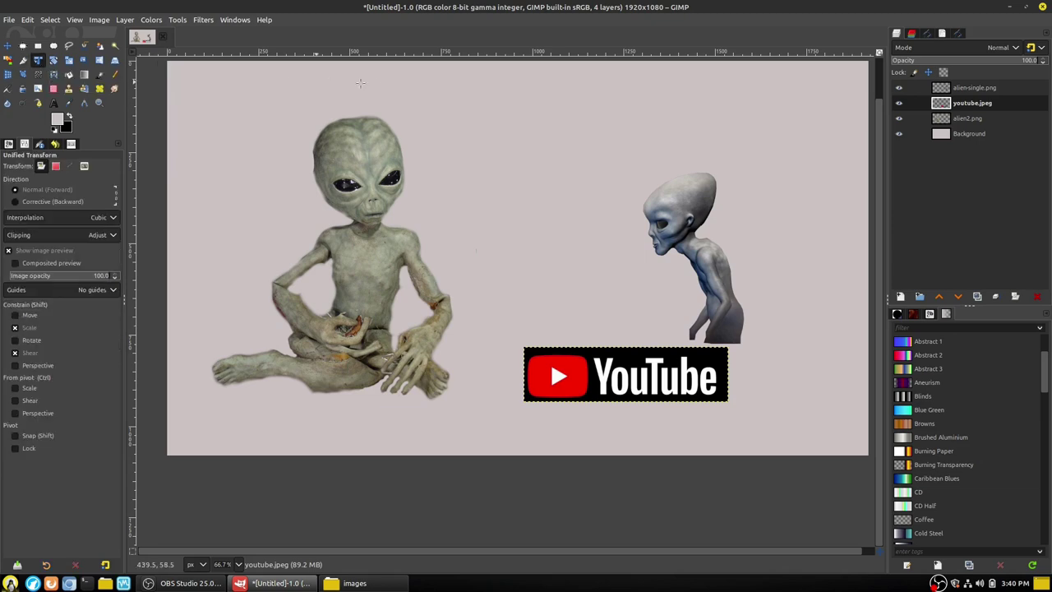
left_click(970, 88)
left_click(352, 146)
left_click_drag(350, 156, 419, 162)
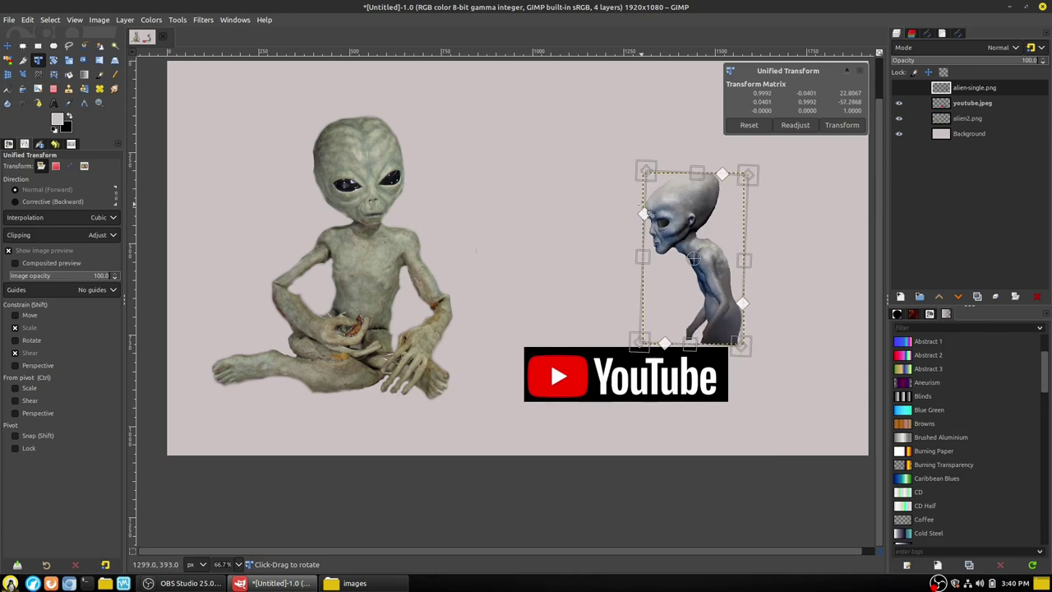
left_click_drag(644, 213, 579, 229)
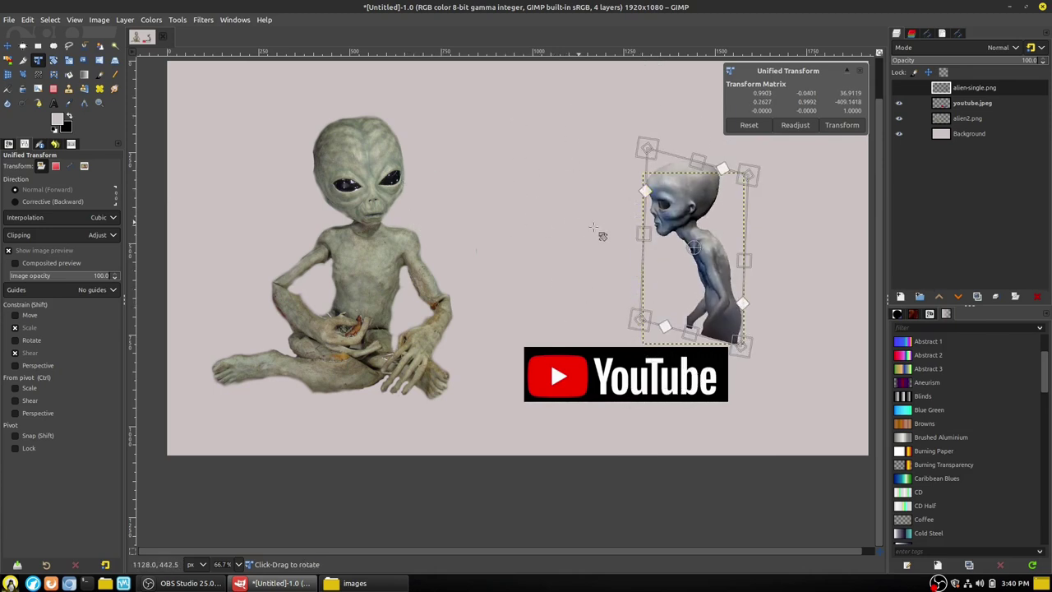
left_click_drag(647, 239, 665, 255)
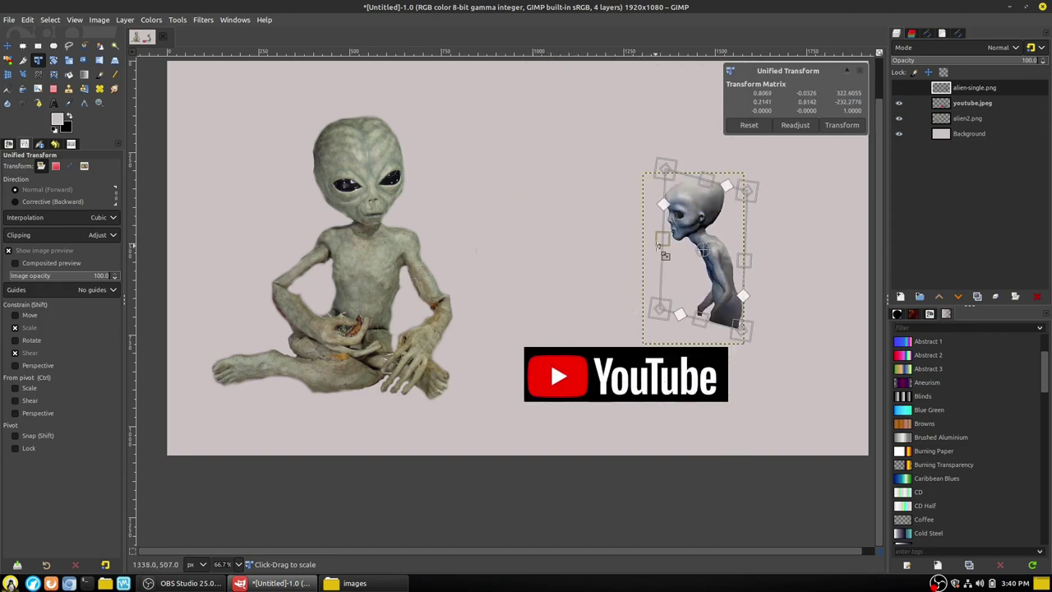
left_click_drag(656, 298, 677, 305)
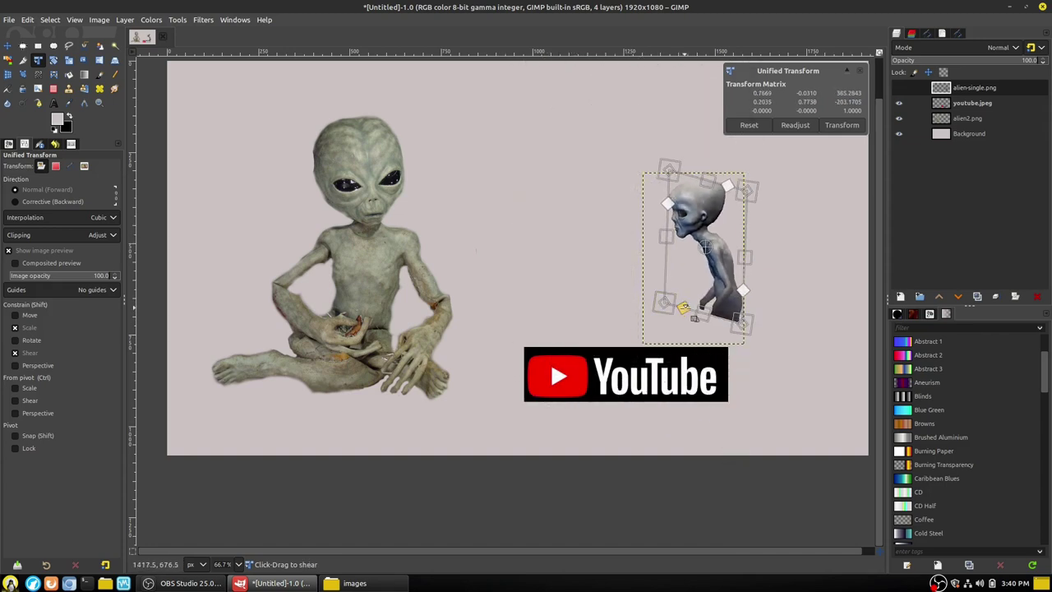
left_click_drag(684, 364, 692, 384)
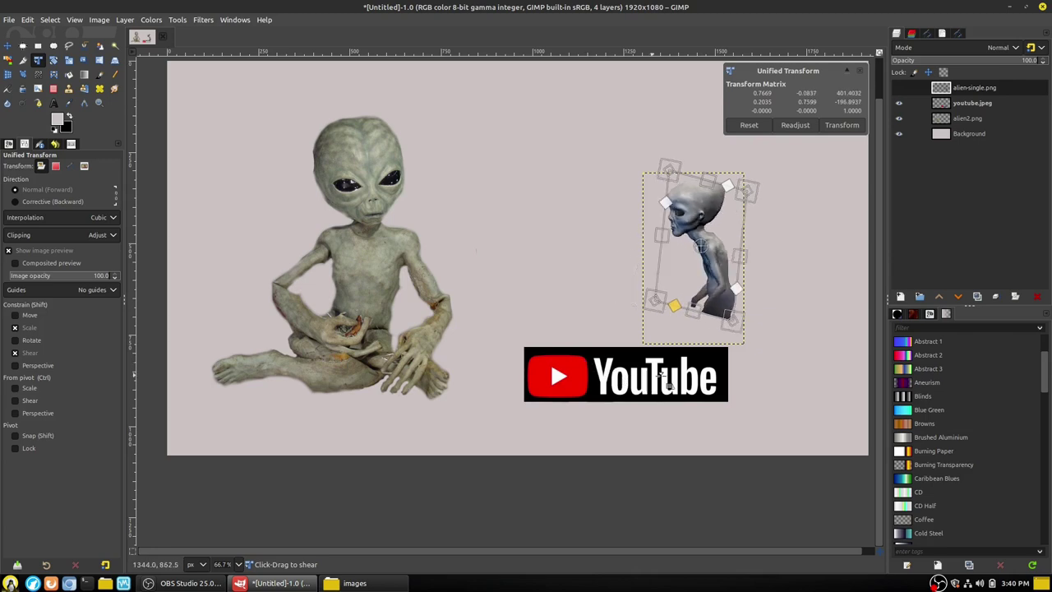
left_click_drag(737, 154, 699, 156)
left_click(750, 127)
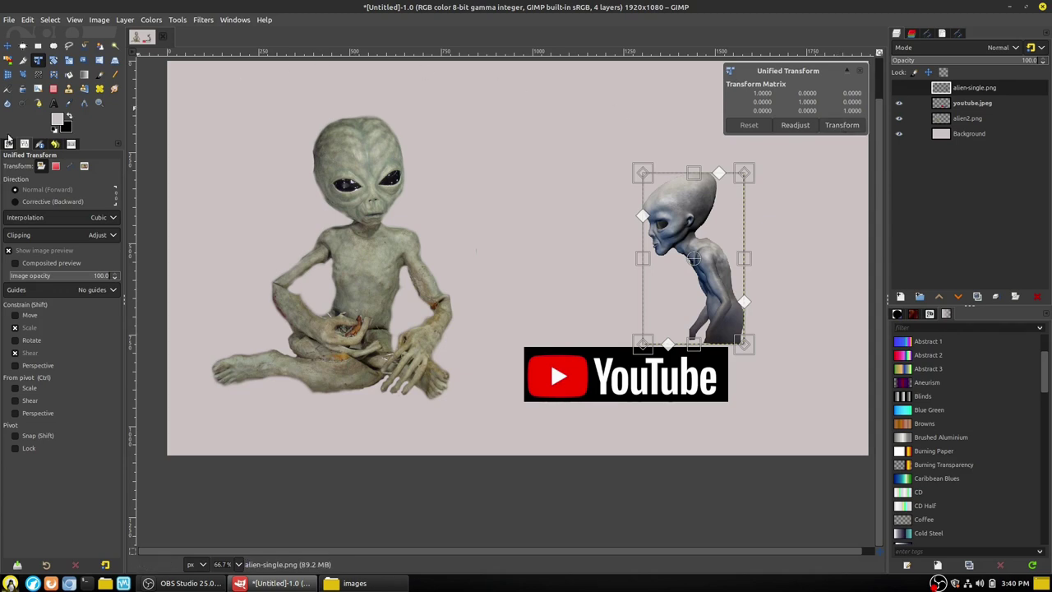
- Distort the alien-single.png layer into a squashed shape with Unified Transform, apply it, and undo the transformation
left_click_drag(791, 271, 743, 252)
key("Return")
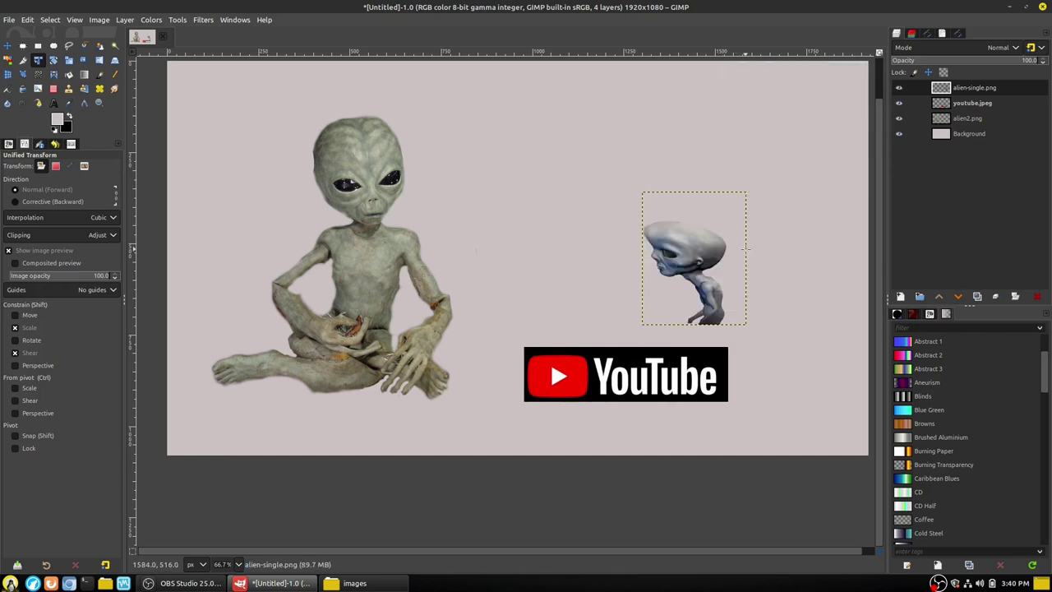
key("ctrl+z")
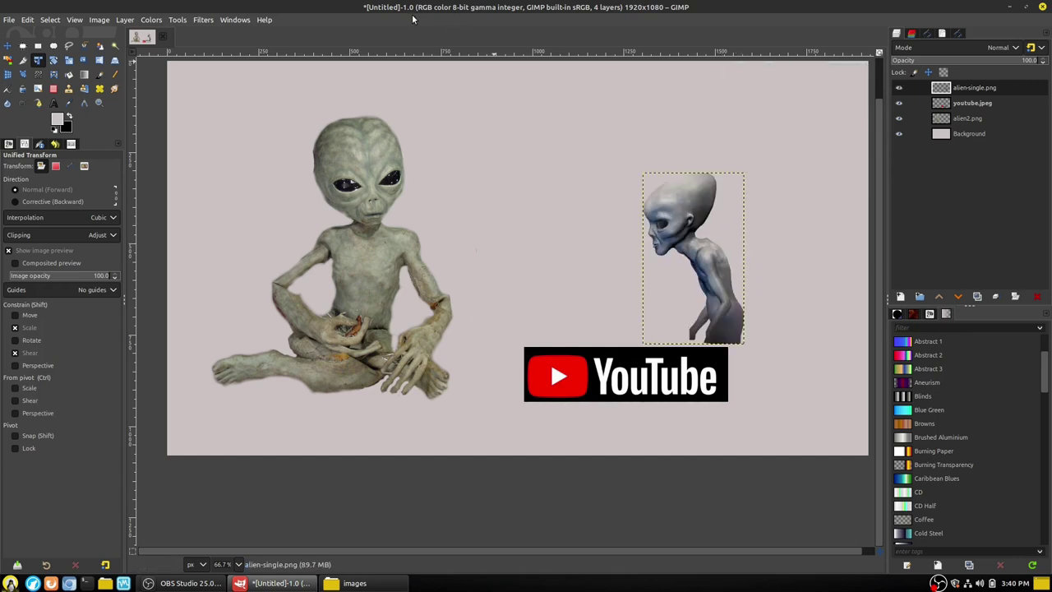
- Try rotating the alien-single.png layer by about 3.37° around its center with the Rotate tool, and reset the rotation
left_click(54, 61)
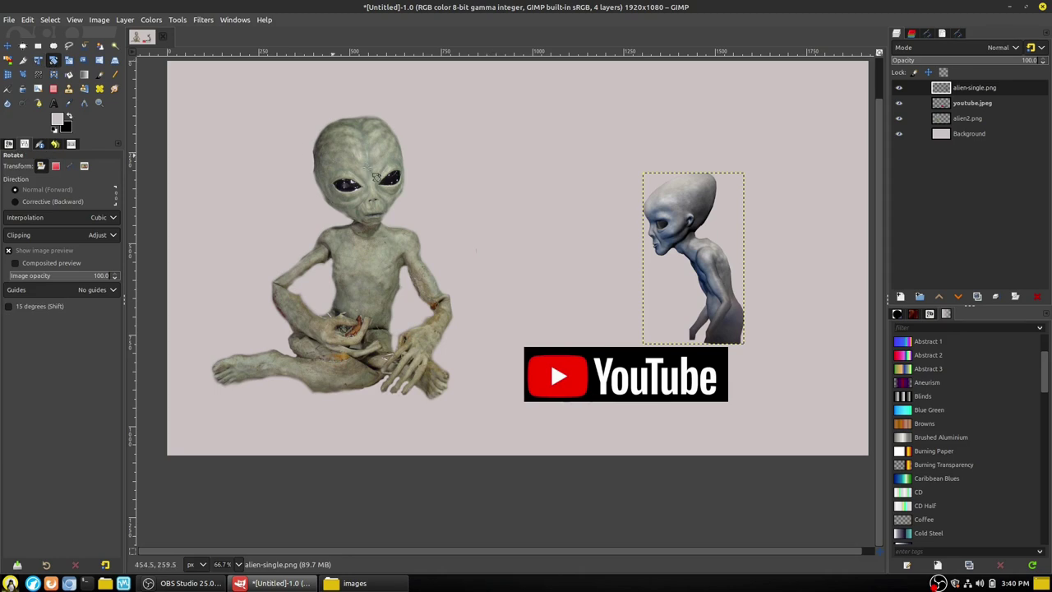
left_click(686, 199)
left_click_drag(752, 195, 695, 200)
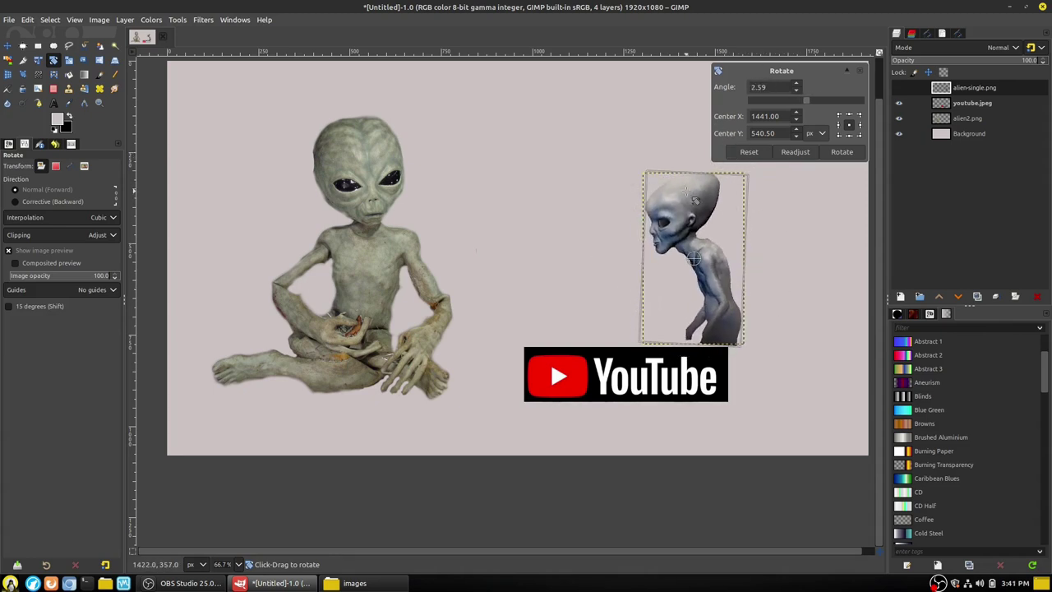
left_click_drag(776, 224, 802, 191)
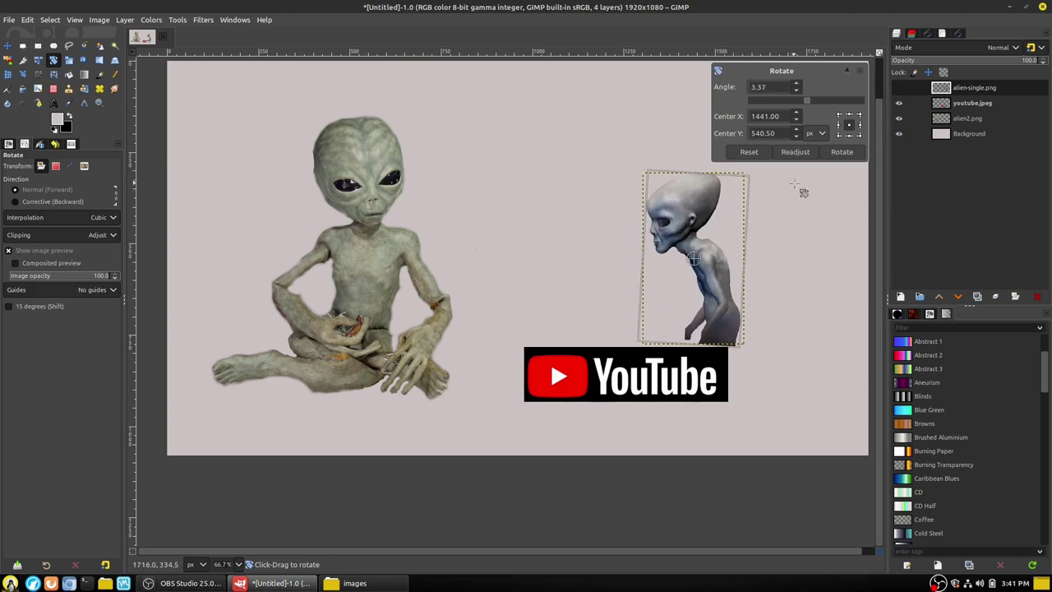
left_click(749, 151)
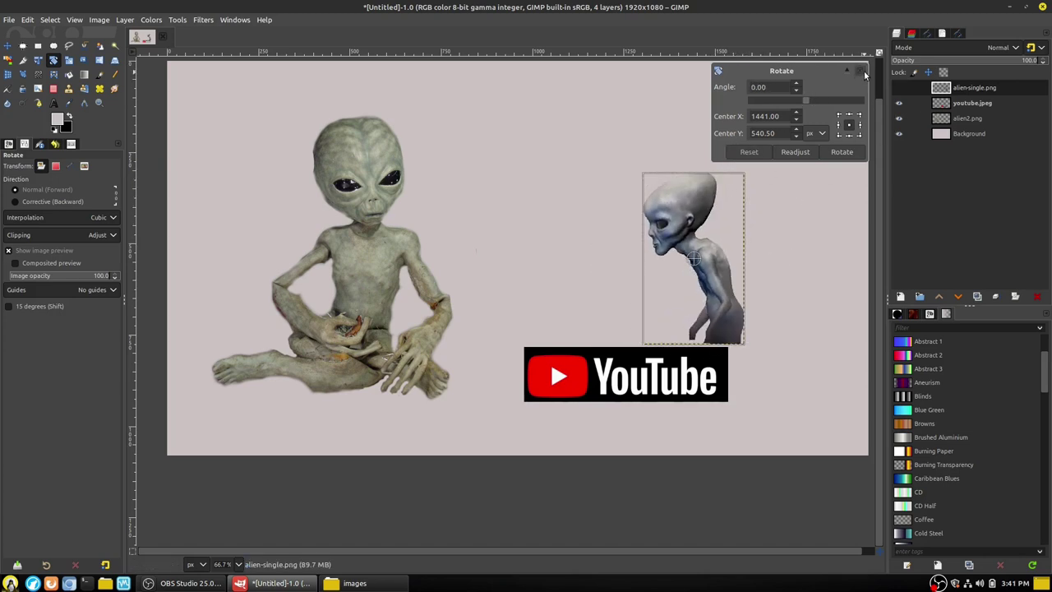
left_click(860, 70)
- Try enlarging the alien-single.png layer to about 318 × 536 px with the Scale tool, adjust its width, and reset the scaling
left_click(69, 60)
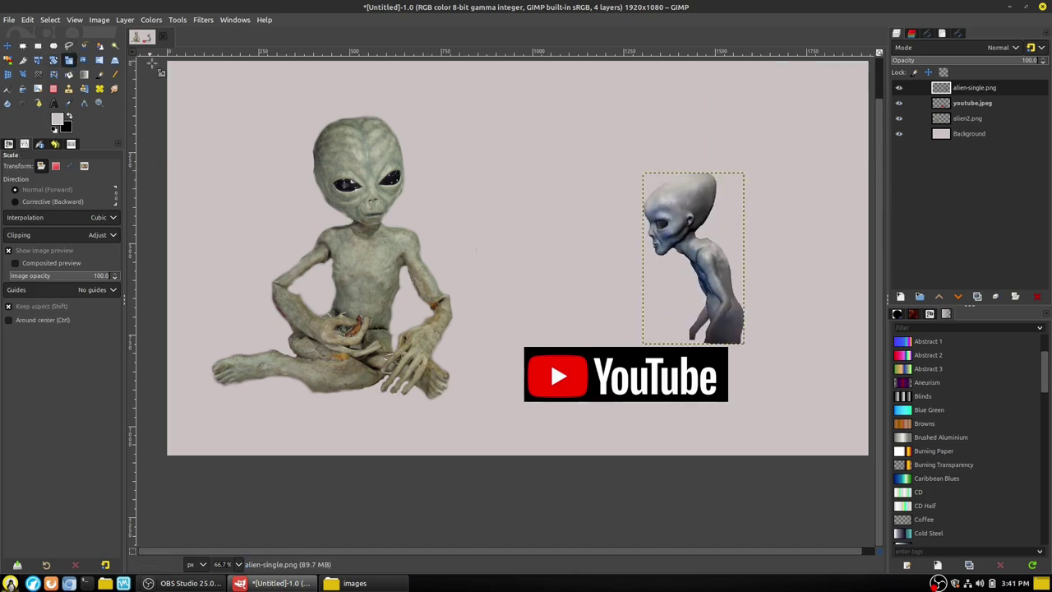
left_click(671, 202)
left_click_drag(645, 175, 655, 194)
left_click_drag(649, 269, 709, 195)
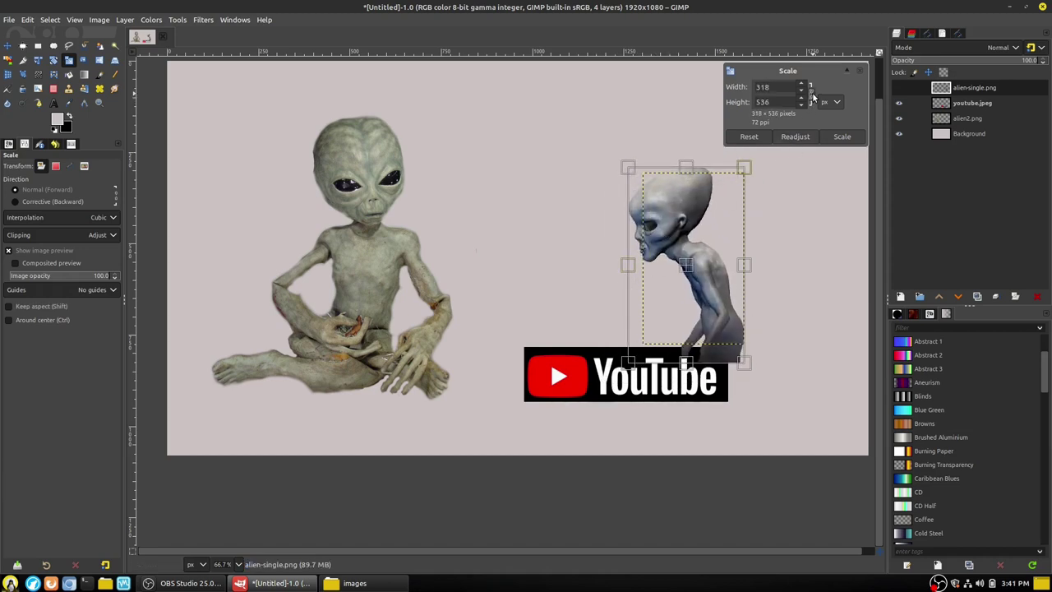
mouse_move(634, 264)
left_mouse_down()
mouse_move(575, 255)
mouse_move(469, 263)
mouse_move(652, 264)
left_mouse_up()
left_click(762, 140)
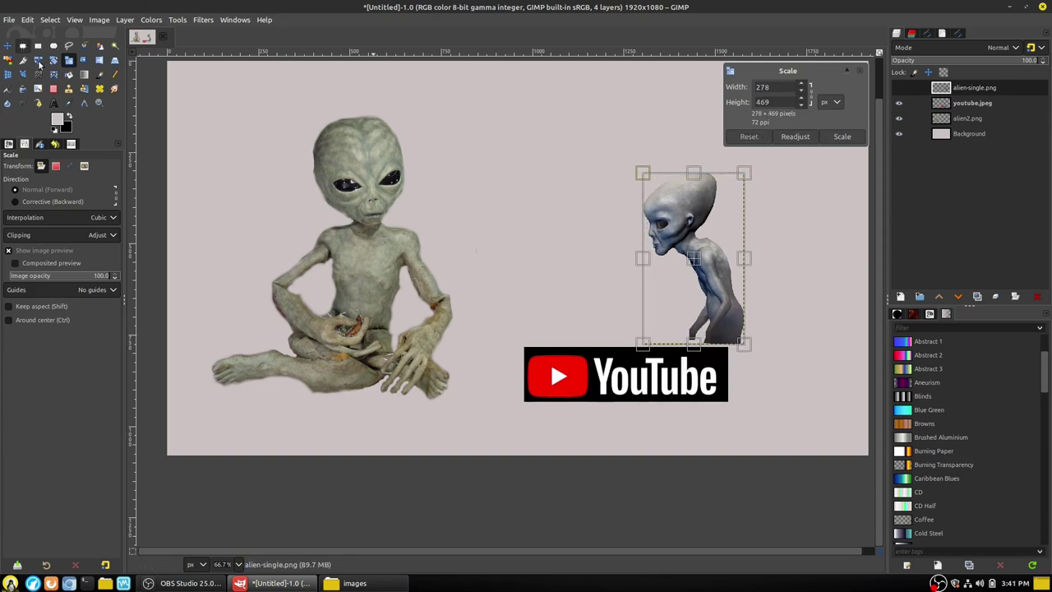
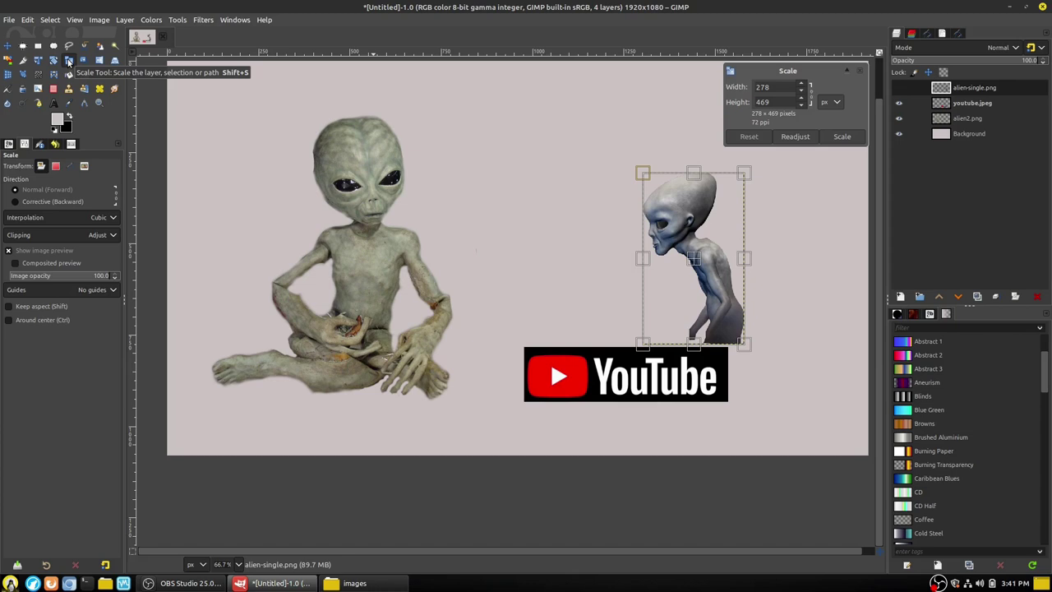
- Try shearing the alien-single.png layer horizontally by a magnitude of about 27, and reset the shear
left_click(83, 62)
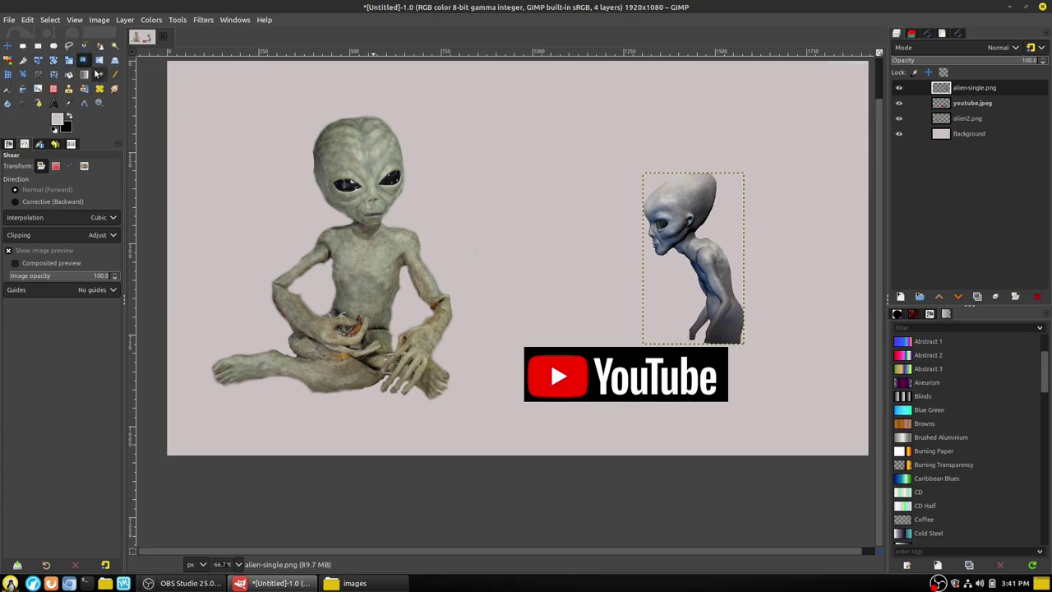
left_click_drag(700, 207, 691, 130)
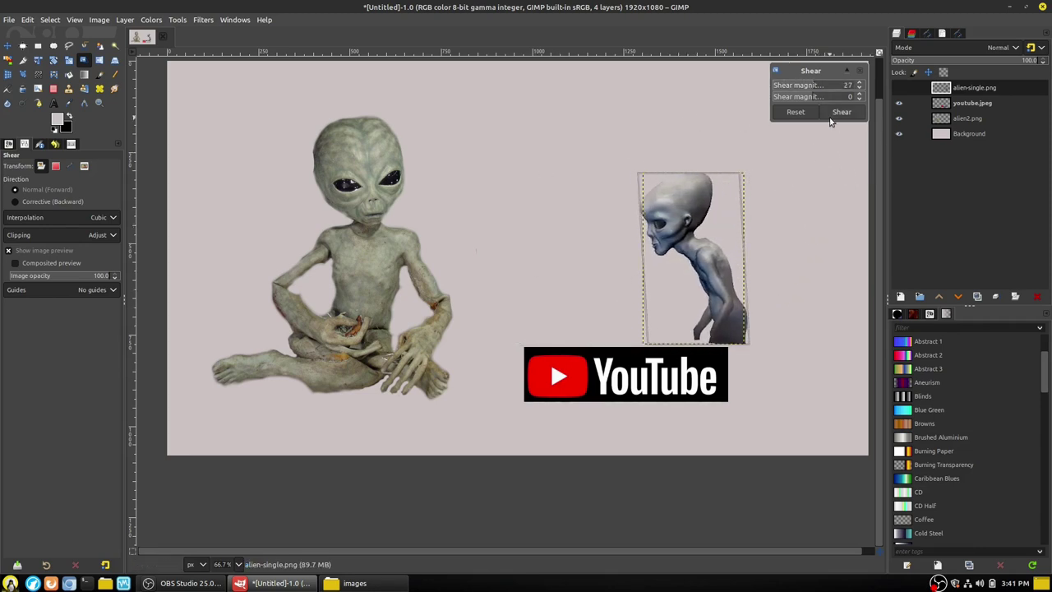
left_click(796, 112)
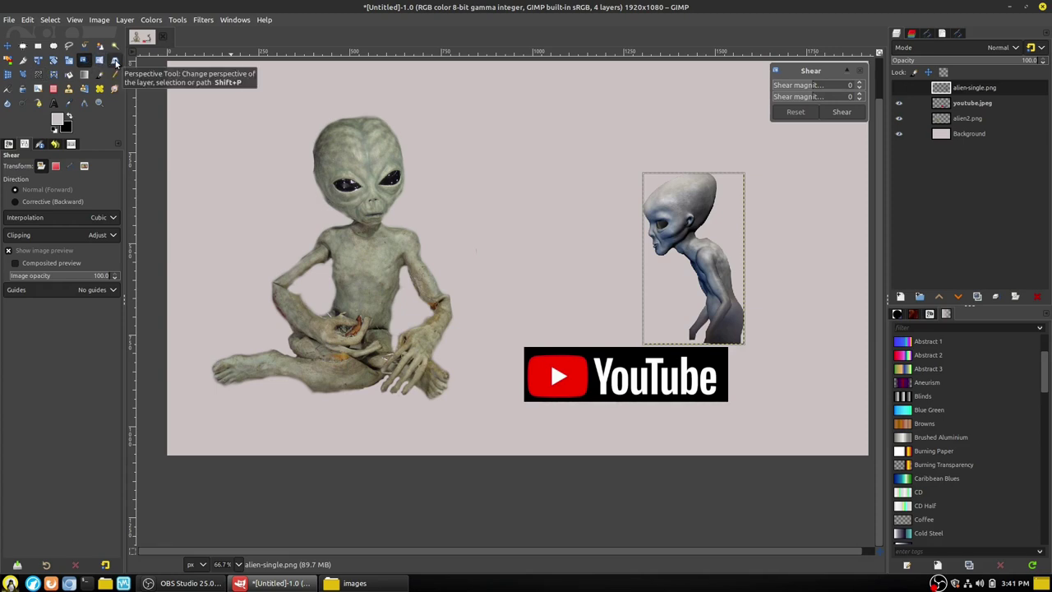
- Try the Perspective tool on the alien-single.png layer, spreading its left corners outward and pulling its right corners inward, and reset it
left_click(115, 61)
left_click(683, 206)
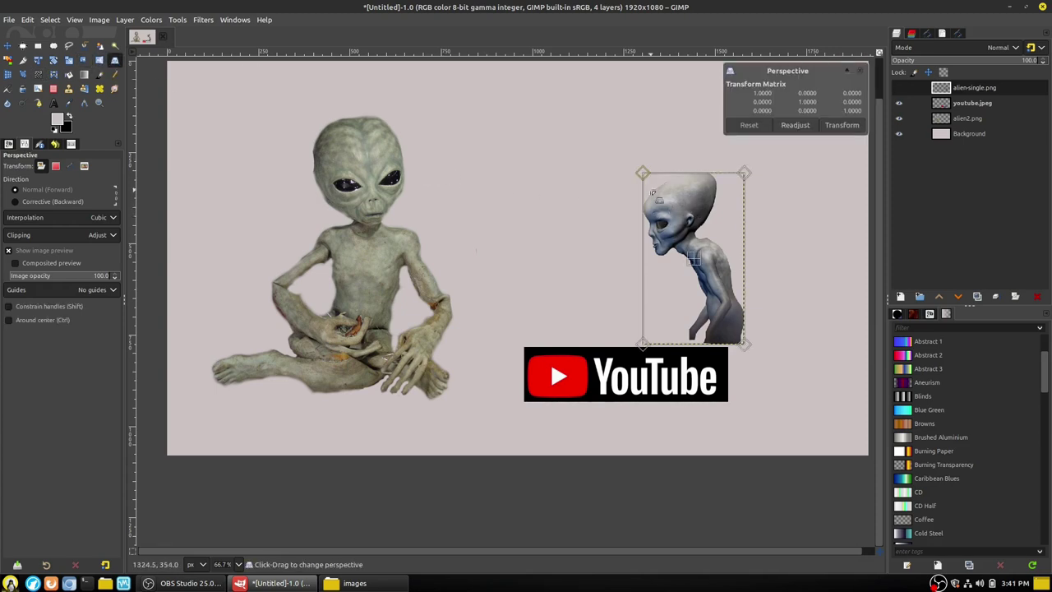
left_click_drag(642, 174, 617, 143)
left_click_drag(641, 343, 610, 375)
left_click_drag(744, 176, 699, 178)
left_click_drag(744, 344, 700, 328)
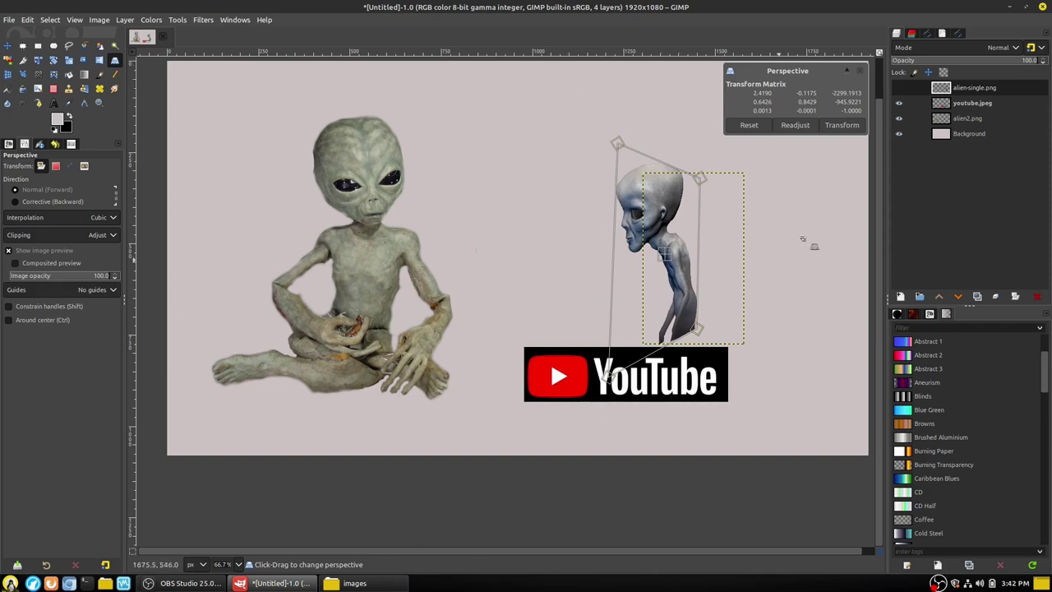
left_click(749, 125)
- Flip the alien-single.png layer horizontally back and forth with the Flip tool, ending in its original orientation
left_click(99, 60)
left_click(707, 235)
left_click(707, 235)
left_click(707, 235)
left_click(707, 235)
left_click(707, 235)
left_click(707, 235)
left_click(707, 236)
left_click(707, 235)
left_click(707, 235)
left_click(707, 235)
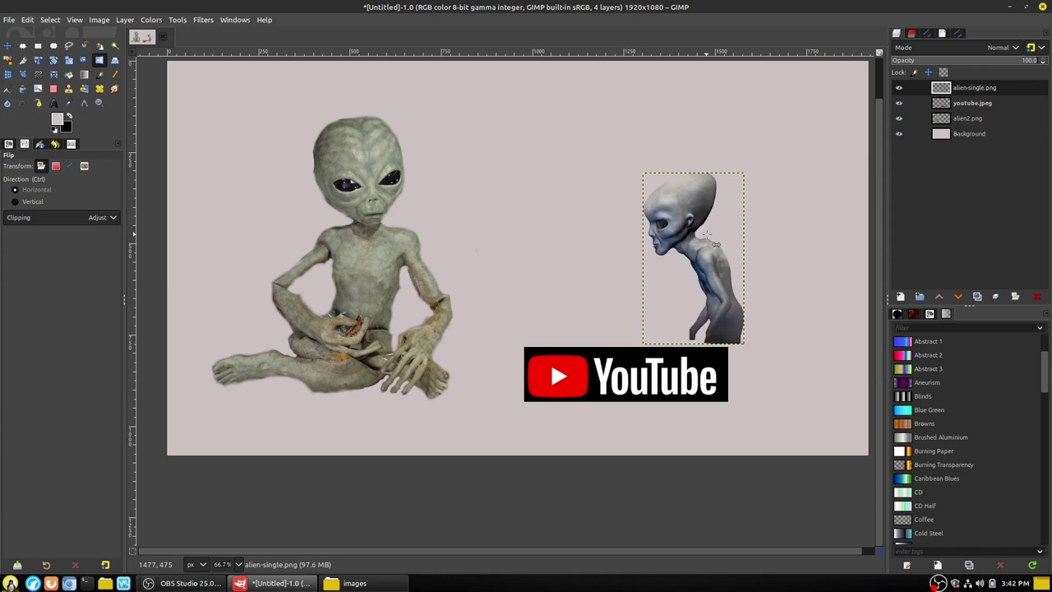
- Try 3D Transform on the alien2.png layer with angles of about X -143, Y 13 and Z -111, and reset it
left_click(9, 75)
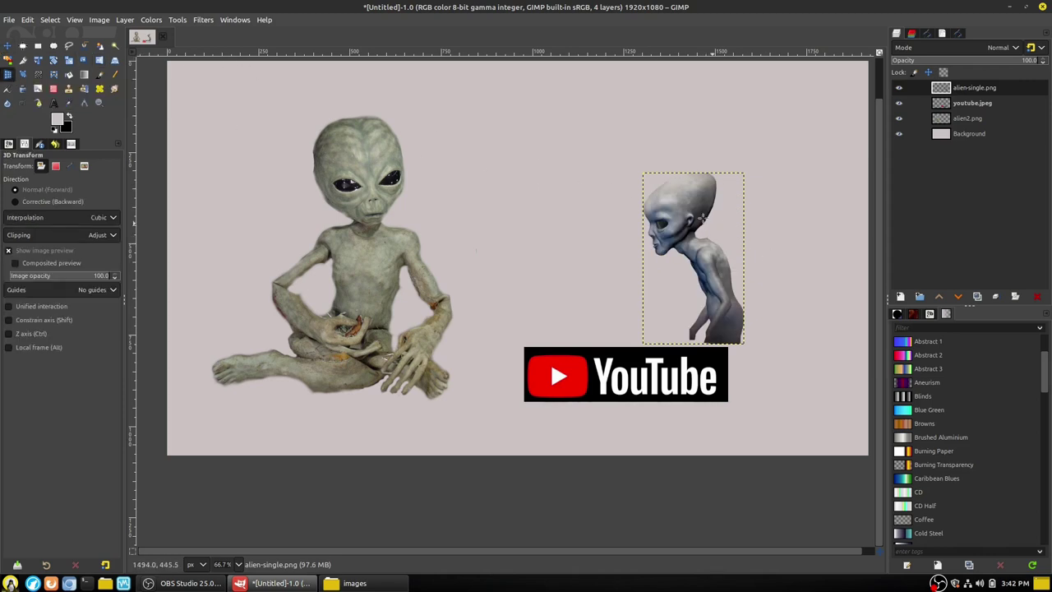
left_click(968, 120)
left_click(337, 209)
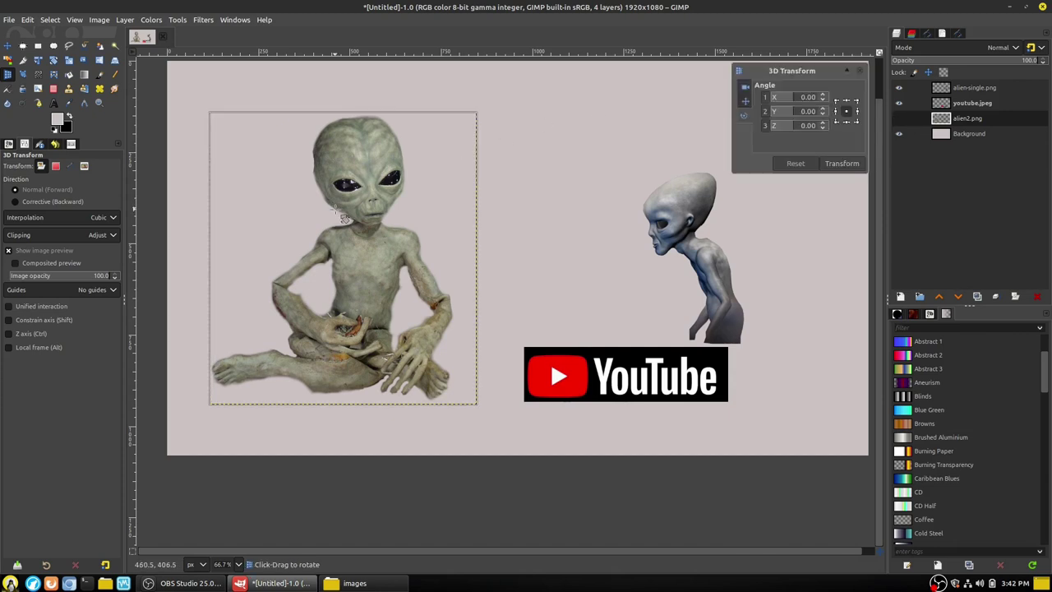
left_click_drag(435, 136, 599, 82)
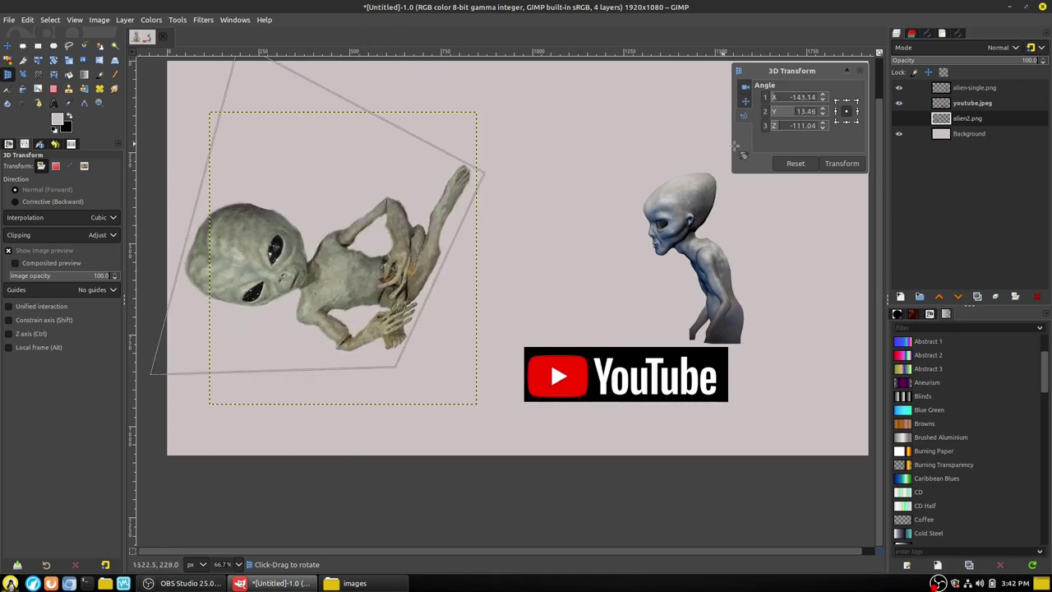
left_click(794, 164)
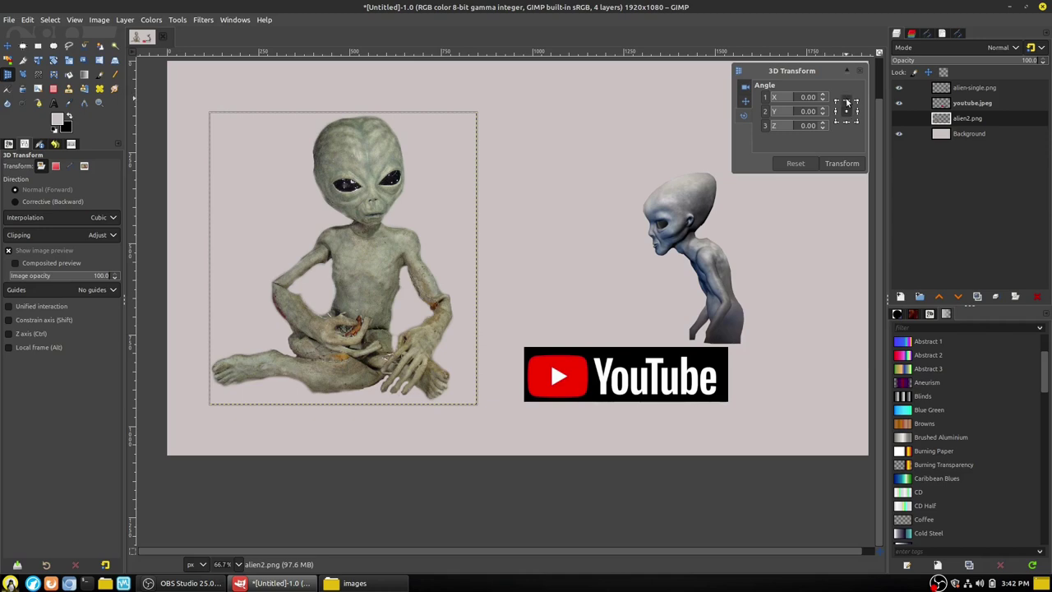
- Try 3D Transform angles of about X 22, Y 31 and Z 66 on the alien2.png layer, and reset the rotation
left_click_drag(391, 171, 345, 115)
left_click_drag(402, 233, 397, 106)
mouse_move(404, 228)
left_mouse_down()
mouse_move(386, 215)
mouse_move(370, 225)
mouse_move(395, 247)
left_mouse_up()
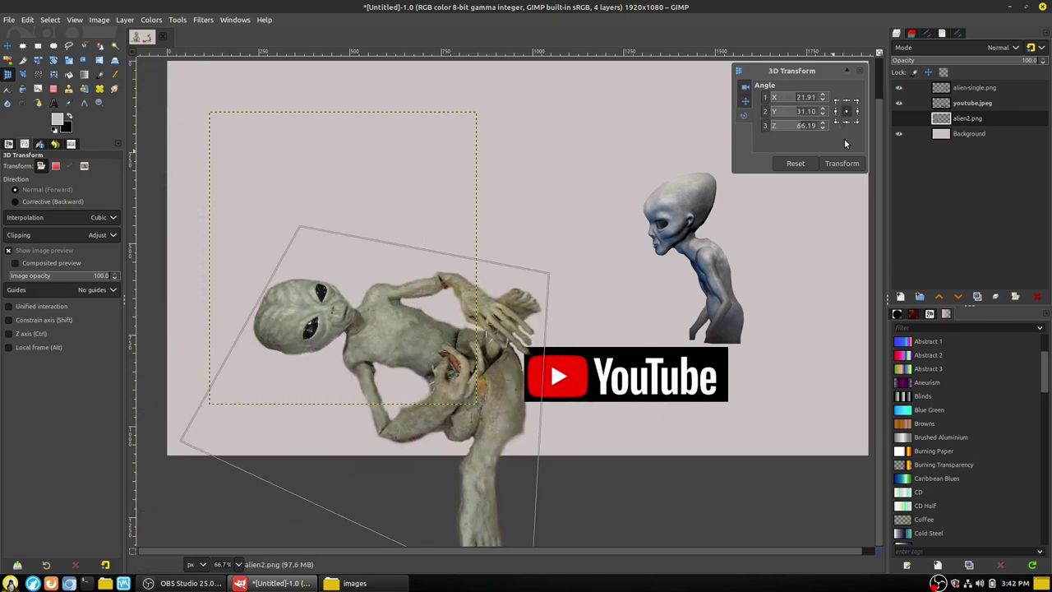
left_click(796, 163)
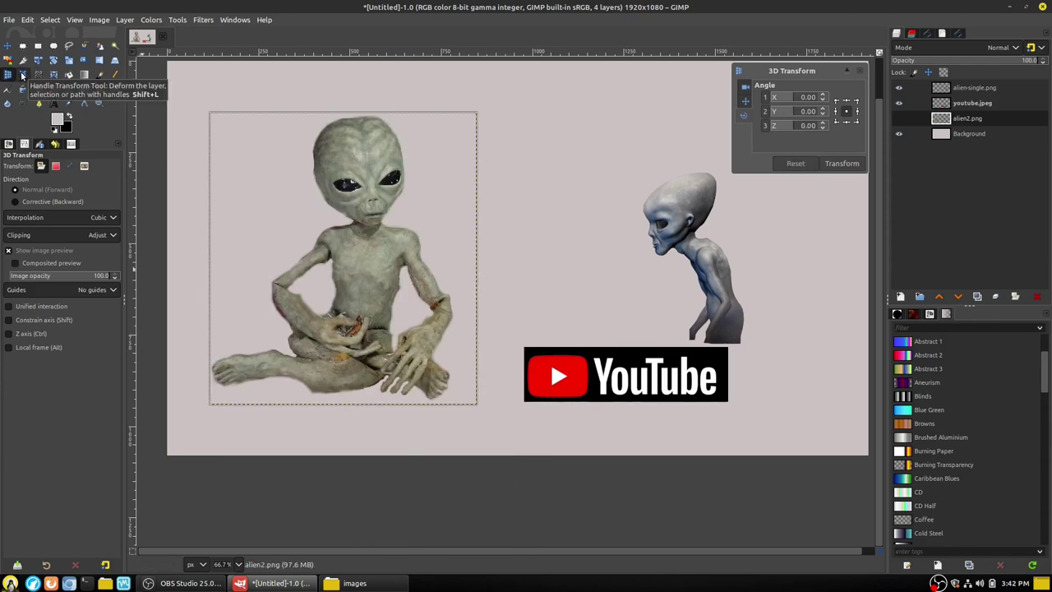
- Try slightly enlarging and rotating the alien2.png layer by its handles with Handle Transform, and reset the transformation
left_click(22, 75)
left_click(340, 170)
mouse_move(353, 162)
left_mouse_down()
mouse_move(355, 132)
mouse_move(348, 145)
mouse_move(362, 157)
mouse_move(353, 141)
mouse_move(337, 174)
mouse_move(342, 162)
mouse_move(374, 167)
mouse_move(339, 177)
mouse_move(332, 158)
mouse_move(335, 217)
mouse_move(380, 152)
mouse_move(346, 167)
mouse_move(355, 161)
left_mouse_up()
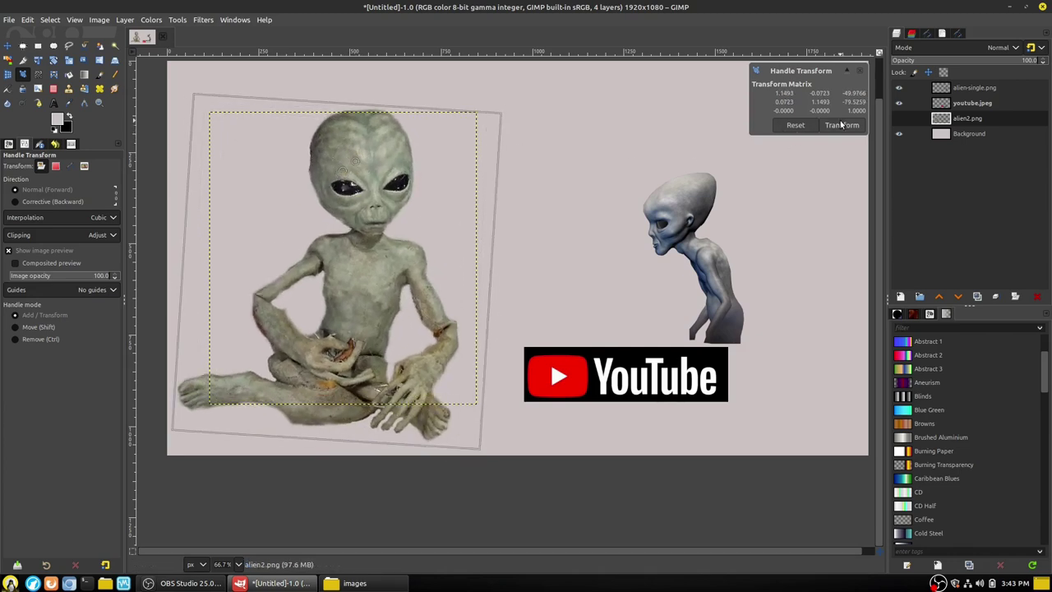
left_click(795, 125)
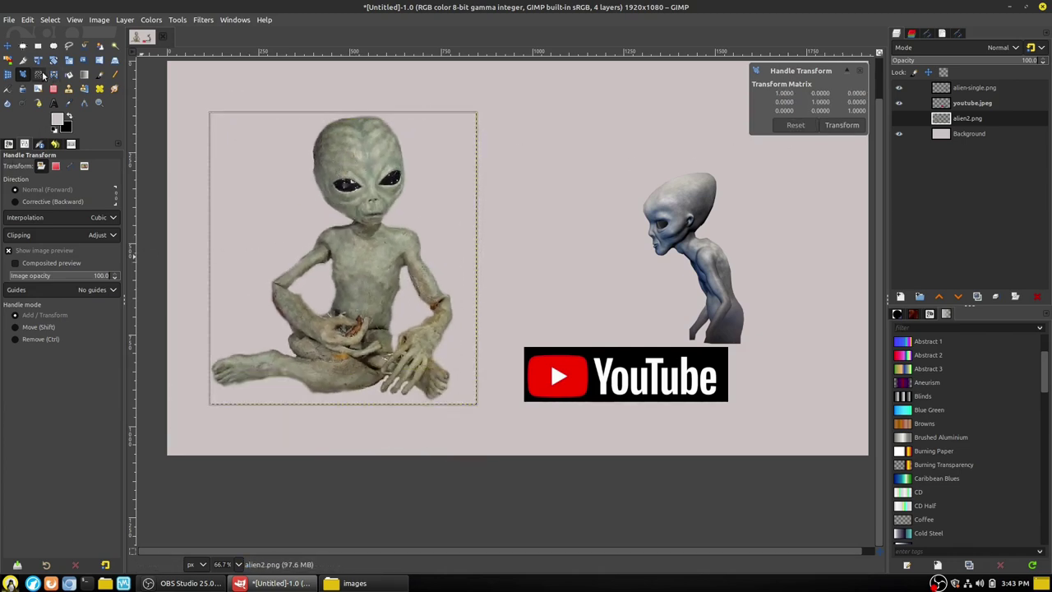
- Try distorting the seated alien's face and body with Warp Transform at size 40, and undo all the warp strokes
left_click(53, 75)
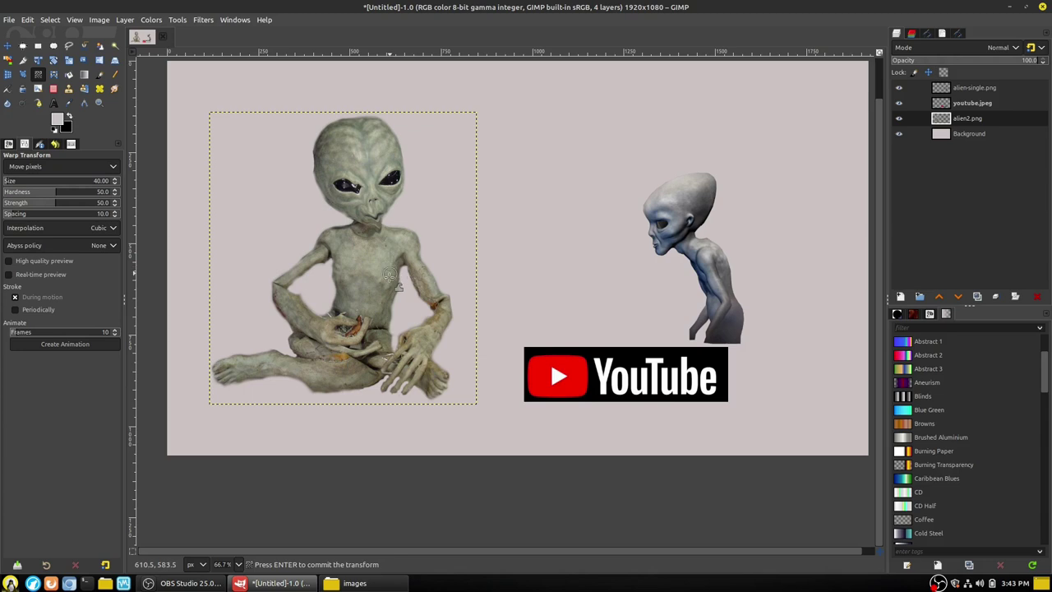
mouse_move(346, 187)
left_mouse_down()
mouse_move(386, 176)
mouse_move(345, 214)
mouse_move(421, 172)
left_mouse_up()
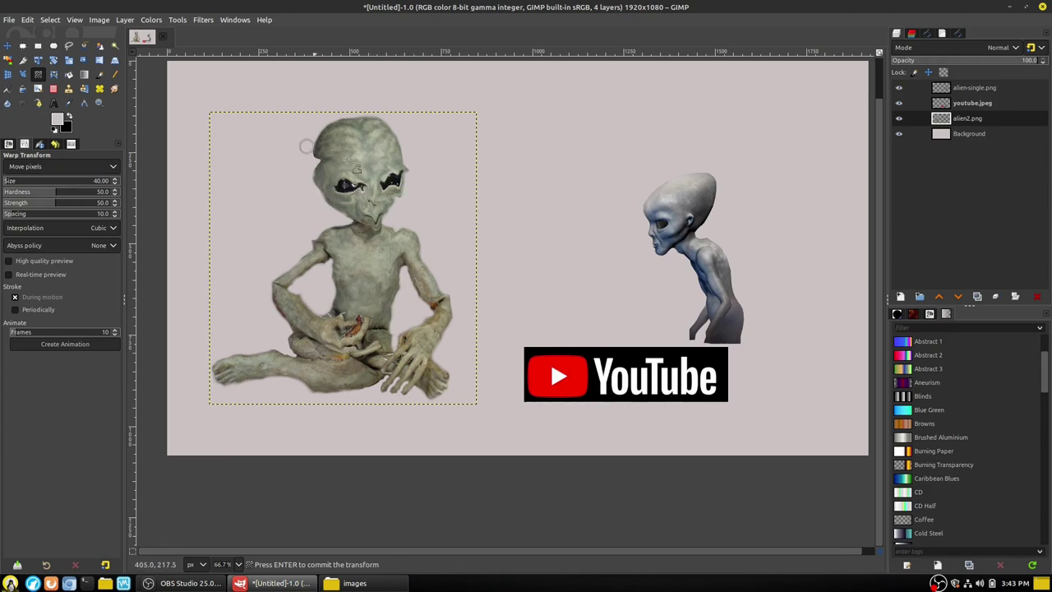
mouse_move(306, 147)
left_mouse_down()
mouse_move(375, 265)
mouse_move(357, 220)
mouse_move(380, 232)
mouse_move(363, 273)
mouse_move(372, 337)
mouse_move(354, 352)
left_mouse_up()
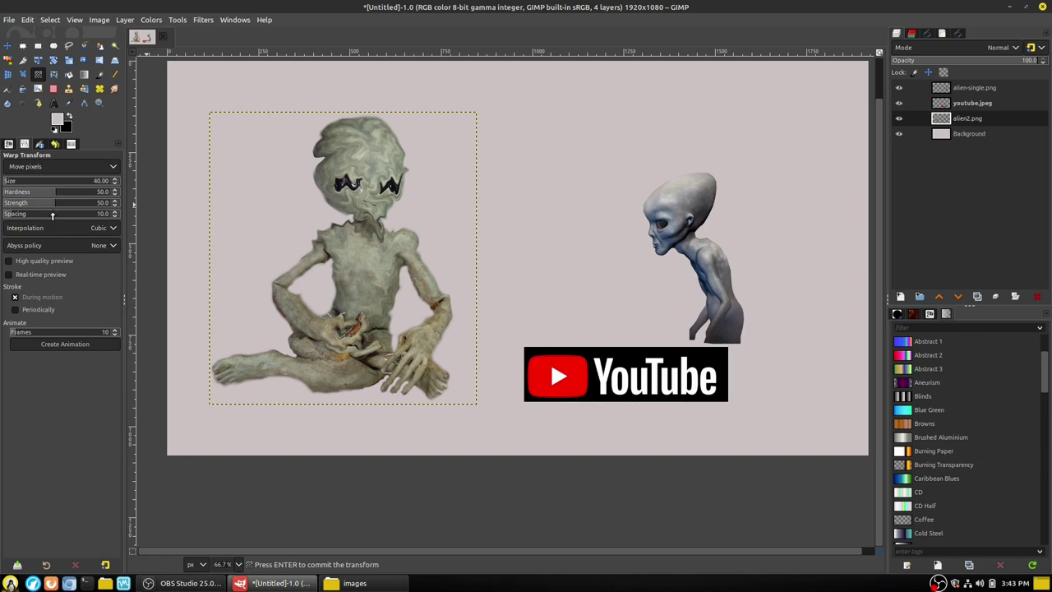
key("ctrl+z")
key("ctrl+z")
key("ctrl+z")
key("ctrl+z")
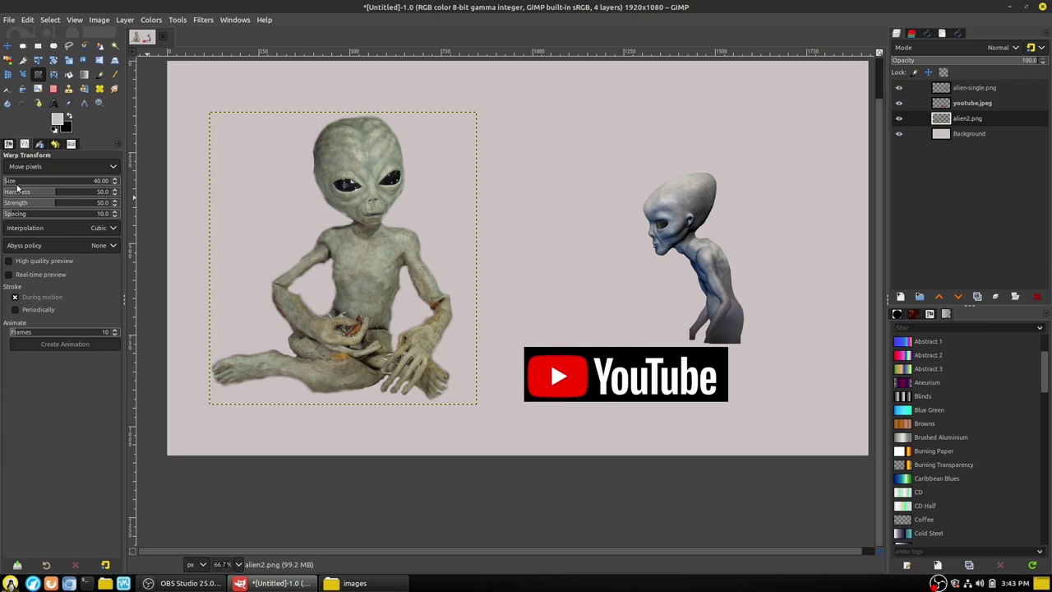
- Try warping the whole seated alien with a brush size of about 938, and reduce the size to about 42
left_click_drag(8, 181, 106, 181)
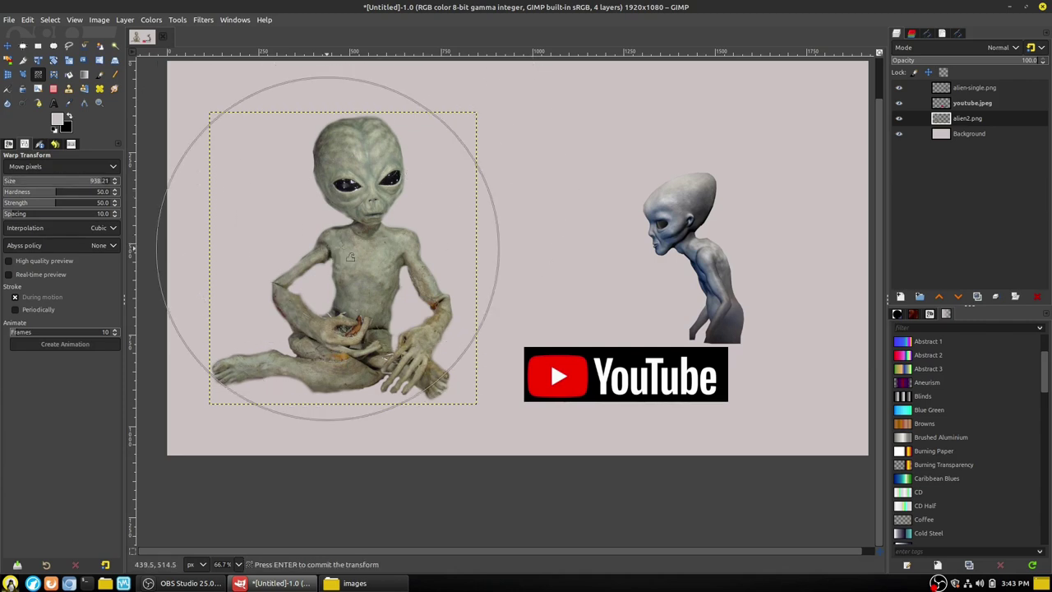
left_click_drag(337, 254, 345, 214)
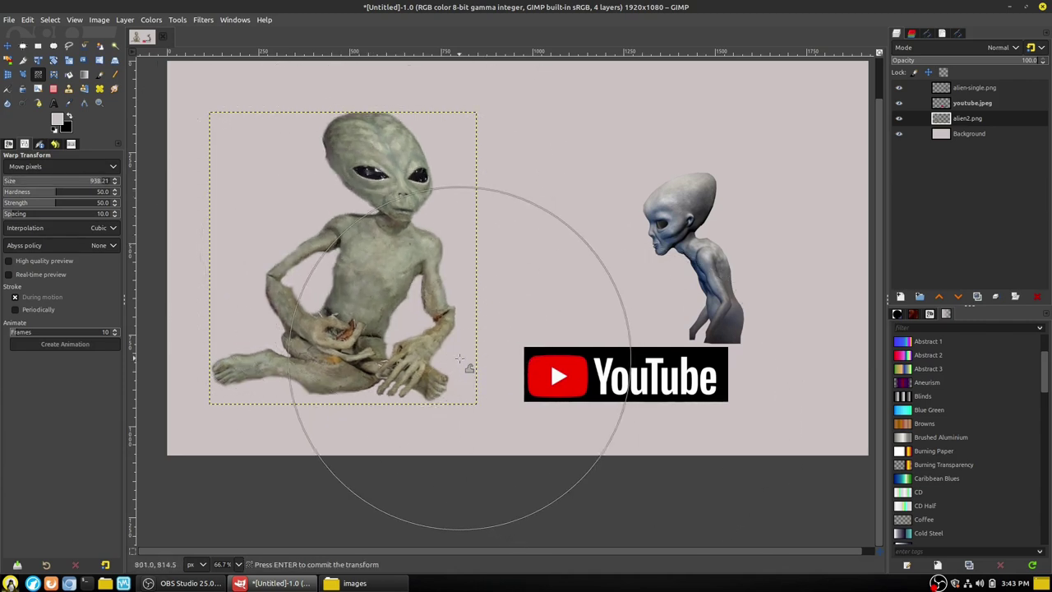
left_click_drag(71, 180, 36, 180)
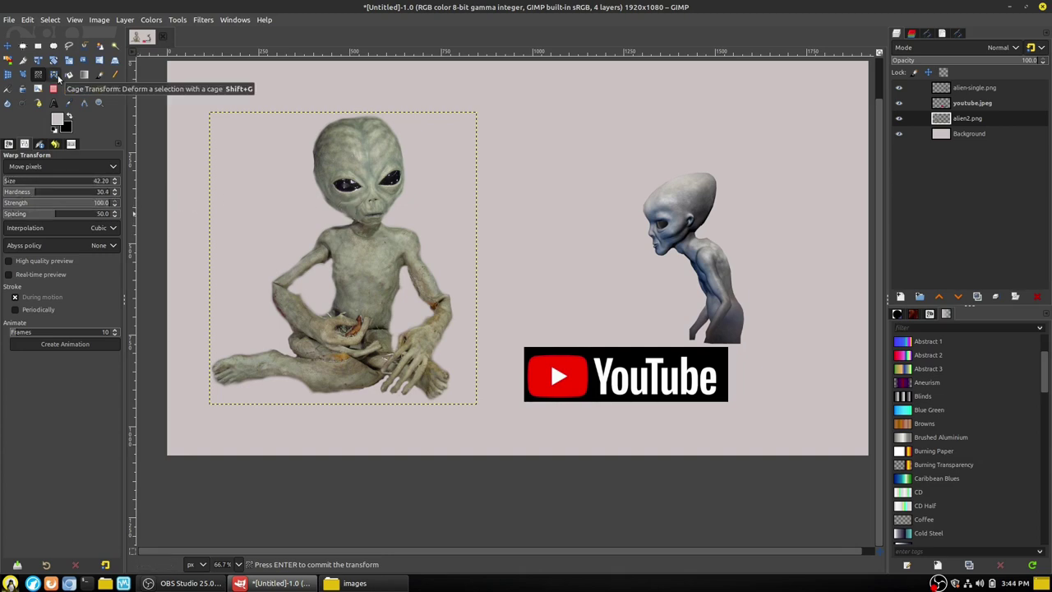
- Draw a closed Cage Transform outline around the whole seated alien on the alien2.png layer
left_click(56, 76)
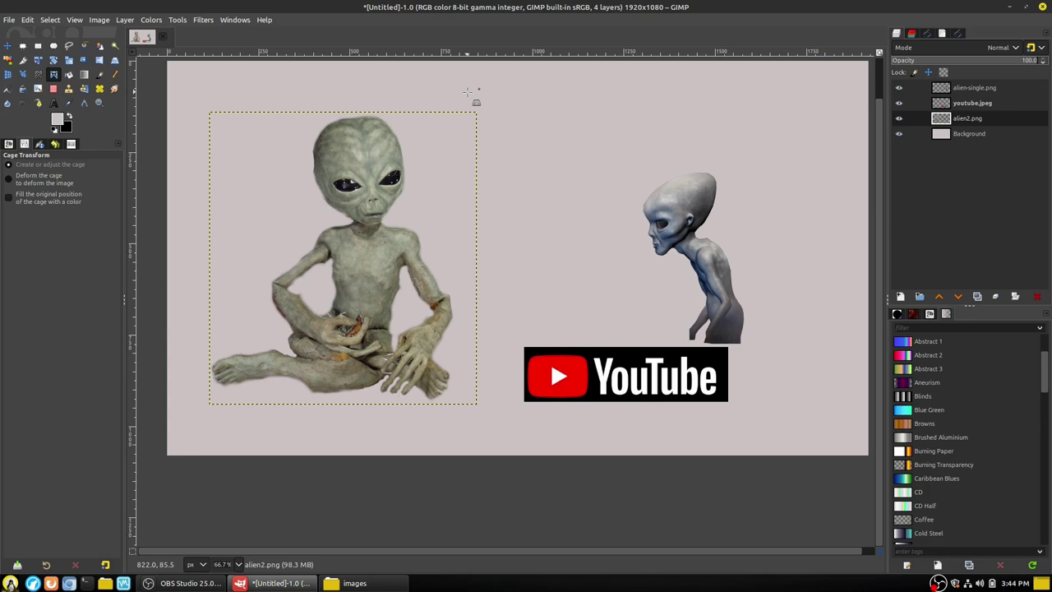
left_click(273, 221)
left_click(283, 116)
left_click(424, 98)
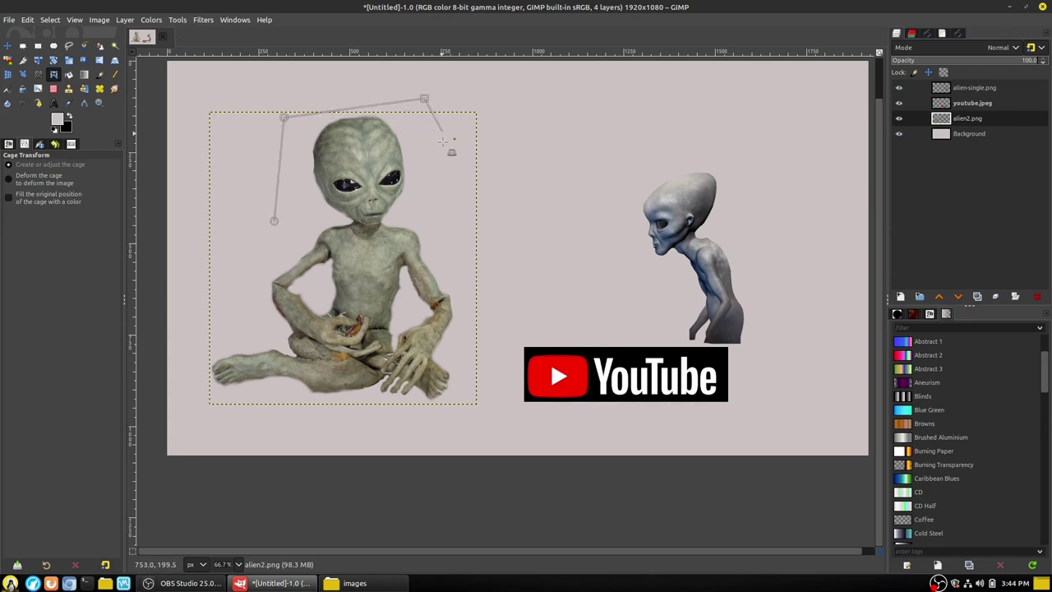
left_click(421, 203)
left_click(441, 263)
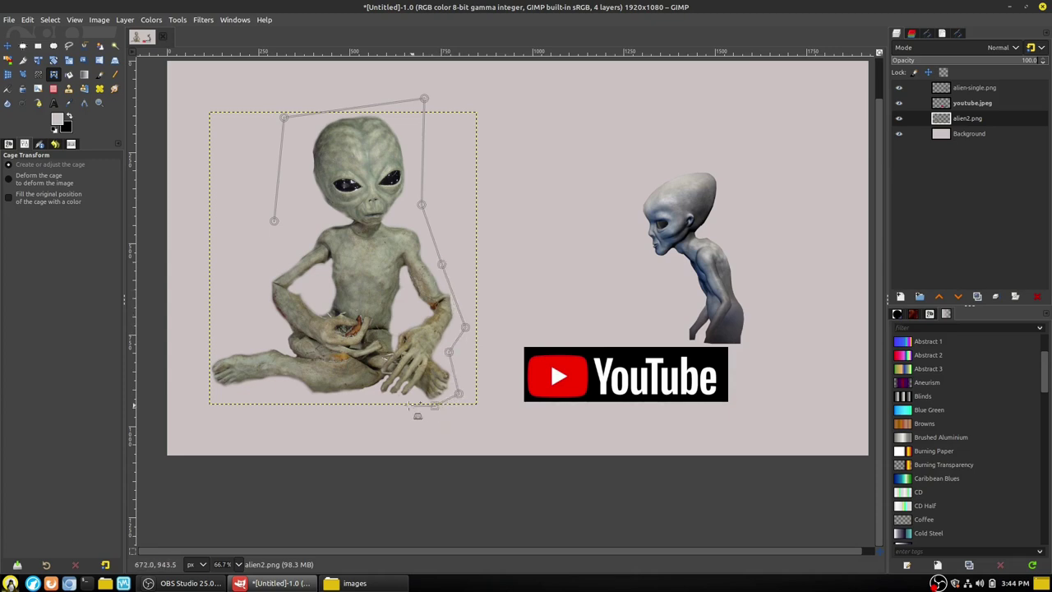
left_click(263, 386)
left_click(201, 392)
left_click(216, 347)
left_click(269, 334)
left_click(258, 284)
left_click(274, 220)
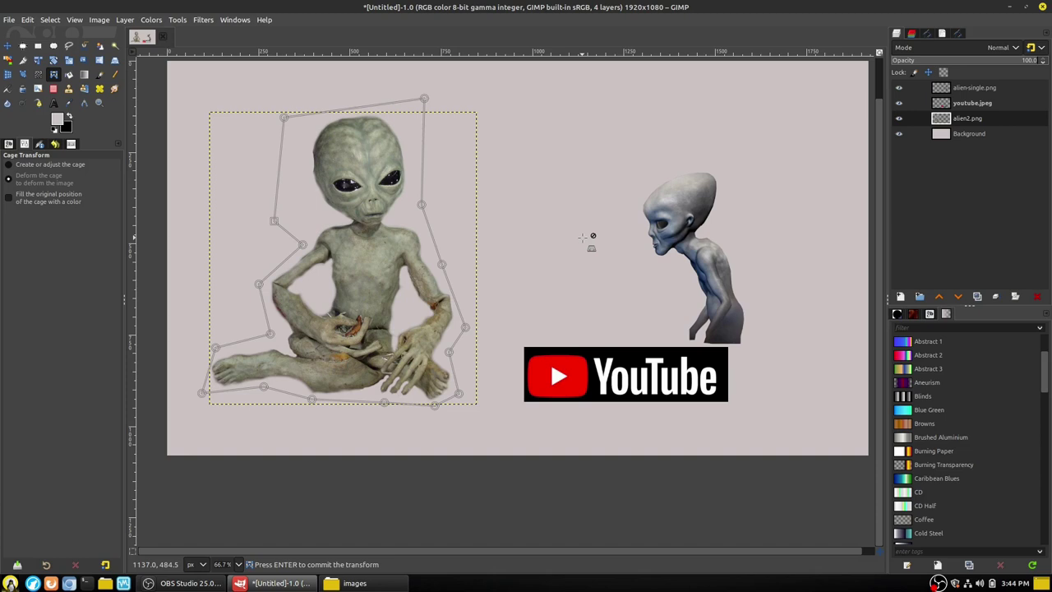
- Try stretching the seated alien toward the standing alien by moving several cage points, and cancel the cage transform
left_click_drag(424, 97, 415, 109)
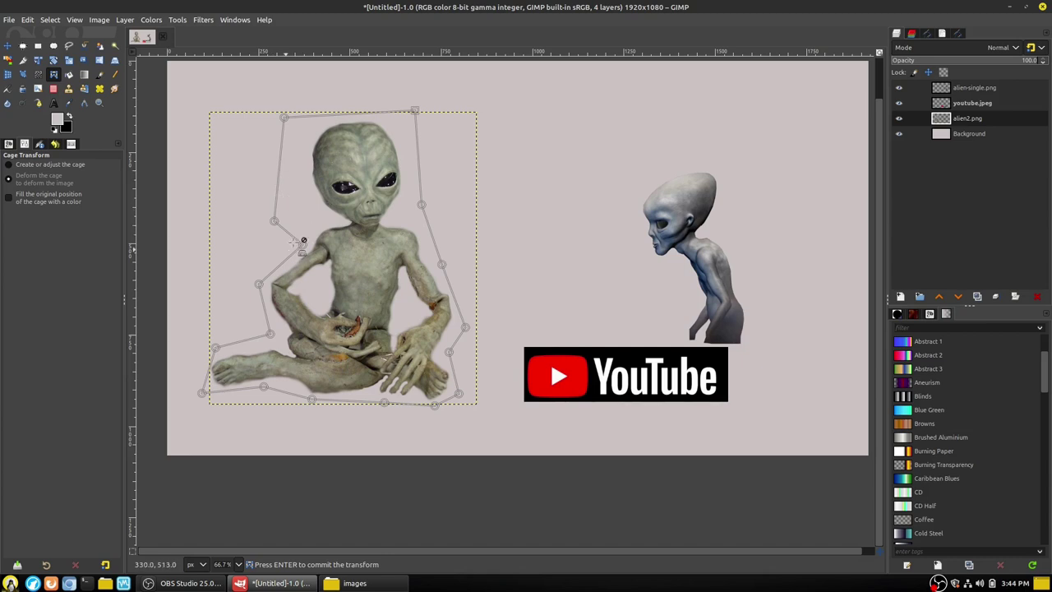
left_click_drag(303, 244, 318, 214)
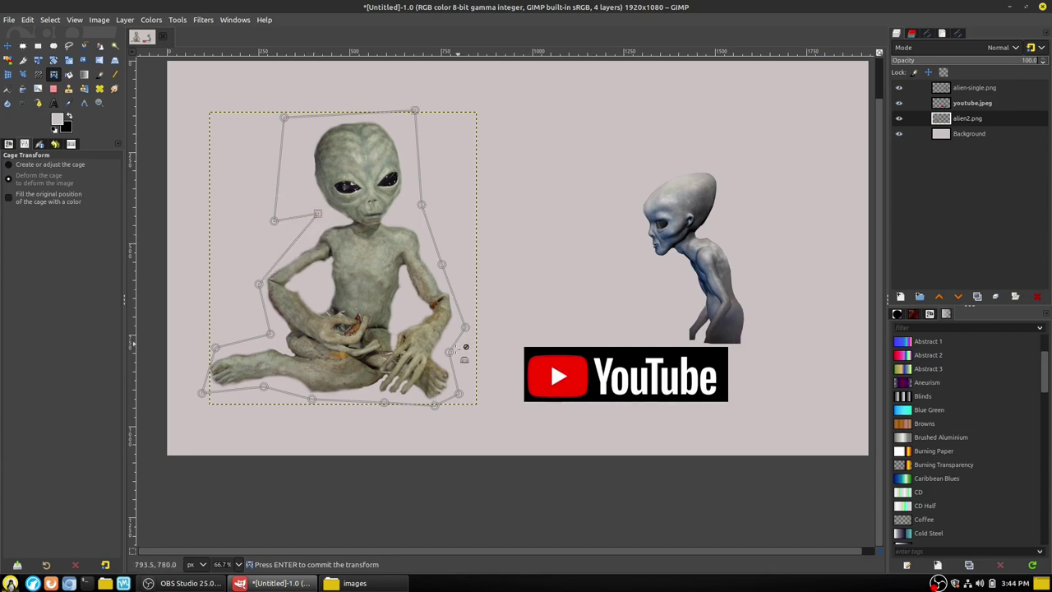
left_click_drag(450, 352, 581, 365)
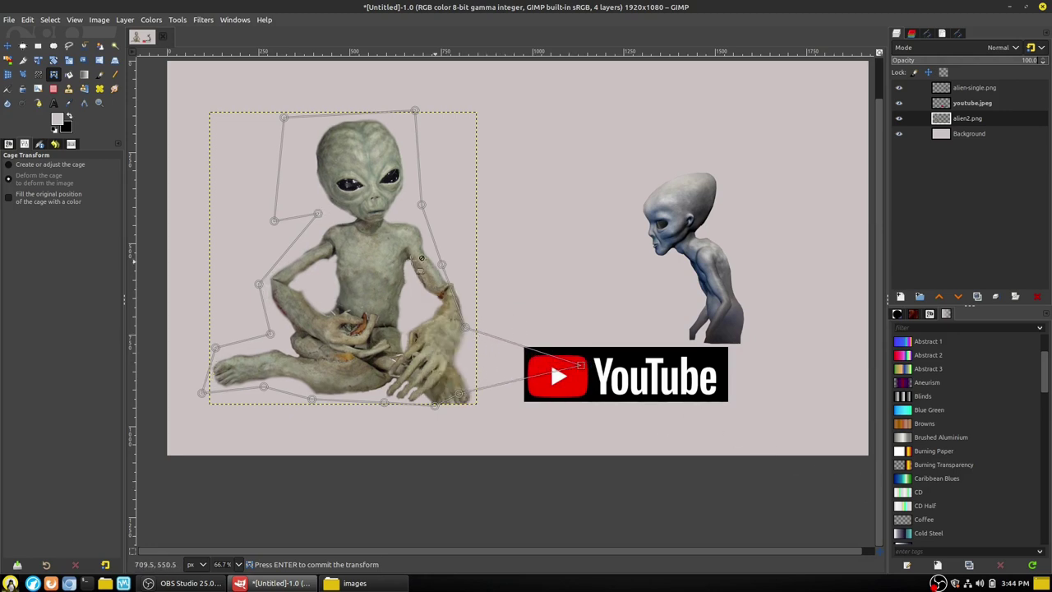
left_click_drag(422, 204, 538, 101)
left_click_drag(423, 203, 568, 129)
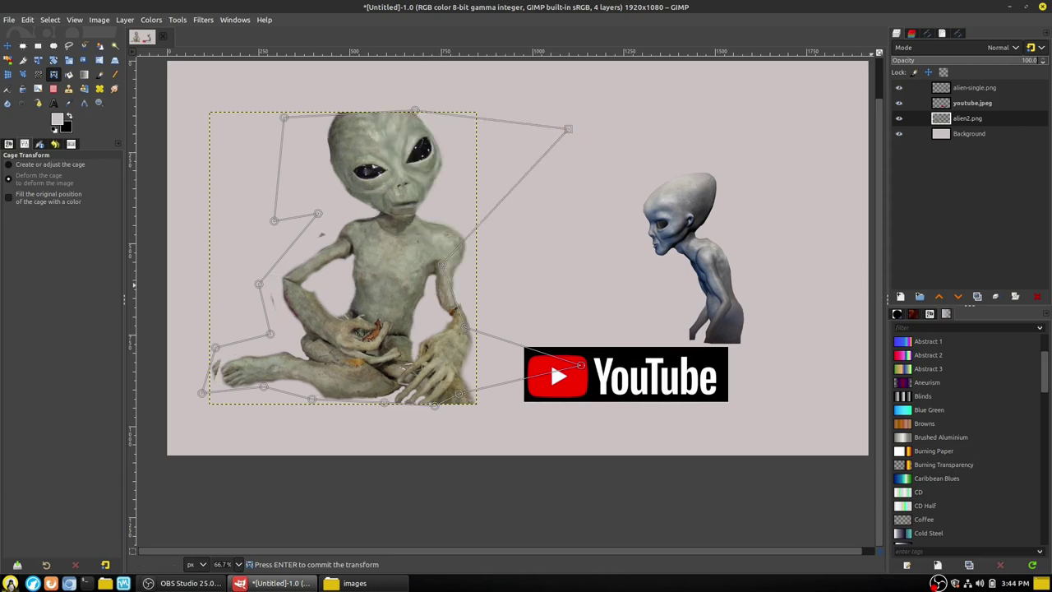
left_click_drag(444, 268, 731, 187)
left_click_drag(465, 329, 776, 289)
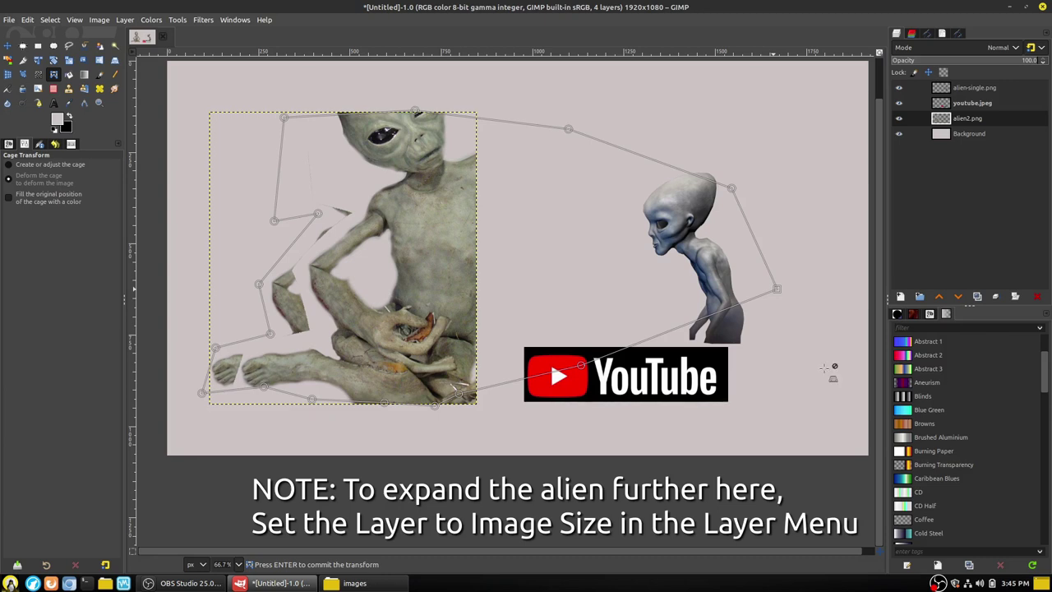
key("Escape")
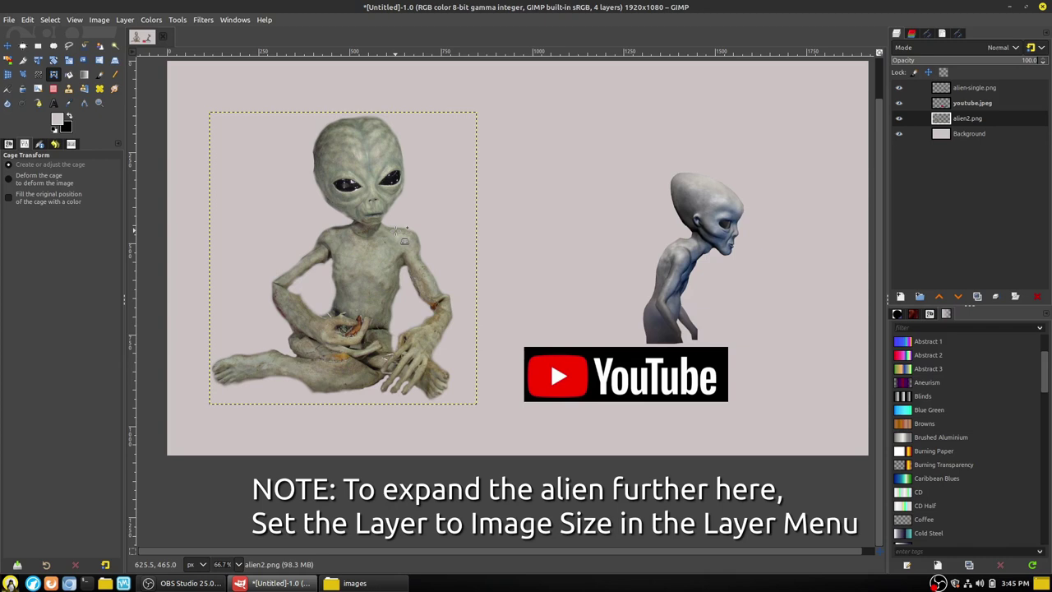
key("ctrl+z")
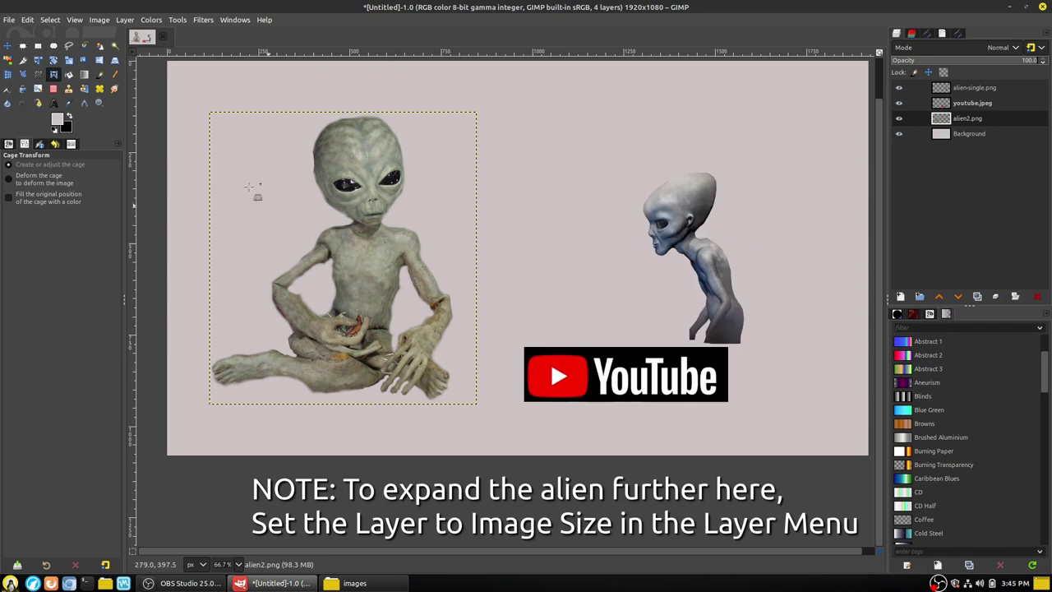
- Swap the foreground and background colours, try bucket-filling the transparent area around the seated alien with black, and undo the fill
left_click(71, 78)
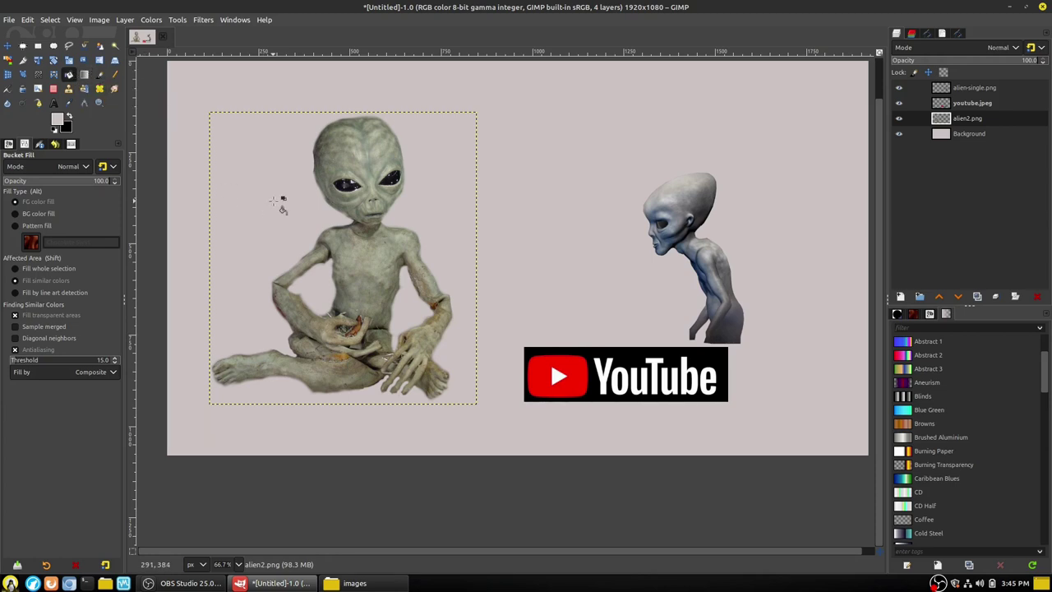
left_click(70, 116)
left_click(263, 178)
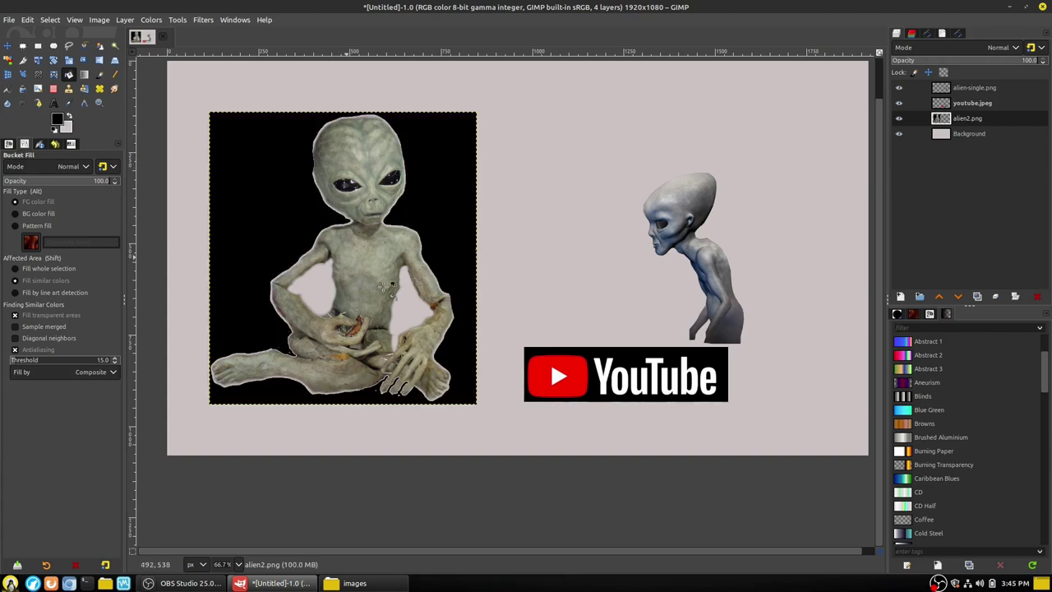
key("ctrl+z")
- Try a linear FG to Transparent gradient diagonally across the alien2.png layer, and undo it
left_click(84, 74)
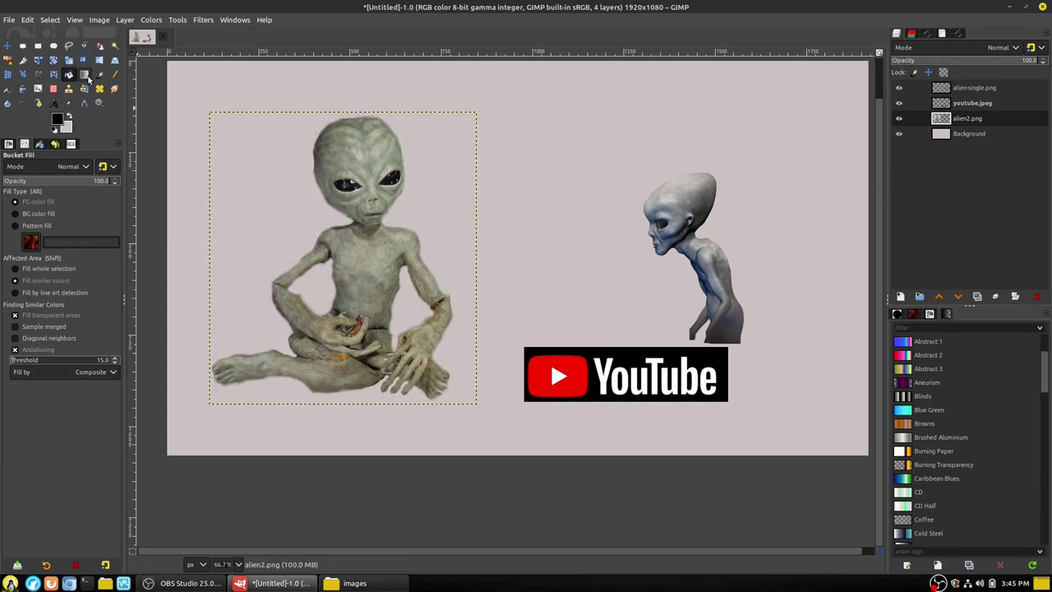
left_click_drag(230, 135, 272, 188)
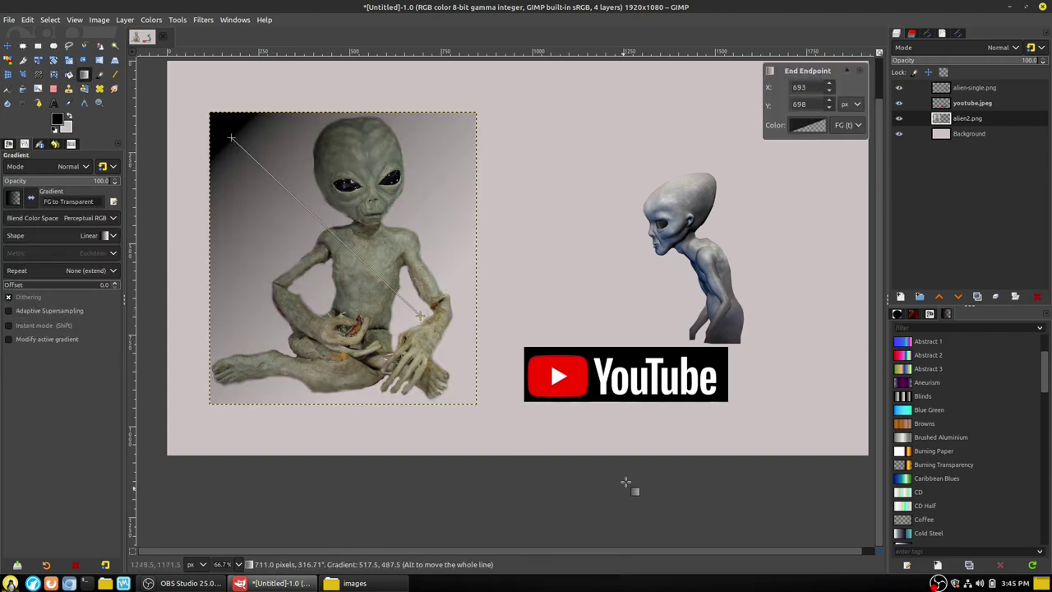
key("Return")
key("ctrl+z")
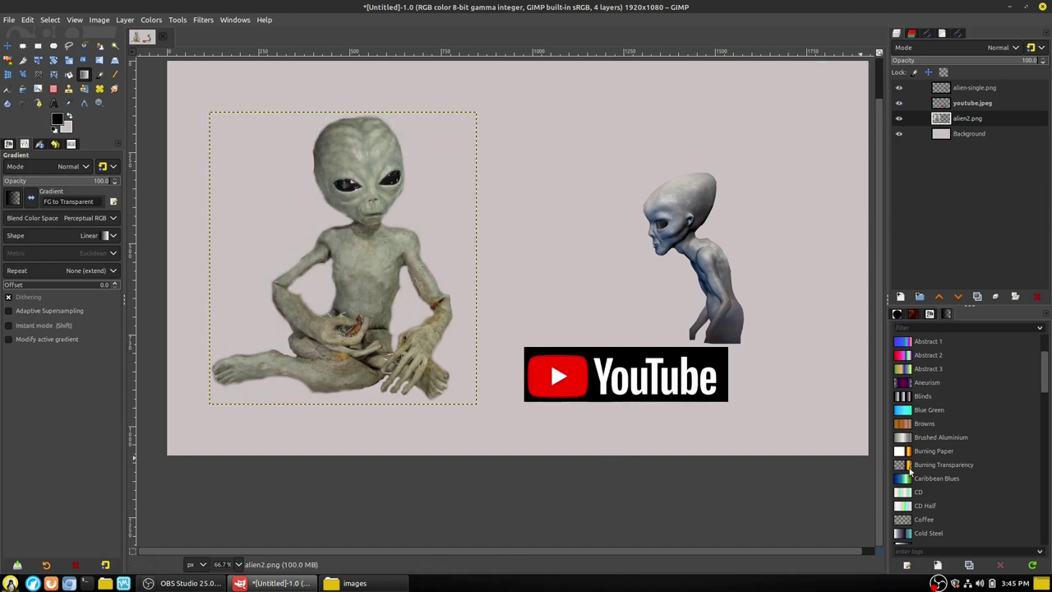
- Try a linear Abstract 1 gradient diagonally across the alien2.png layer, and undo it
left_click(897, 314)
left_click(915, 315)
left_click(948, 317)
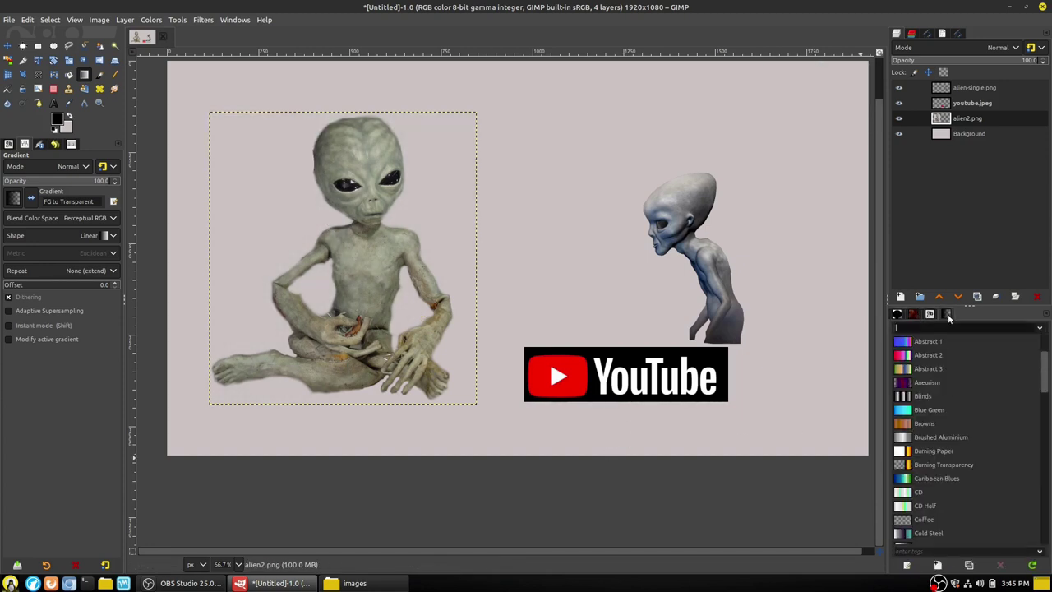
left_click(952, 344)
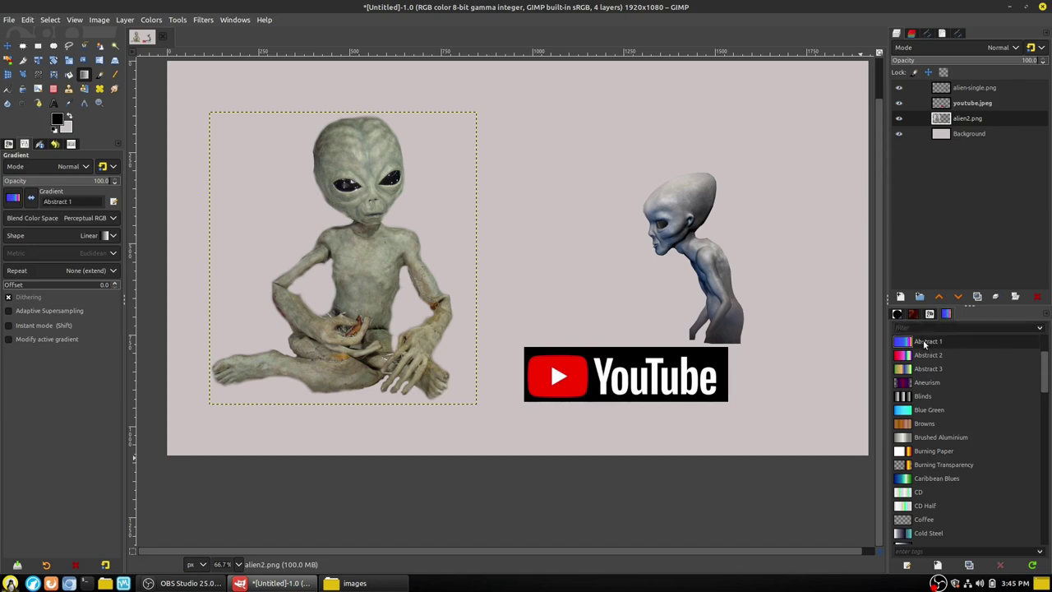
left_click_drag(270, 147, 420, 319)
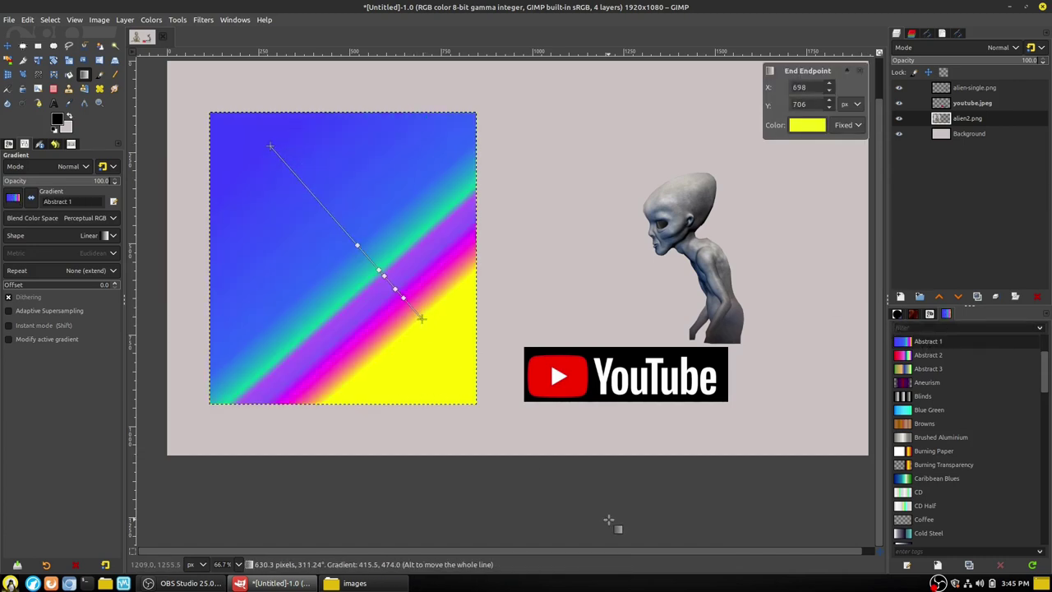
key("ctrl+z")
- Try a diagonal Blinds gradient on the alien2.png layer, undo it, and view the available gradient shapes
left_click(922, 397)
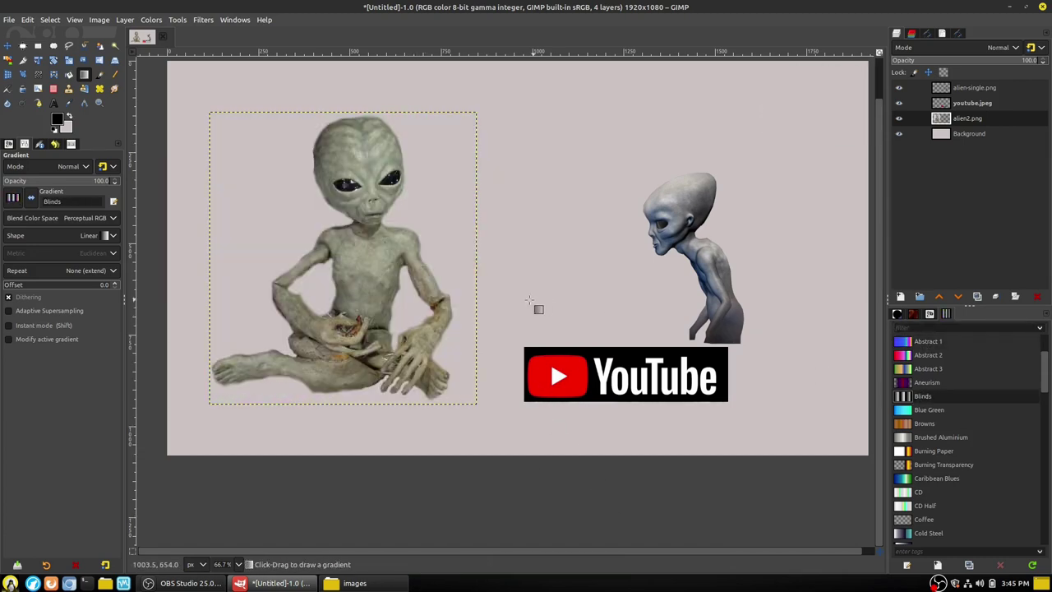
left_click_drag(282, 185, 432, 331)
key("ctrl+z")
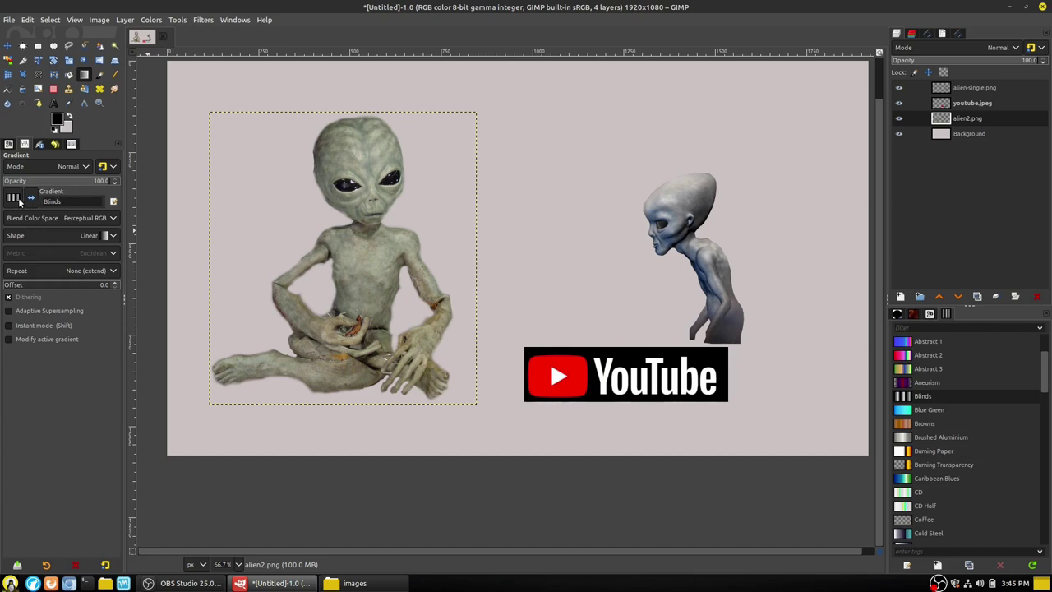
left_click(110, 235)
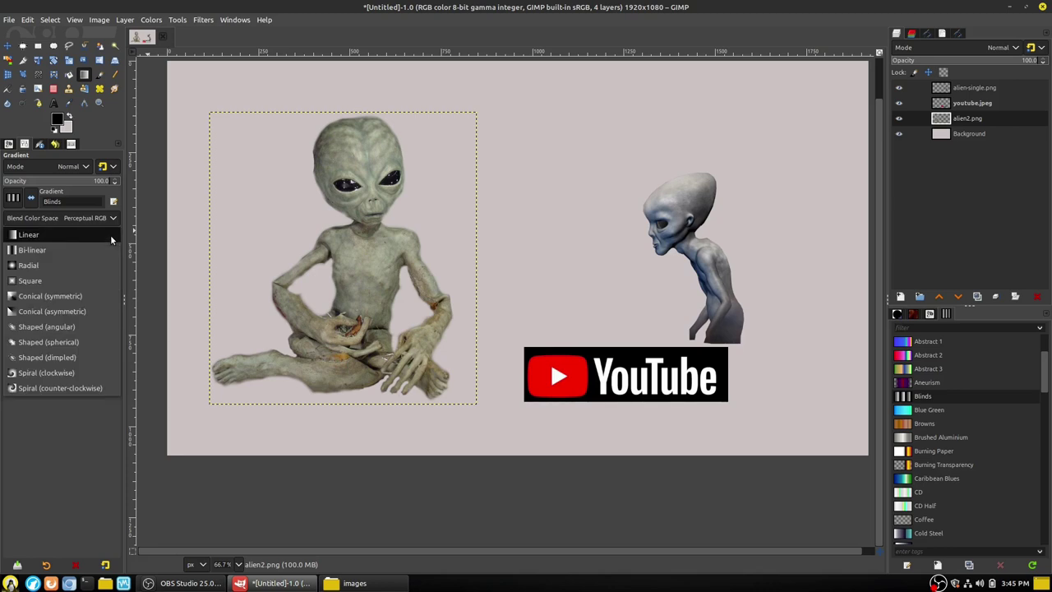
left_click(105, 453)
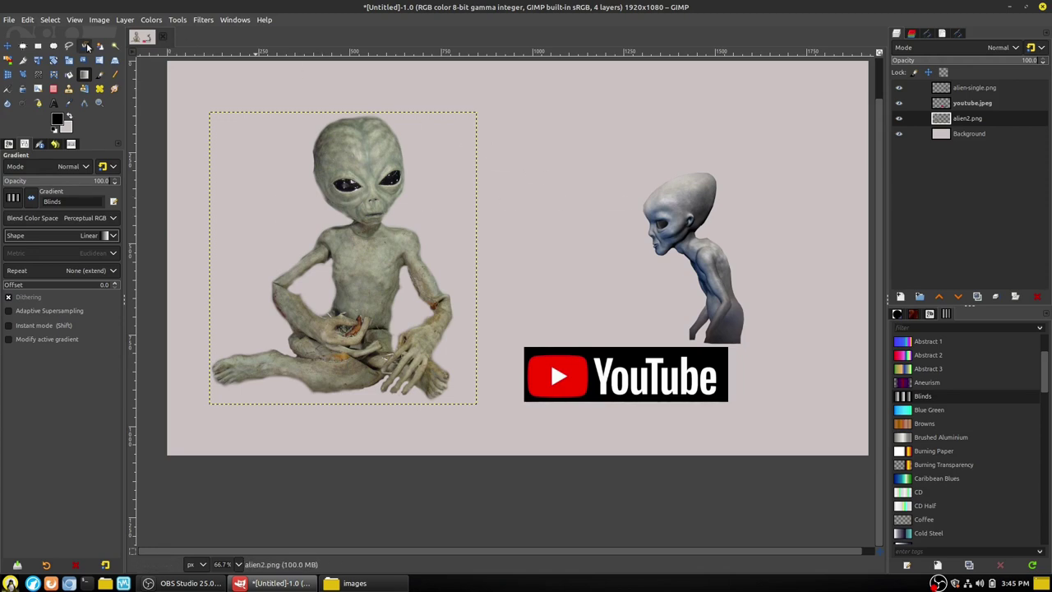
- Try a Bucket Fill with the Chocolate Swirl pattern on the alien2.png layer, and undo it
left_click(70, 74)
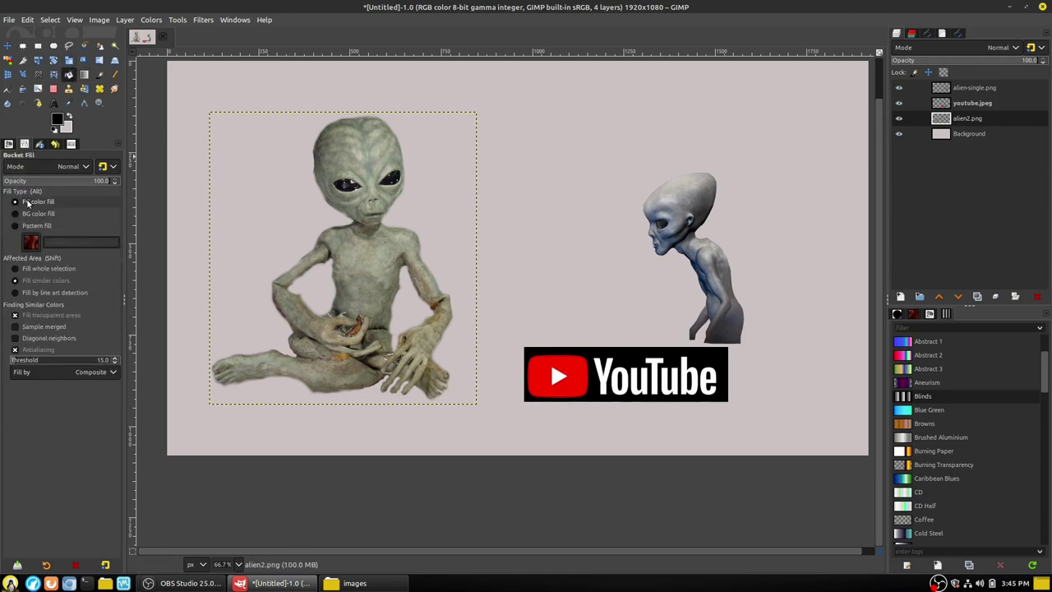
left_click(36, 225)
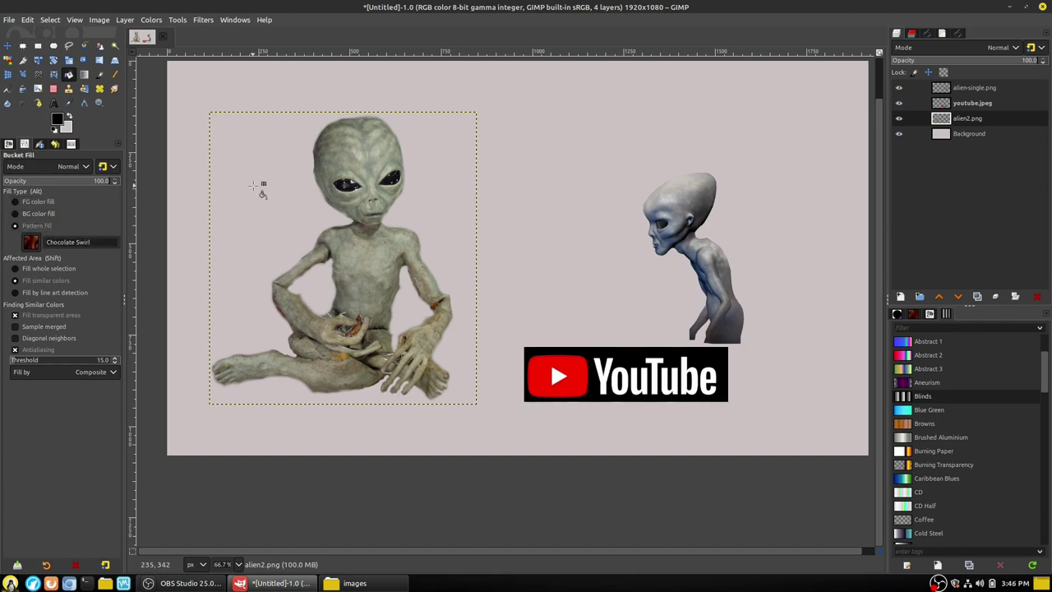
left_click(287, 318)
key("ctrl+z")
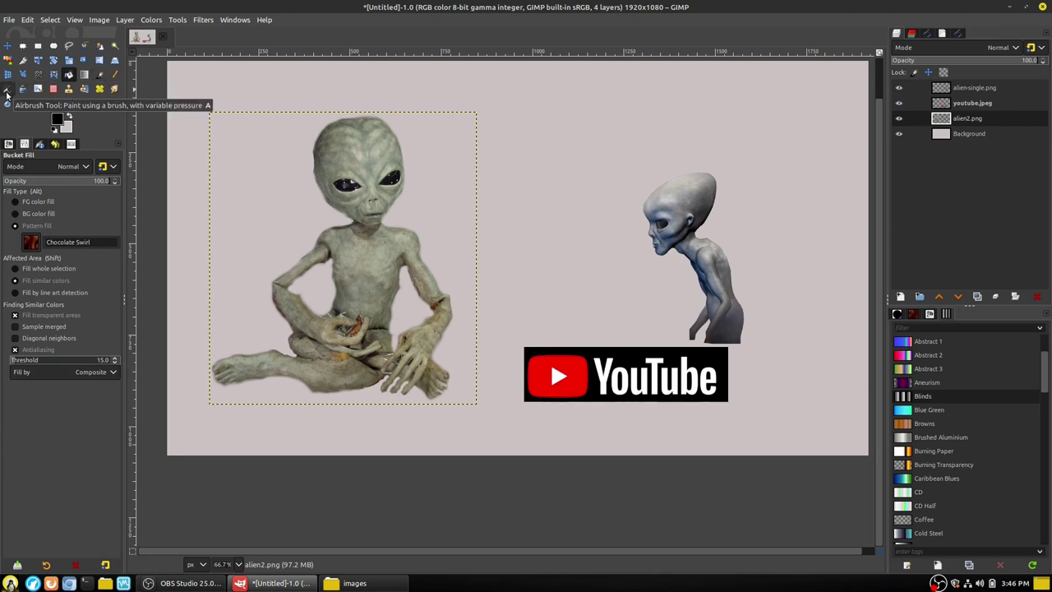
- Try a black Paintbrush stroke across the seated alien with the 2. Hardness 100 brush at size 182, and undo it
left_click(100, 74)
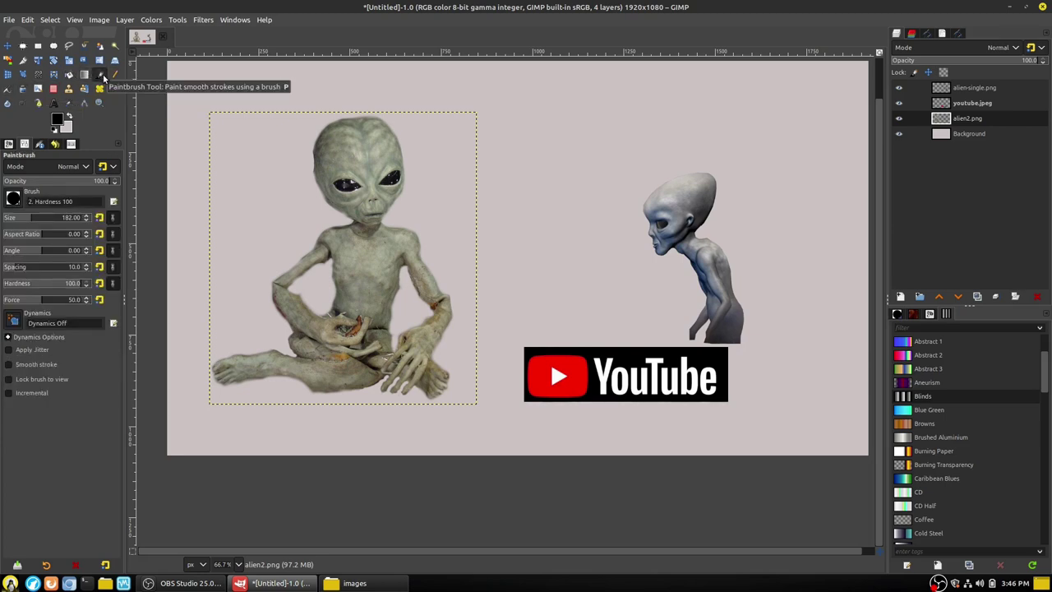
left_click(897, 314)
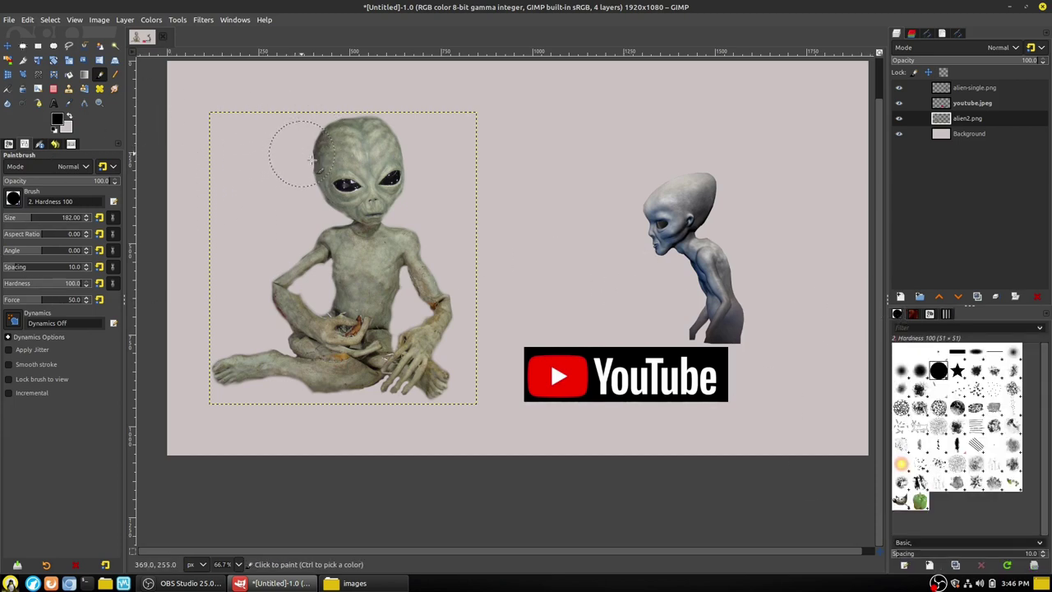
mouse_move(302, 157)
left_mouse_down()
mouse_move(367, 211)
mouse_move(430, 331)
left_mouse_up()
key("ctrl+z")
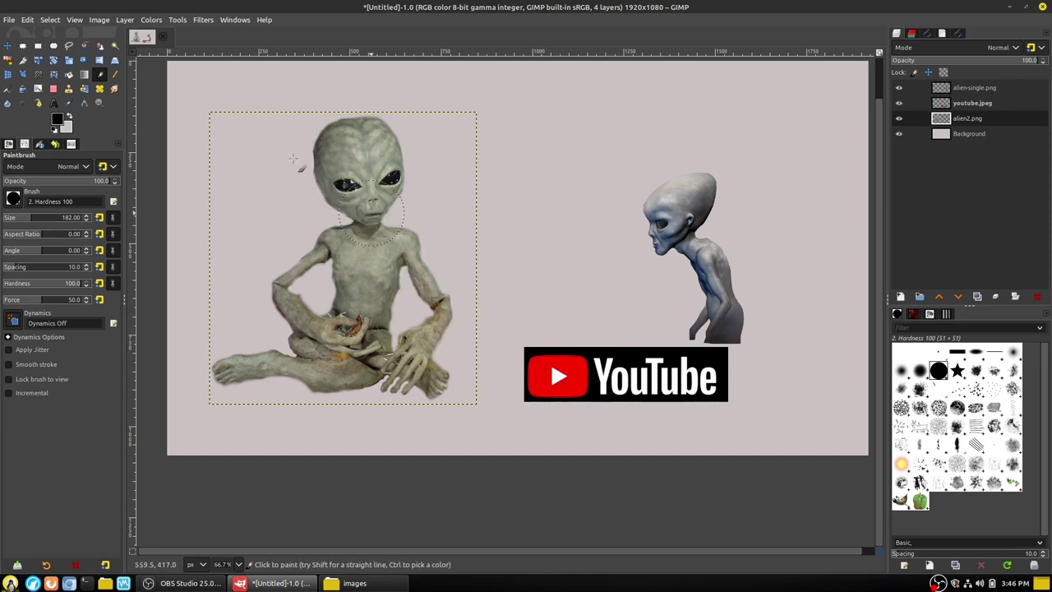
- Try a black Pencil stroke from beside the seated alien's head down to its shoulders, and undo it
left_click(114, 74)
left_click_drag(265, 153, 352, 242)
key("ctrl+z")
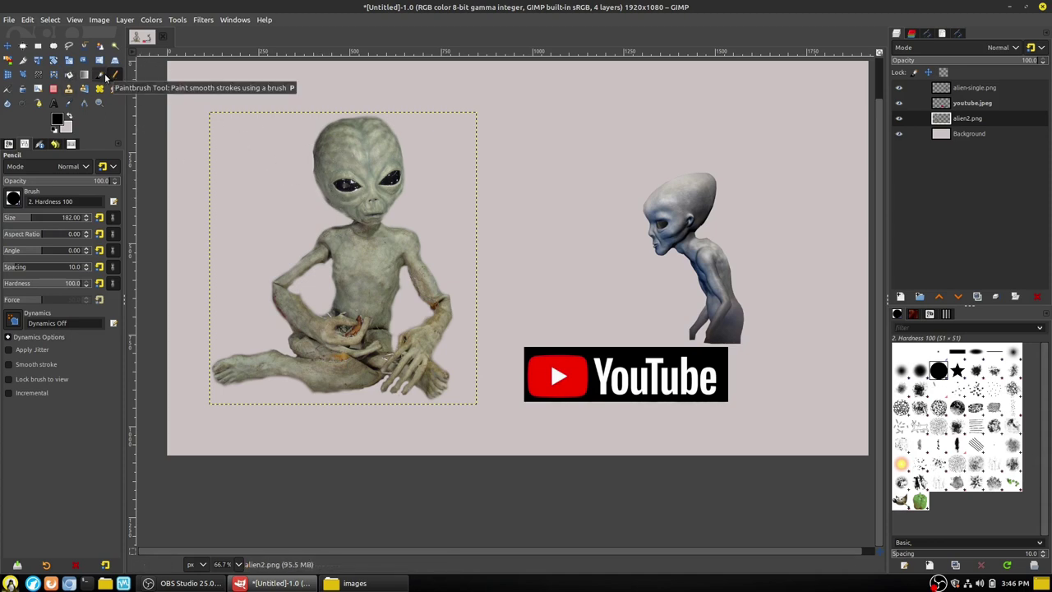
- Try black Airbrush strokes across the seated alien at rate 50 and flow 10, and undo them
left_click(8, 90)
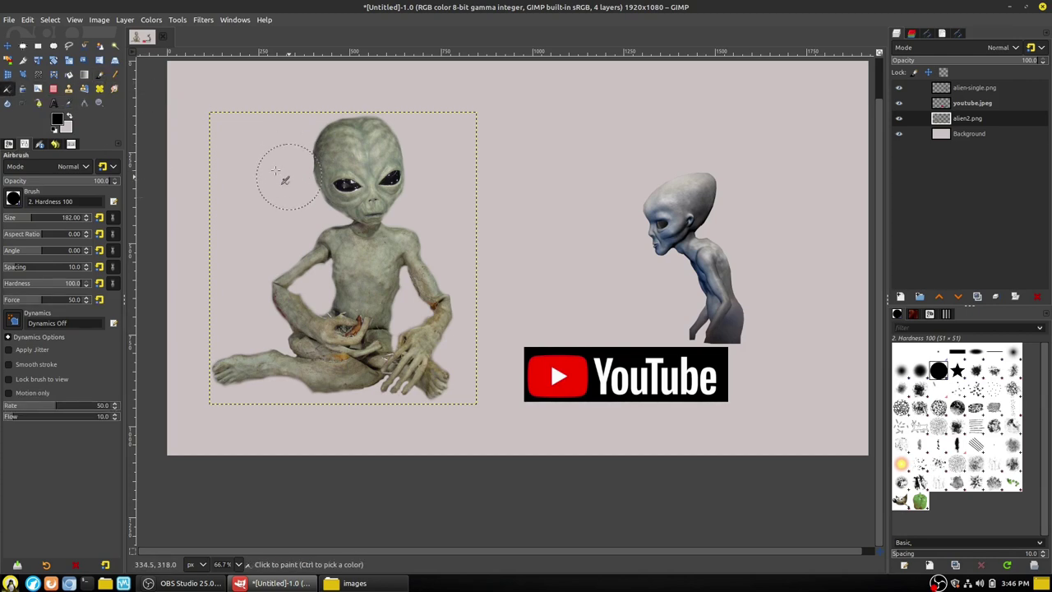
left_click_drag(288, 176, 407, 246)
mouse_move(477, 242)
left_mouse_down()
mouse_move(361, 223)
mouse_move(271, 329)
mouse_move(284, 308)
left_mouse_up()
key("ctrl+z")
key("ctrl+z")
key("ctrl+z")
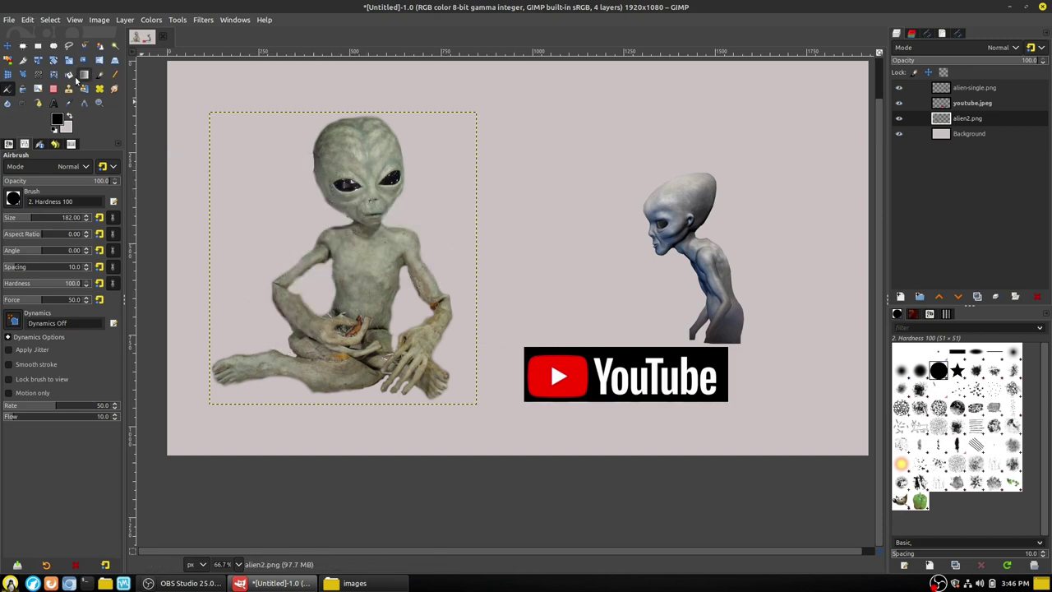
- Try a black Ink stroke across the seated alien with the round nib at size 16, and undo it
left_click(23, 88)
mouse_move(257, 197)
left_mouse_down()
mouse_move(304, 184)
mouse_move(348, 237)
mouse_move(329, 260)
mouse_move(388, 284)
mouse_move(405, 243)
left_mouse_up()
key("ctrl+z")
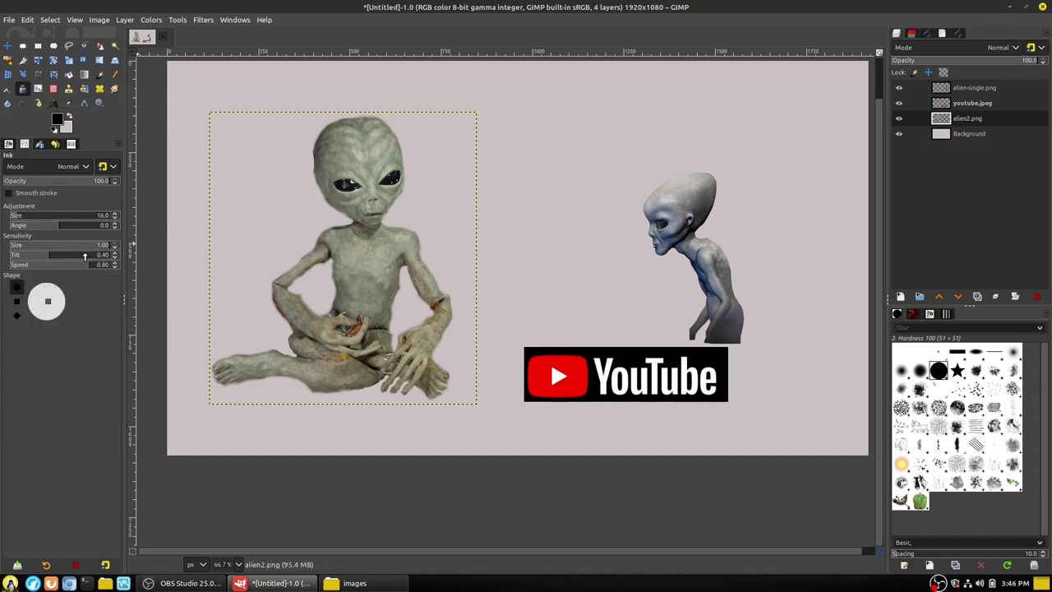
- Try an Ink stroke with the diamond nib, undo it, and compare the square, round and diamond nib shapes
left_click(16, 315)
mouse_move(254, 205)
left_mouse_down()
mouse_move(309, 190)
mouse_move(318, 213)
mouse_move(310, 233)
mouse_move(351, 230)
left_mouse_up()
key("ctrl+z")
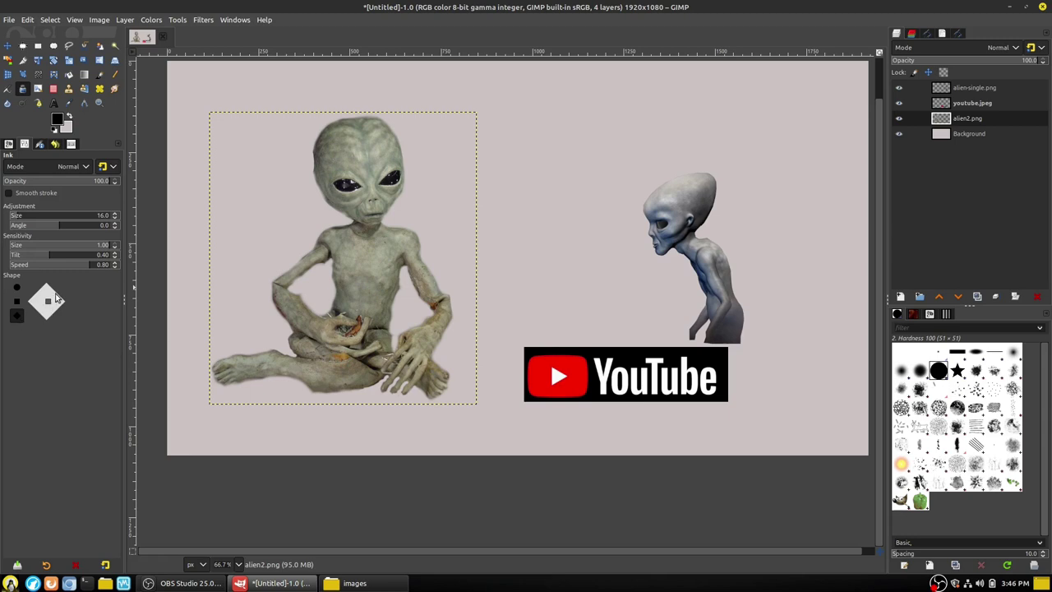
left_click(16, 302)
left_click(18, 288)
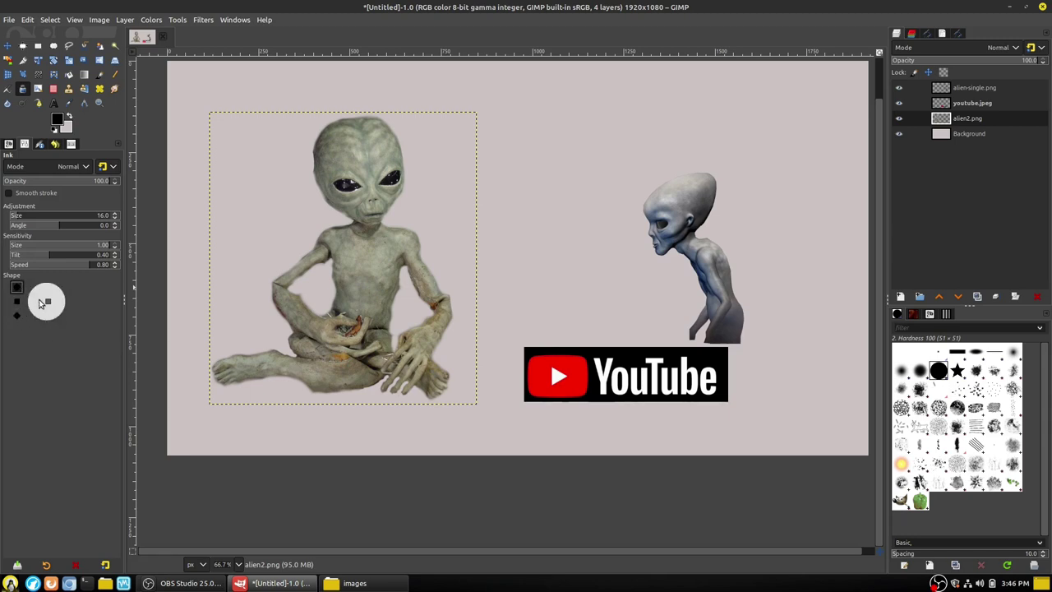
left_click(17, 316)
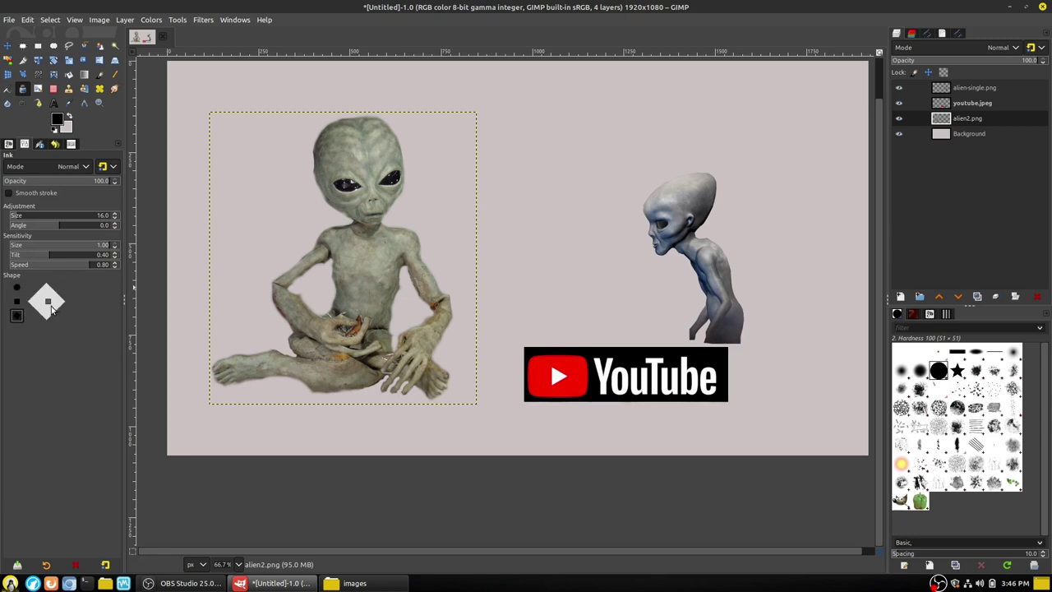
- Choose the Hatch Pen 01 brush, try a MyPaint Brush stroke across the seated alien, and undo the stroke
left_click(39, 90)
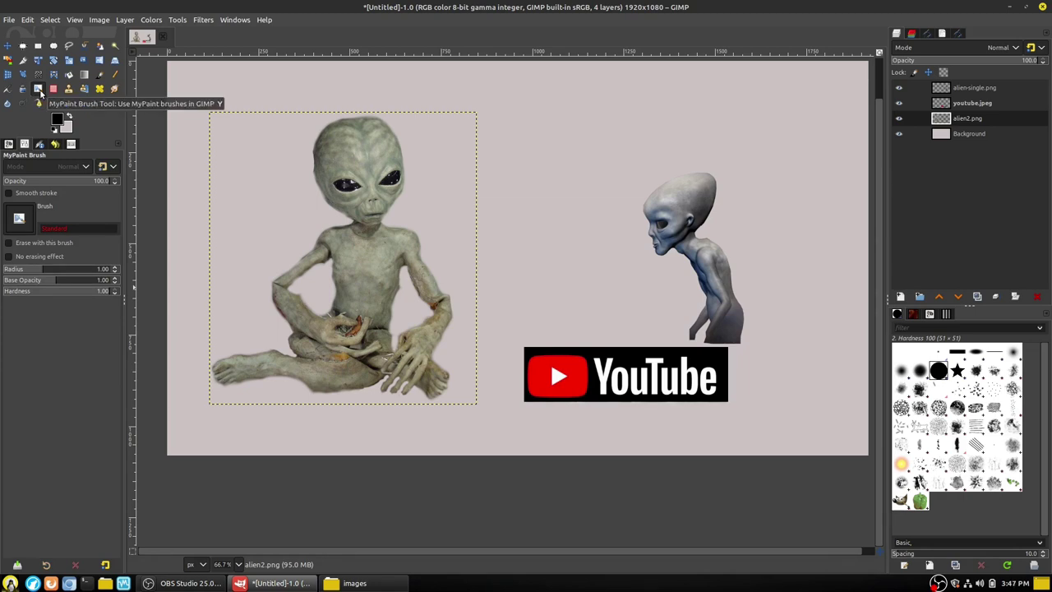
left_click(976, 425)
left_click_drag(333, 207, 458, 301)
key("ctrl+z")
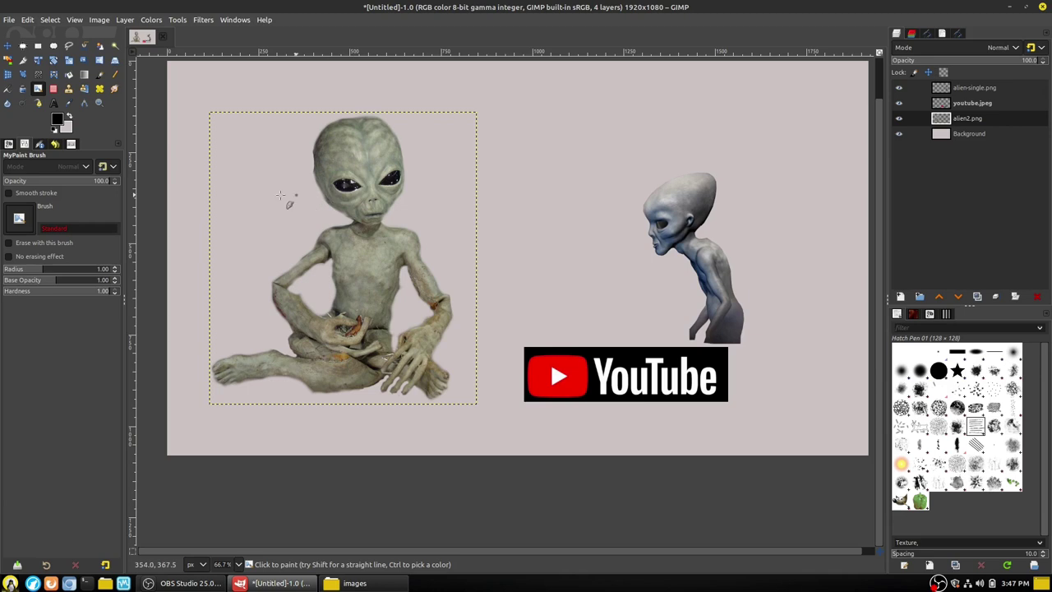
- Erase a hatched swath from the seated alien's head down to its chest using the Hatch Pen 01 brush at size 128
left_click(53, 89)
left_click(335, 145)
left_click_drag(361, 171, 415, 271)
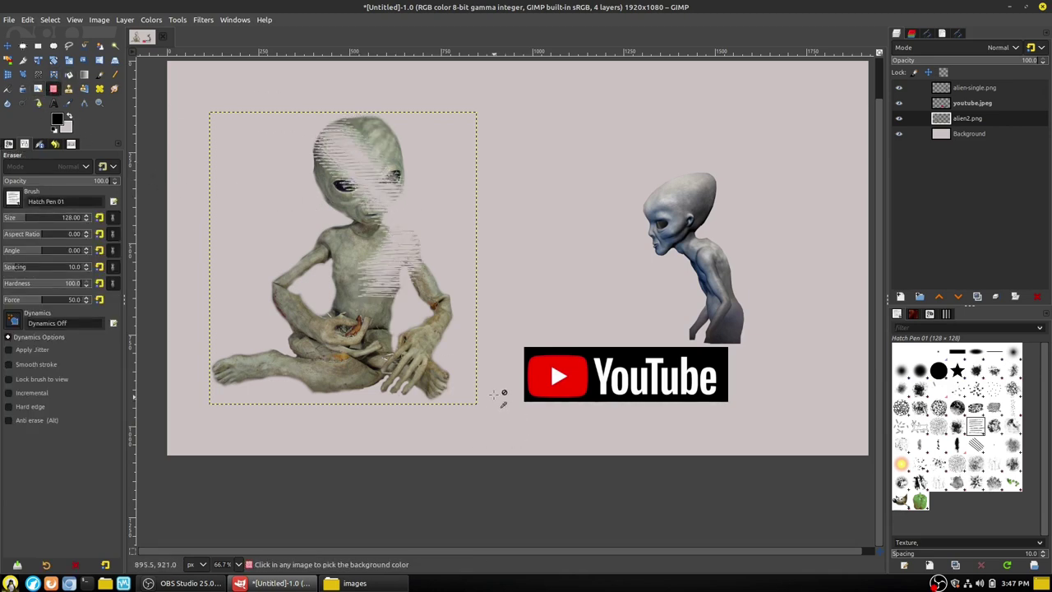
- Undo the Hatch Pen 01 erasing on the seated alien's head and chest
left_click_drag(329, 251, 362, 275)
key("ctrl+z")
key("ctrl+z")
key("ctrl+z")
- Try a diagonal erasing stroke across the seated alien's chest with the Pencil Scratch brush at size 64, and undo it
left_click_drag(325, 251, 448, 247)
left_click_drag(576, 378, 613, 382)
key("ctrl+z")
left_click(976, 445)
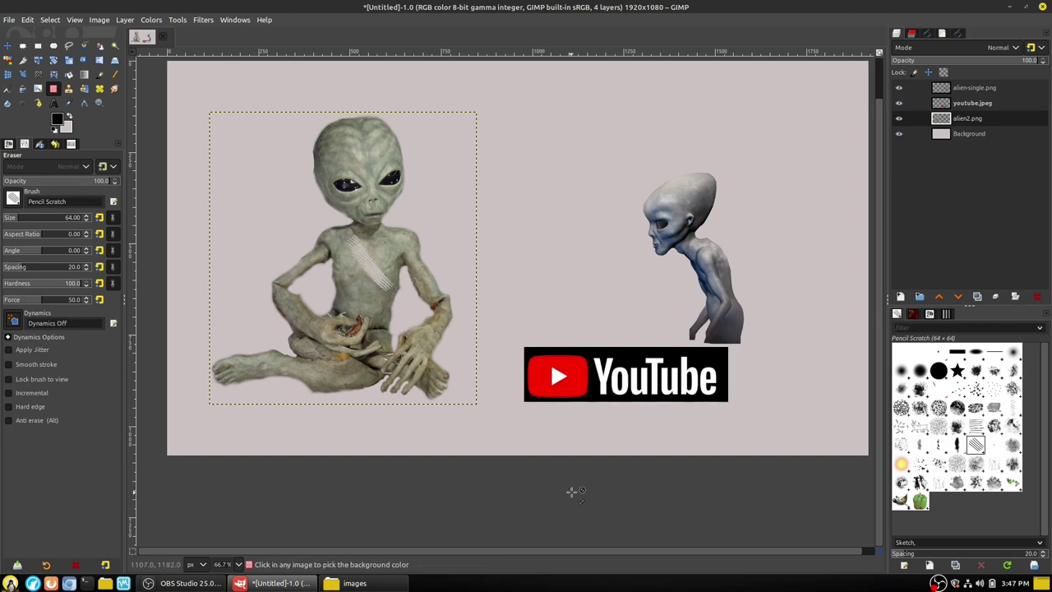
key("ctrl+z")
- Try an erasing stroke over the seated alien's chest and head with the Chalk 02 brush at size 230, and undo it
left_click(938, 371)
left_click(940, 408)
mouse_move(372, 247)
left_mouse_down()
mouse_move(365, 311)
mouse_move(316, 349)
mouse_move(376, 197)
mouse_move(379, 177)
mouse_move(345, 156)
left_mouse_up()
key("ctrl+z")
key("ctrl+z")
key("ctrl+z")
key("ctrl+z")
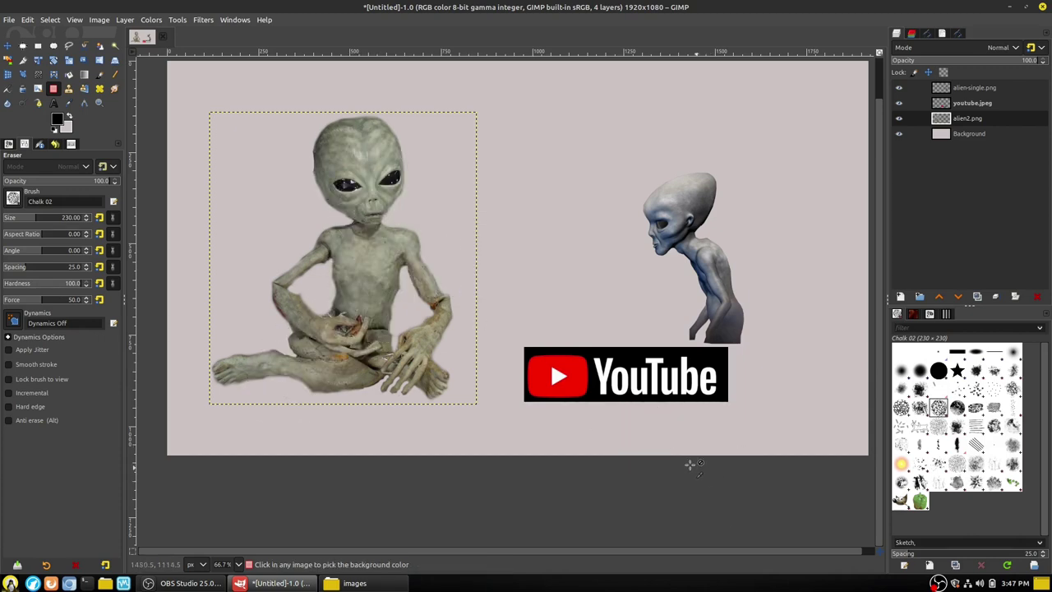
- Set up the Clone tool with the 2. Hardness 050 brush at size 51 and sample the seated alien's eye as source
left_click(68, 88)
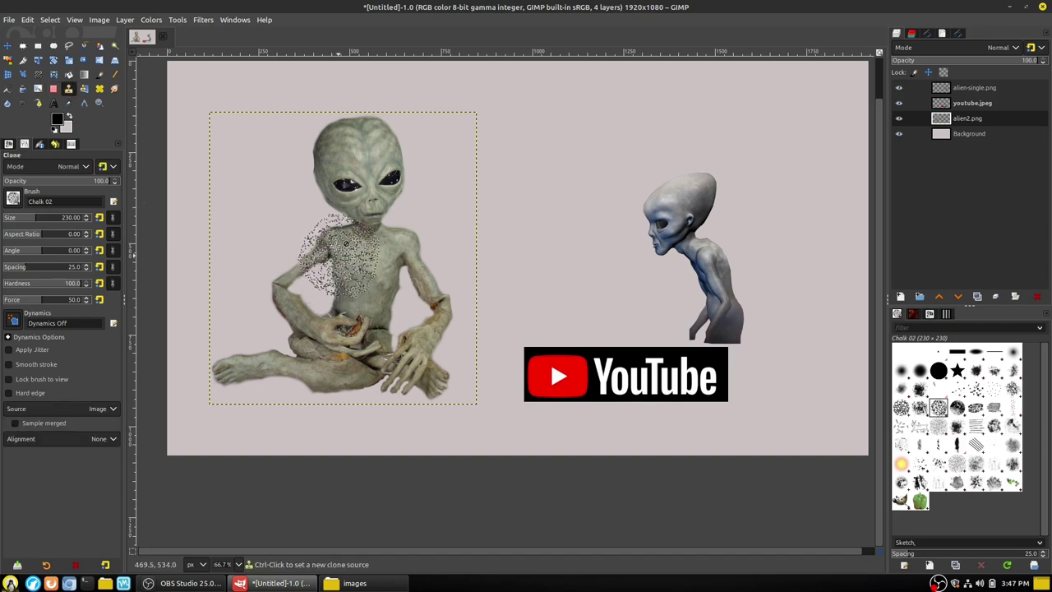
left_click(902, 371)
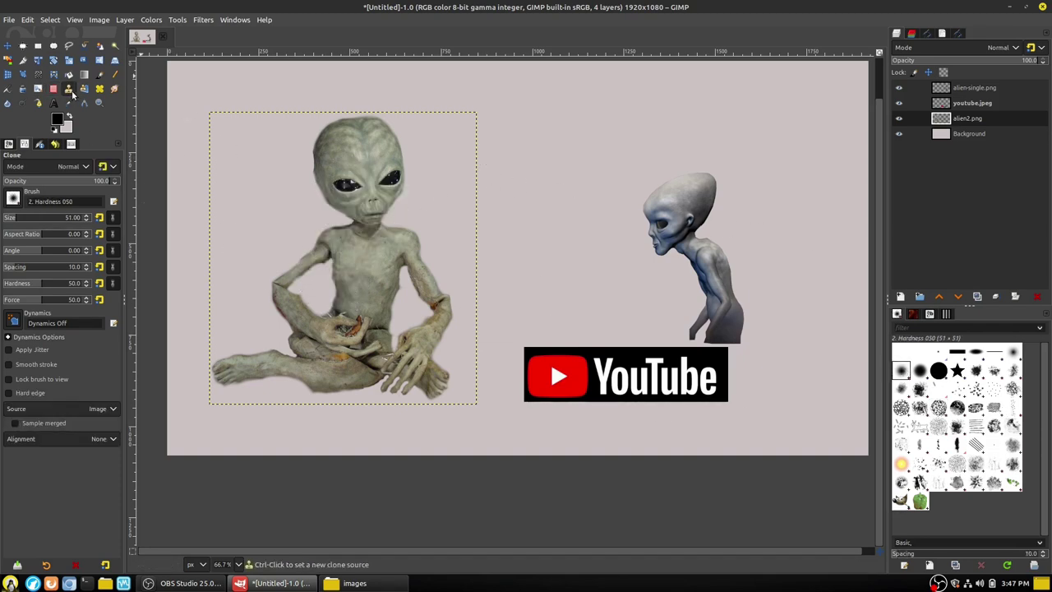
left_click(394, 172, "ctrl")
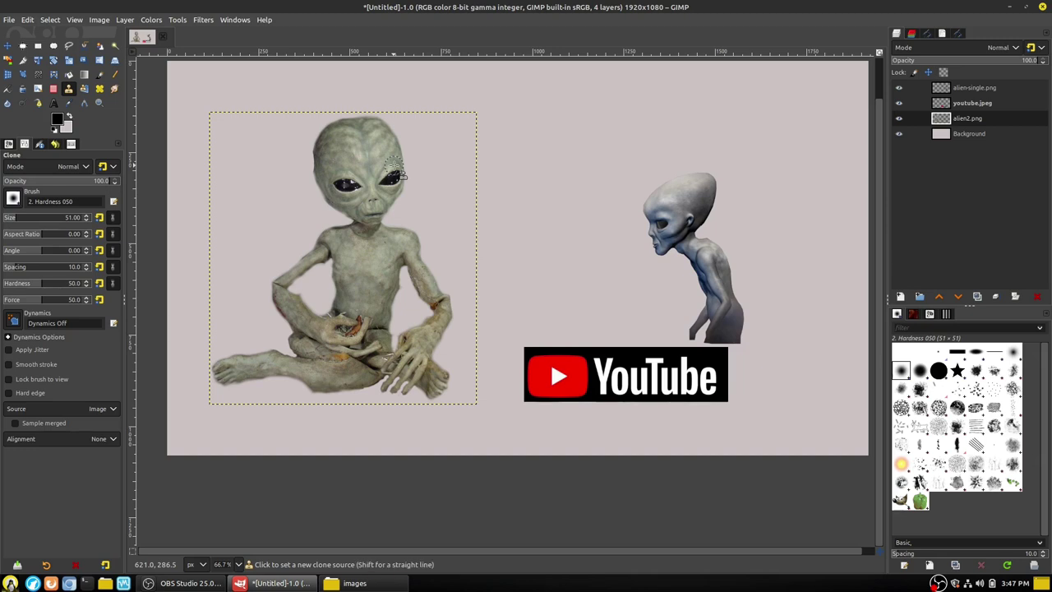
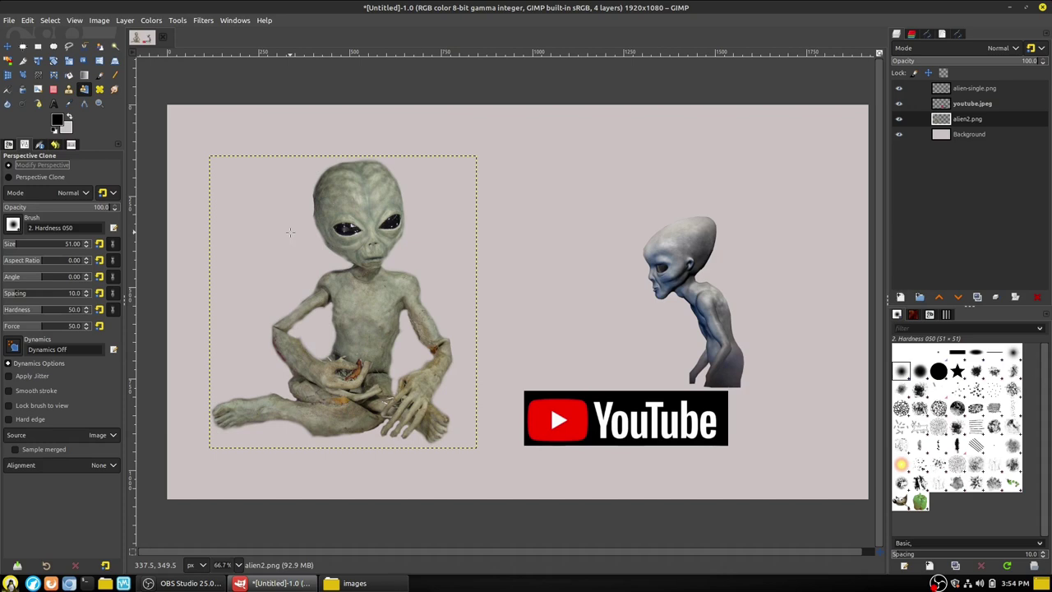
- Shape the Perspective Clone frame into a flattened, skewed quadrilateral around the upper part of the seated alien's head
left_click(538, 281)
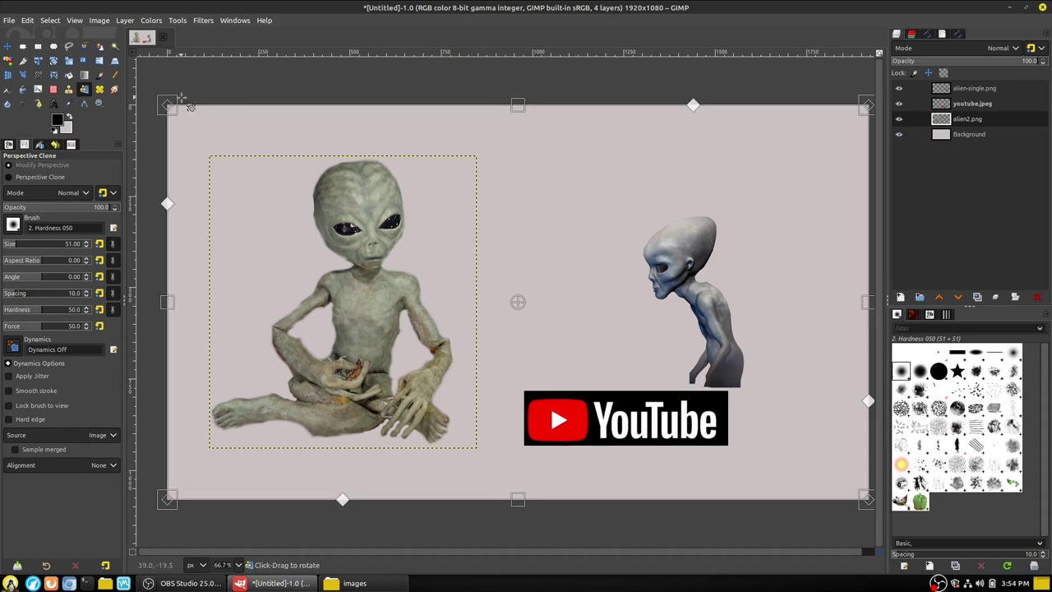
left_click_drag(188, 101, 278, 168)
mouse_move(857, 506)
left_mouse_down()
mouse_move(855, 486)
mouse_move(625, 364)
mouse_move(538, 223)
mouse_move(511, 236)
left_mouse_up()
left_click_drag(500, 145, 440, 182)
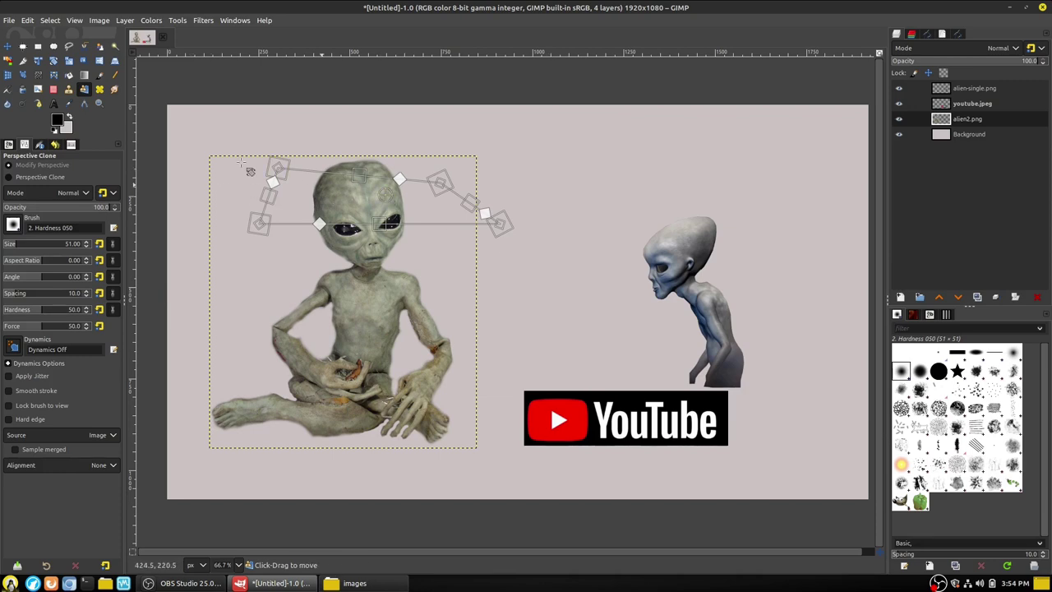
- Try a Perspective Clone of the seated alien's eye area beside its shoulder and over its upper arm, and undo the strokes
left_click(8, 178)
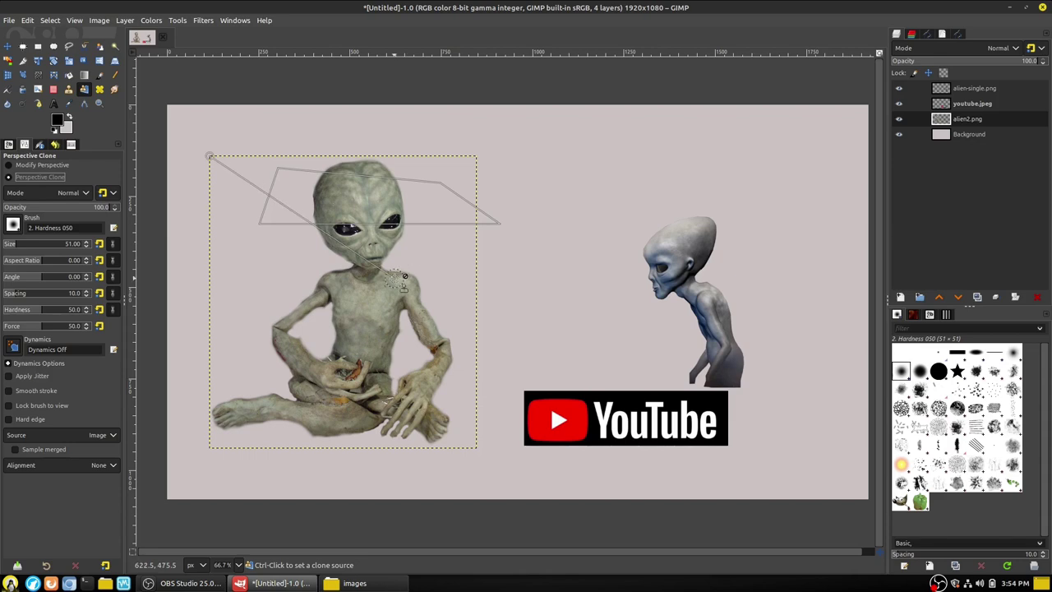
left_click(398, 219, "ctrl")
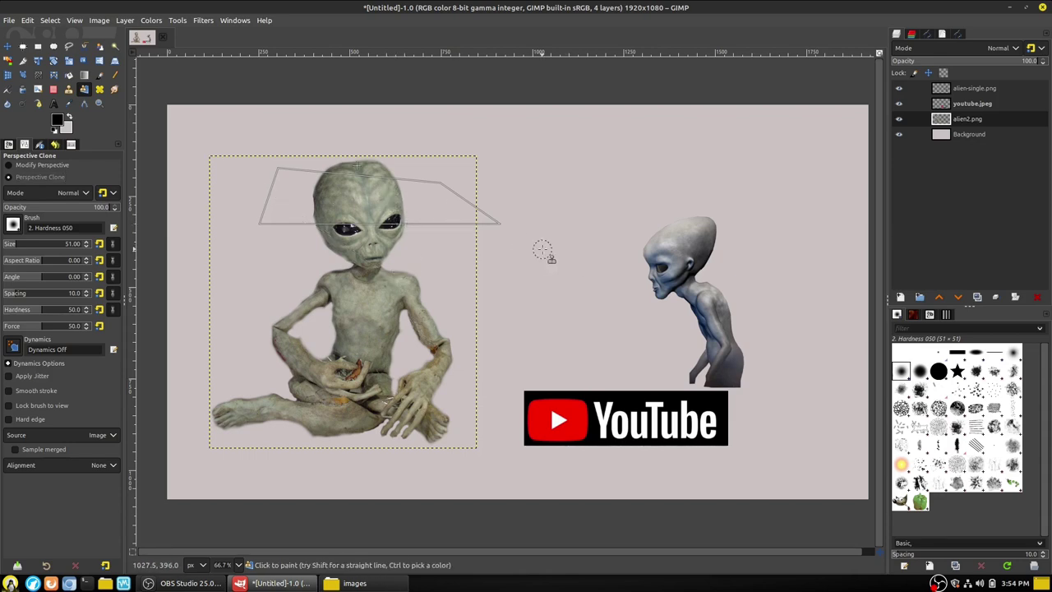
mouse_move(462, 257)
left_mouse_down()
mouse_move(457, 247)
mouse_move(434, 292)
mouse_move(470, 272)
mouse_move(437, 252)
mouse_move(411, 267)
mouse_move(448, 271)
mouse_move(471, 259)
mouse_move(446, 251)
mouse_move(461, 290)
mouse_move(457, 303)
mouse_move(435, 309)
mouse_move(424, 290)
mouse_move(464, 261)
left_mouse_up()
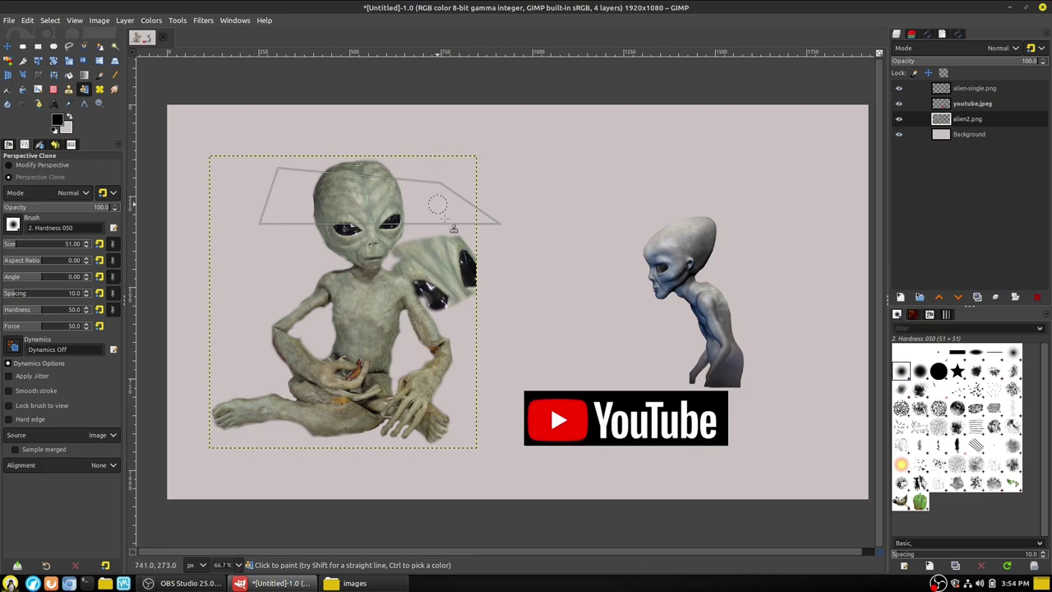
mouse_move(485, 300)
left_mouse_down()
mouse_move(464, 321)
mouse_move(461, 276)
mouse_move(472, 268)
left_mouse_up()
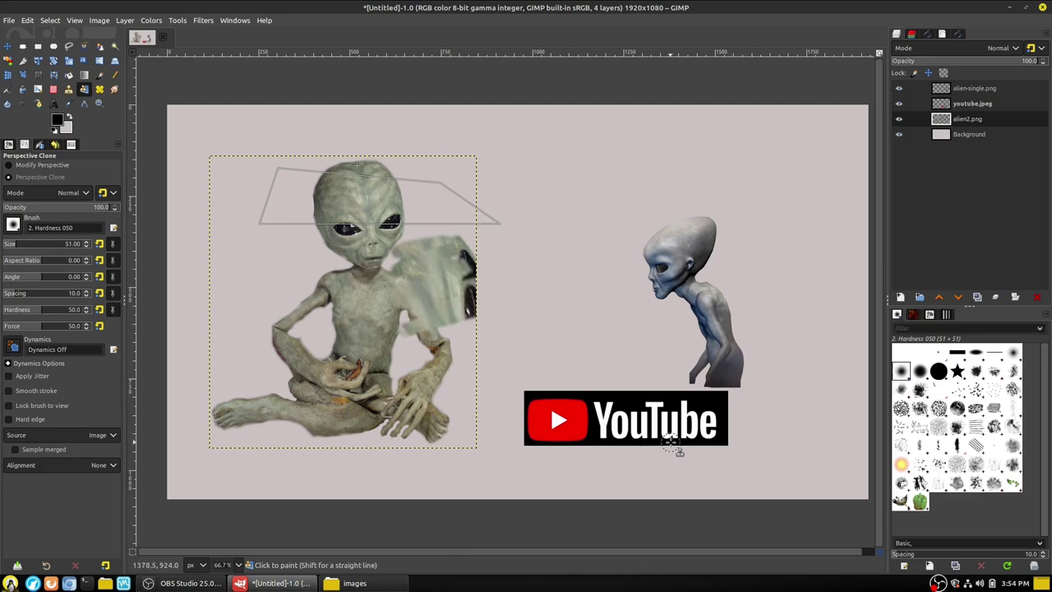
key("ctrl+z")
key("ctrl+z")
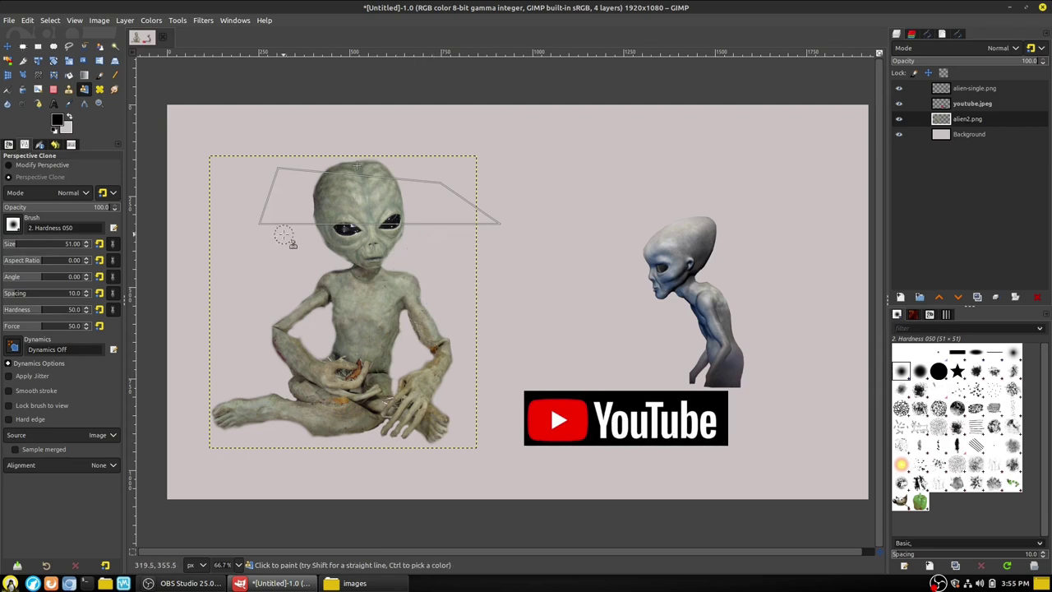
- Compare the Modify Perspective and Perspective Clone modes on the seated alien
left_click(40, 164)
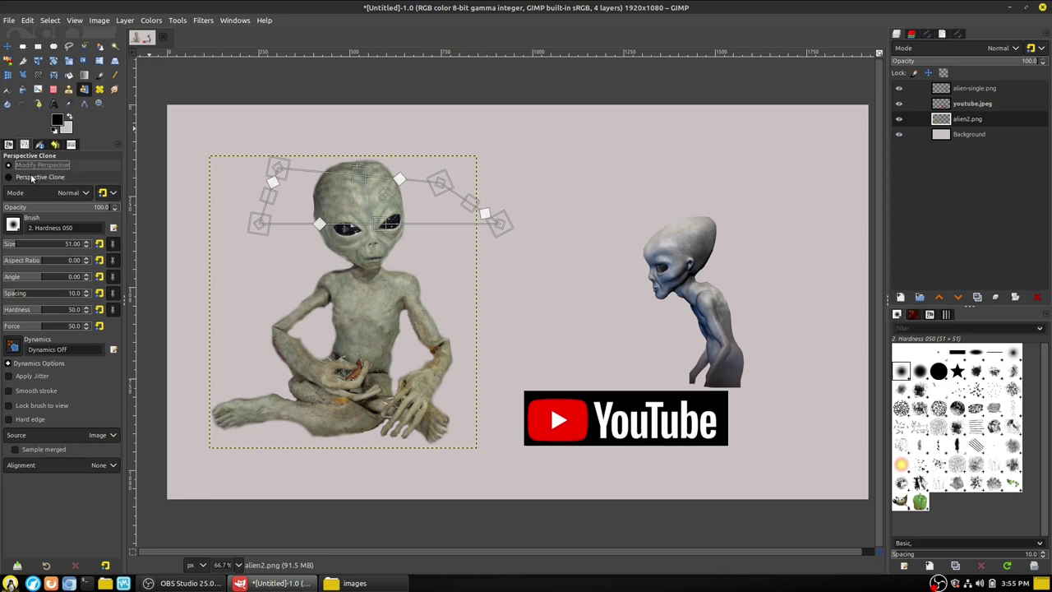
left_click(32, 178)
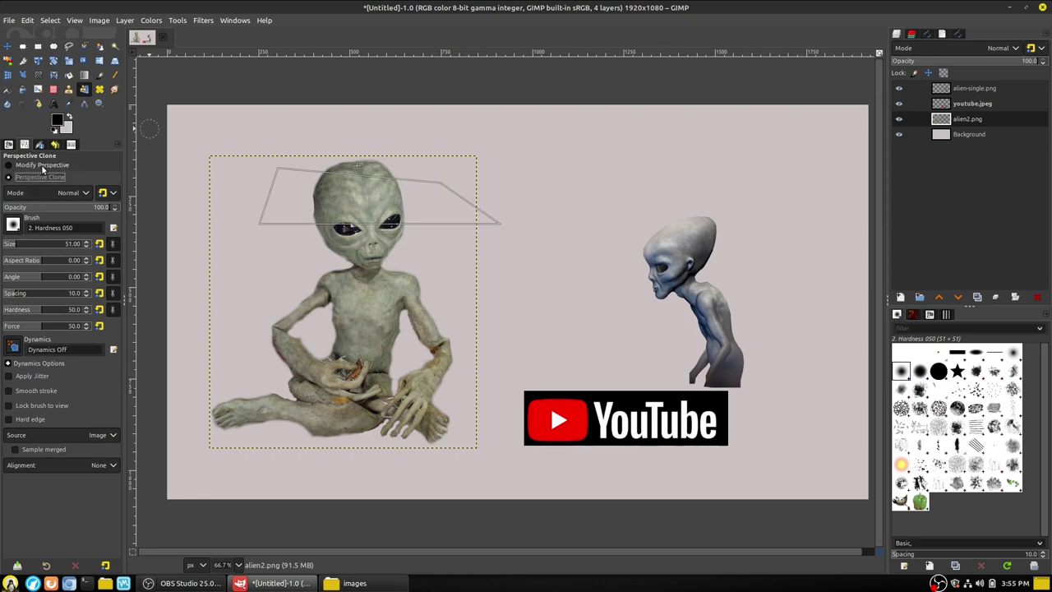
left_click(44, 166)
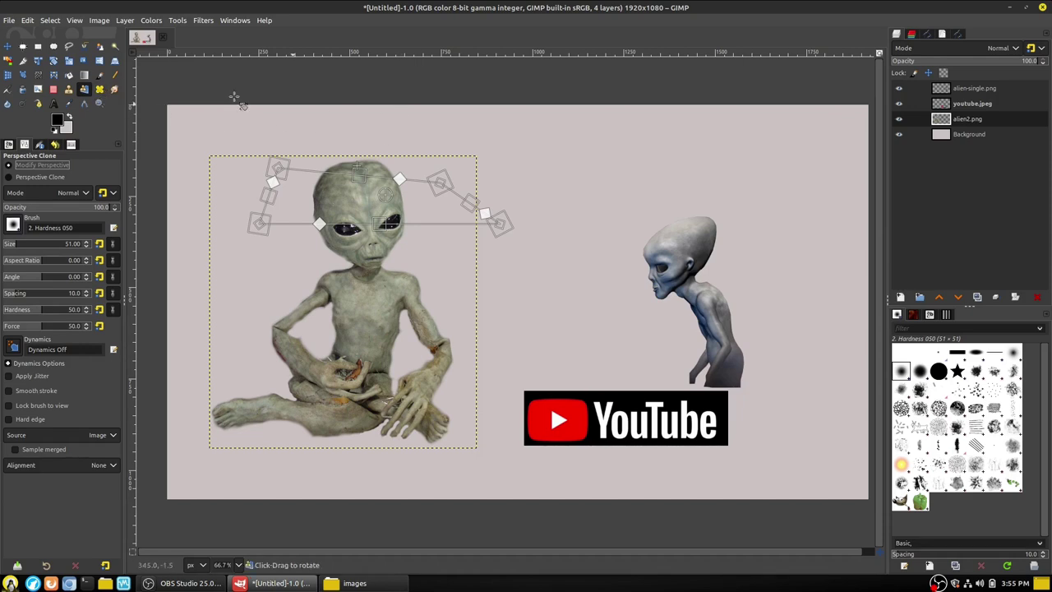
- Try healing the outer edge of the seated alien's head with skin sampled from the forehead, using a size 51 brush
left_click(99, 90)
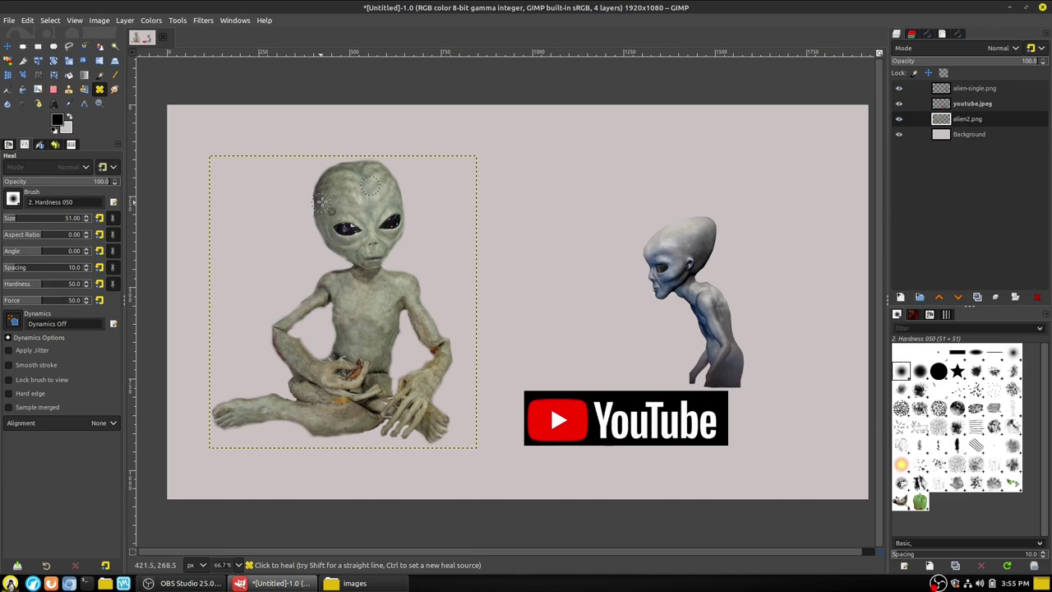
key("2")
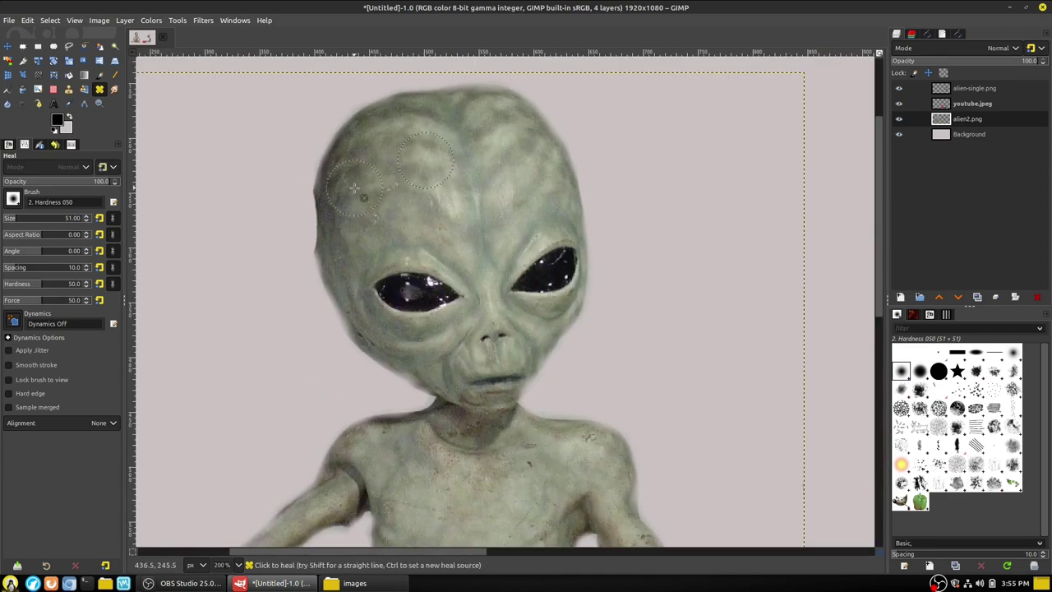
left_click(373, 155, "ctrl")
mouse_move(339, 202)
left_mouse_down()
mouse_move(329, 233)
mouse_move(306, 217)
mouse_move(324, 243)
left_mouse_up()
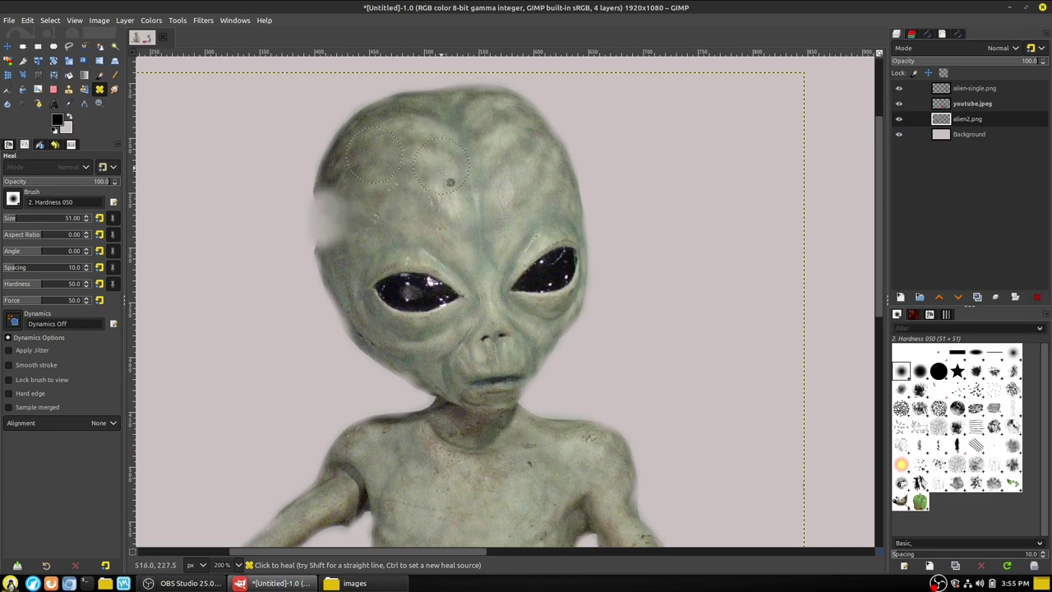
- Try healing the same head edge with the eye sampled as source, and undo the healing strokes
left_click(562, 267, "ctrl")
left_click_drag(356, 207, 334, 215)
key("ctrl+z")
key("ctrl+z")
key("ctrl+y")
key("ctrl+y")
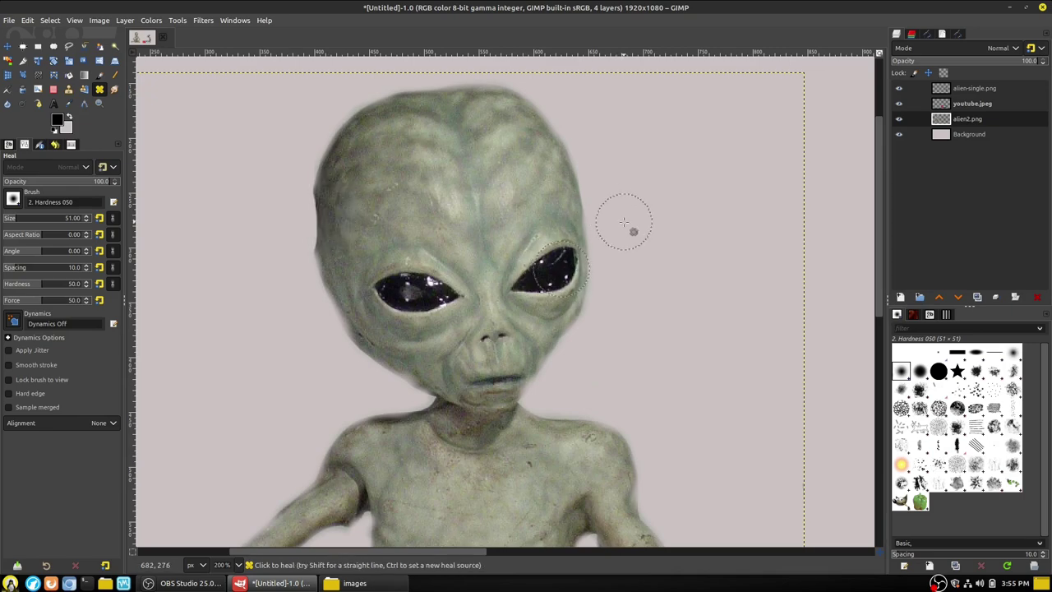
scroll(539, 197, "down", 3)
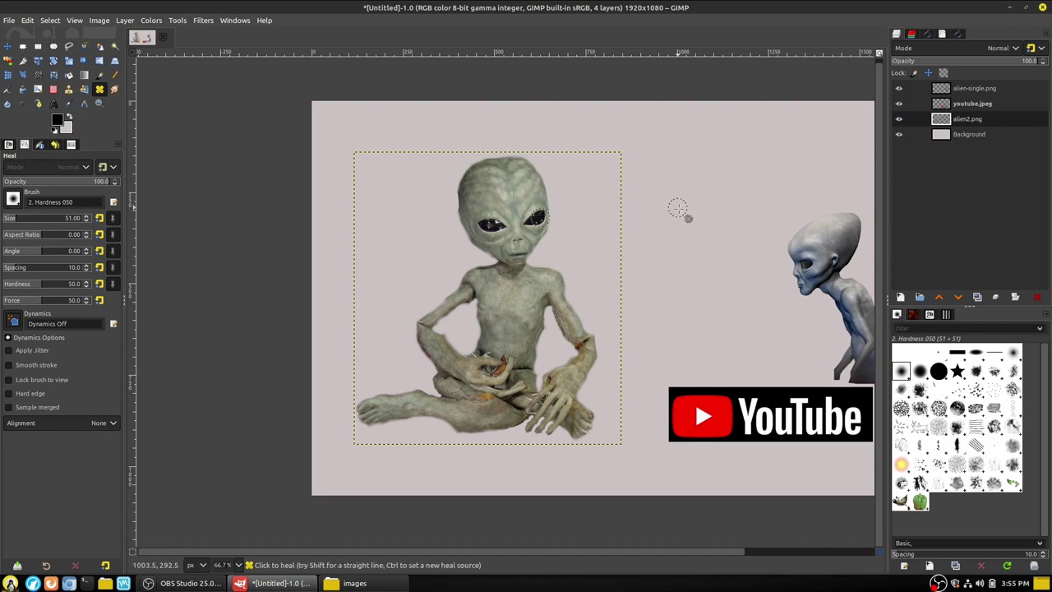
scroll(678, 208, "right", 3)
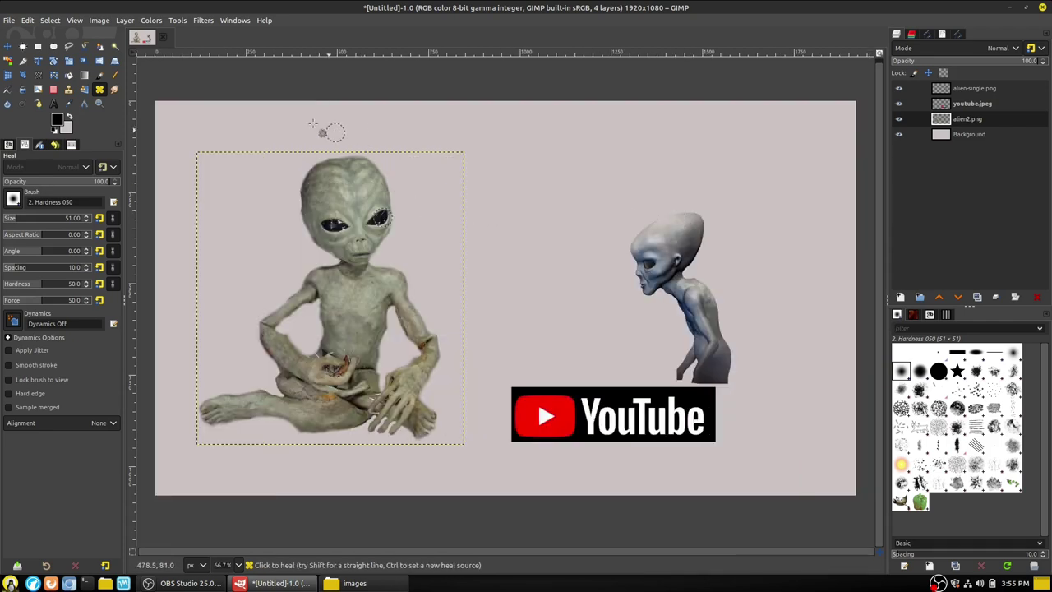
- Try to heal the scratched arm of the seated alien down to its elbow with skin sampled from the chest
left_click(86, 90)
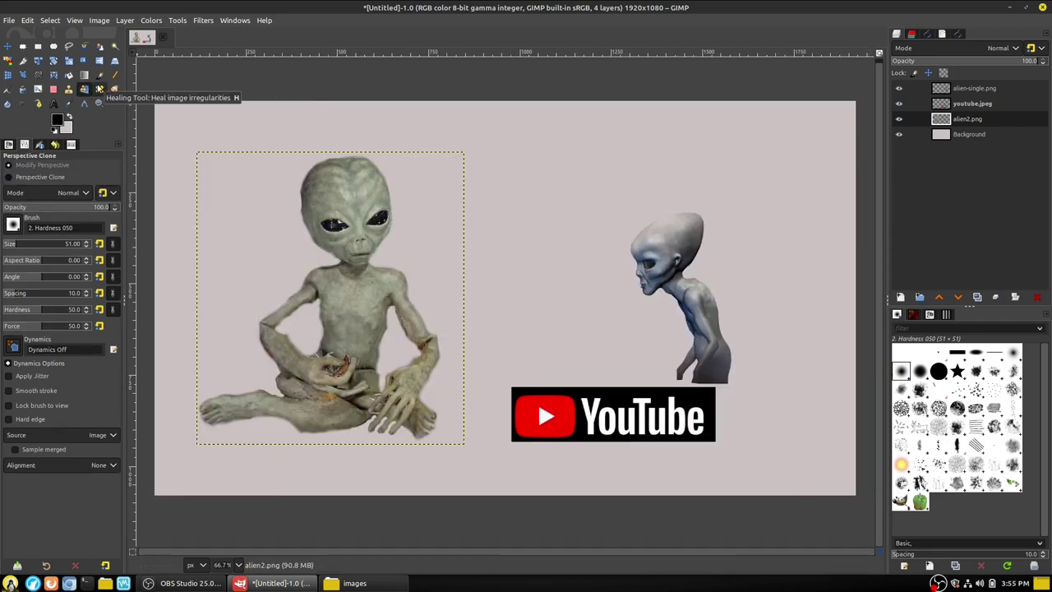
left_click(100, 89)
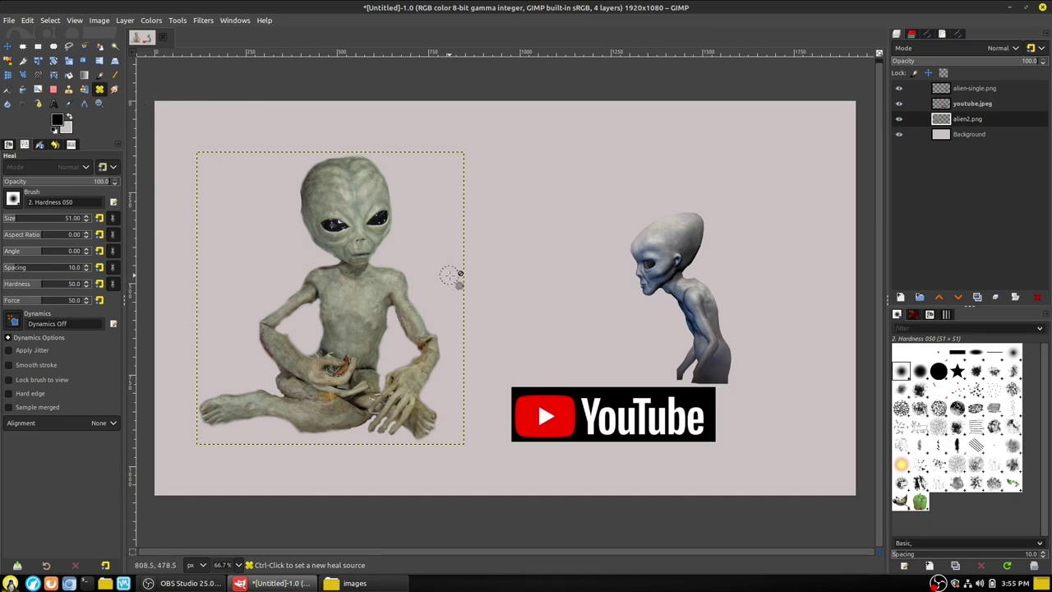
scroll(353, 316, "up", 3, "ctrl")
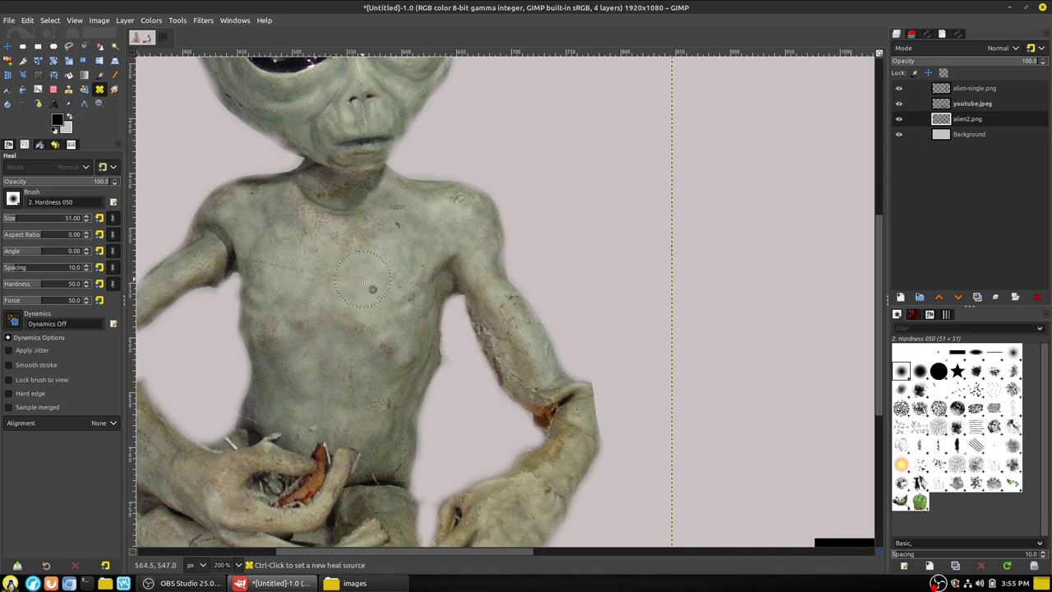
left_click(340, 258, "ctrl")
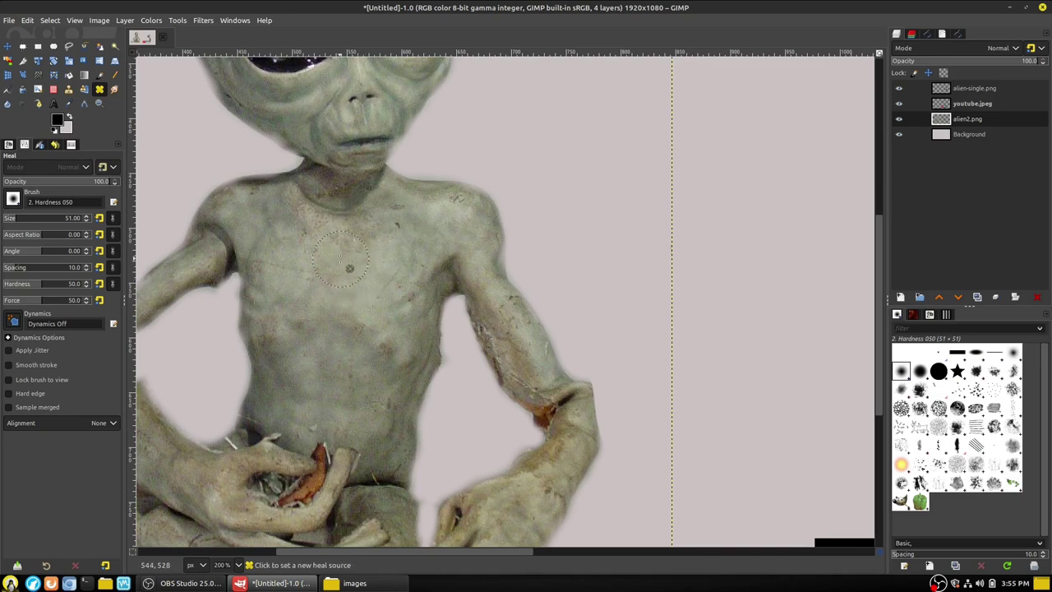
mouse_move(496, 323)
left_mouse_down()
mouse_move(501, 349)
mouse_move(538, 385)
mouse_move(521, 338)
mouse_move(538, 403)
mouse_move(563, 418)
left_mouse_up()
scroll(568, 332, "down", 3)
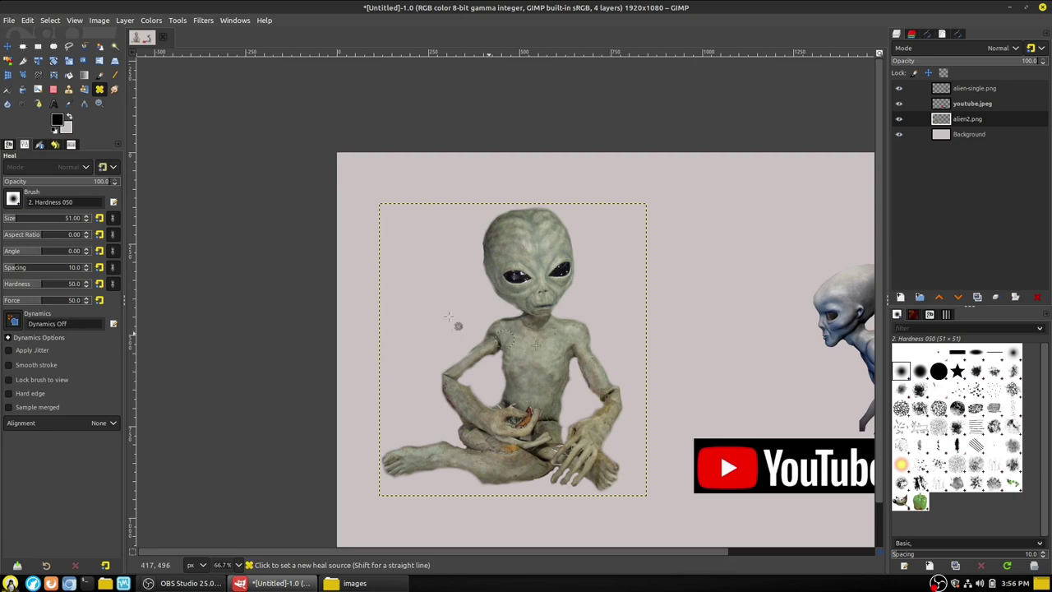
- Try Smudge strokes across the seated alien's upper chest with the size 51 brush, and undo them
left_click(115, 89)
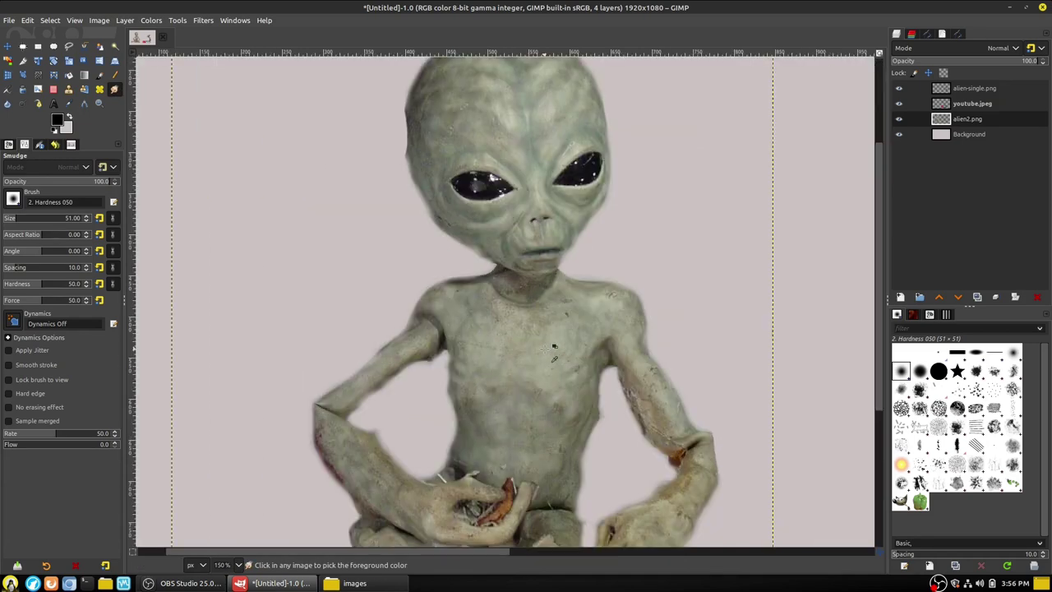
scroll(547, 347, "up", 2)
mouse_move(519, 335)
left_mouse_down()
mouse_move(546, 375)
mouse_move(504, 346)
left_mouse_up()
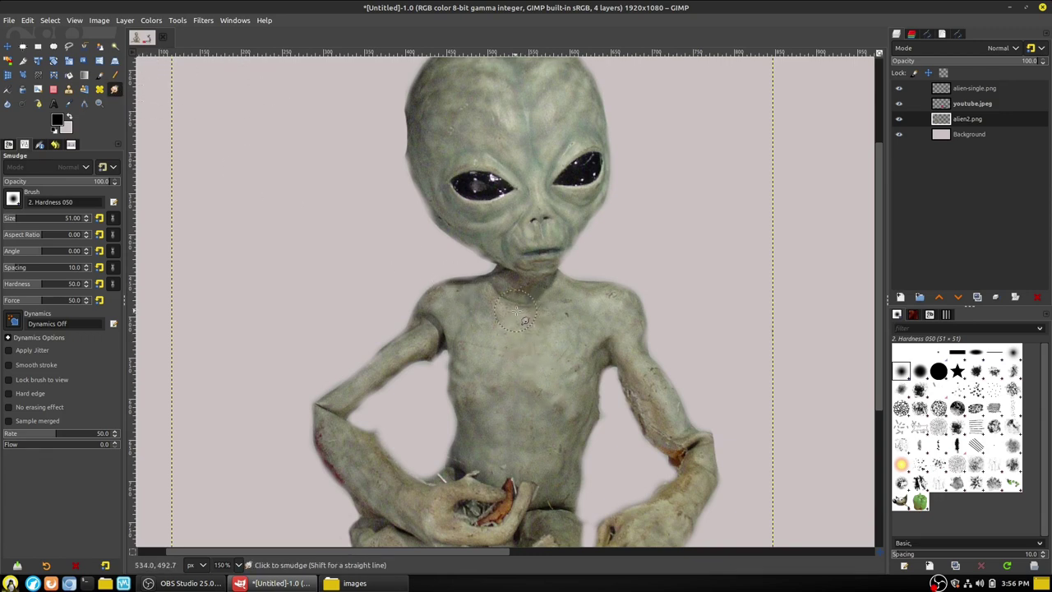
mouse_move(515, 311)
left_mouse_down()
mouse_move(563, 370)
mouse_move(539, 317)
mouse_move(505, 329)
mouse_move(502, 296)
mouse_move(481, 283)
mouse_move(452, 308)
mouse_move(483, 325)
mouse_move(487, 312)
mouse_move(533, 385)
left_mouse_up()
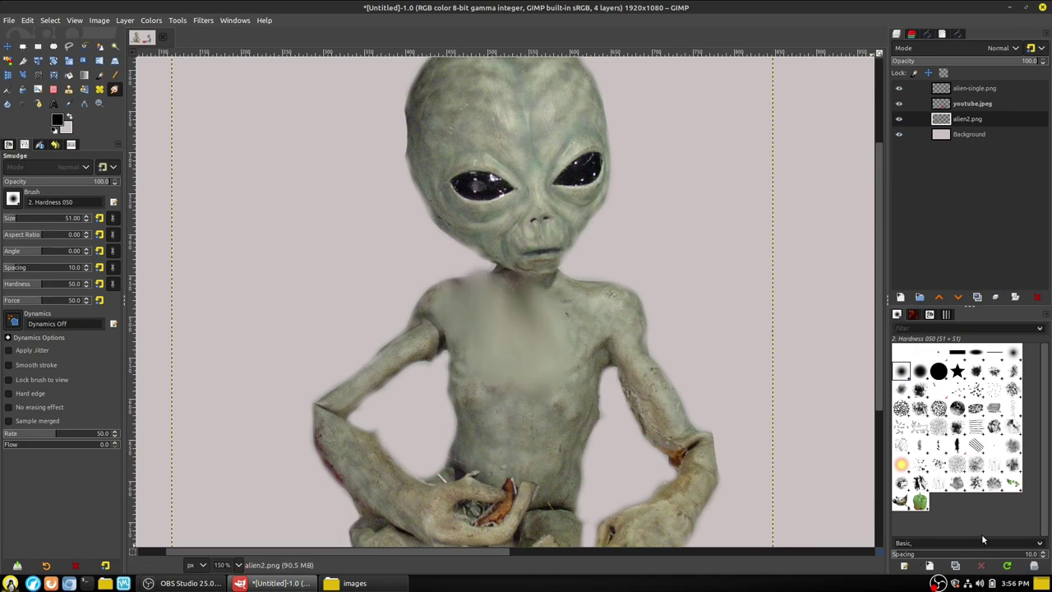
key("ctrl")
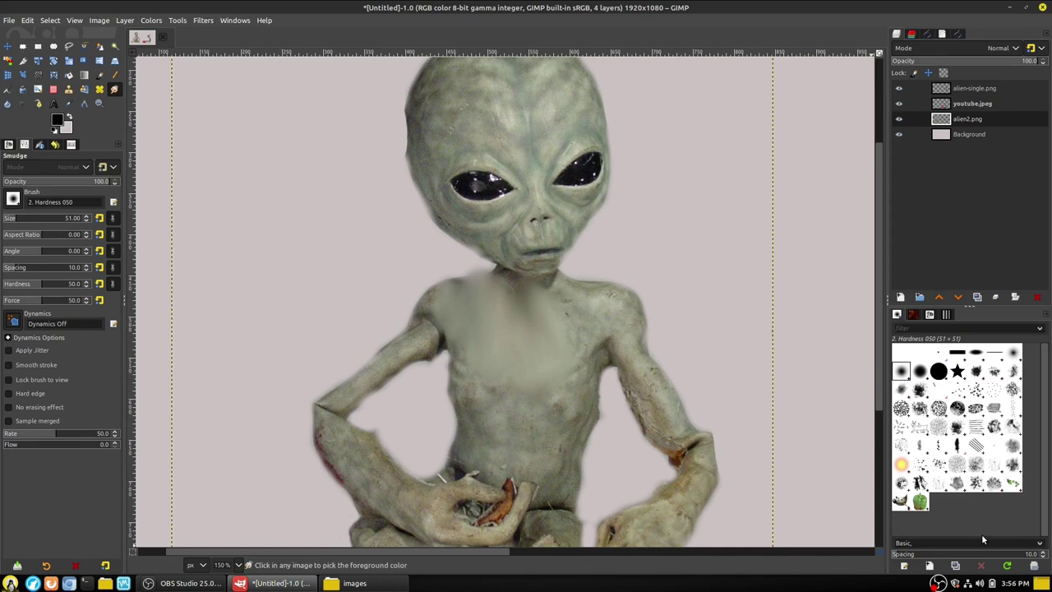
key("ctrl+z")
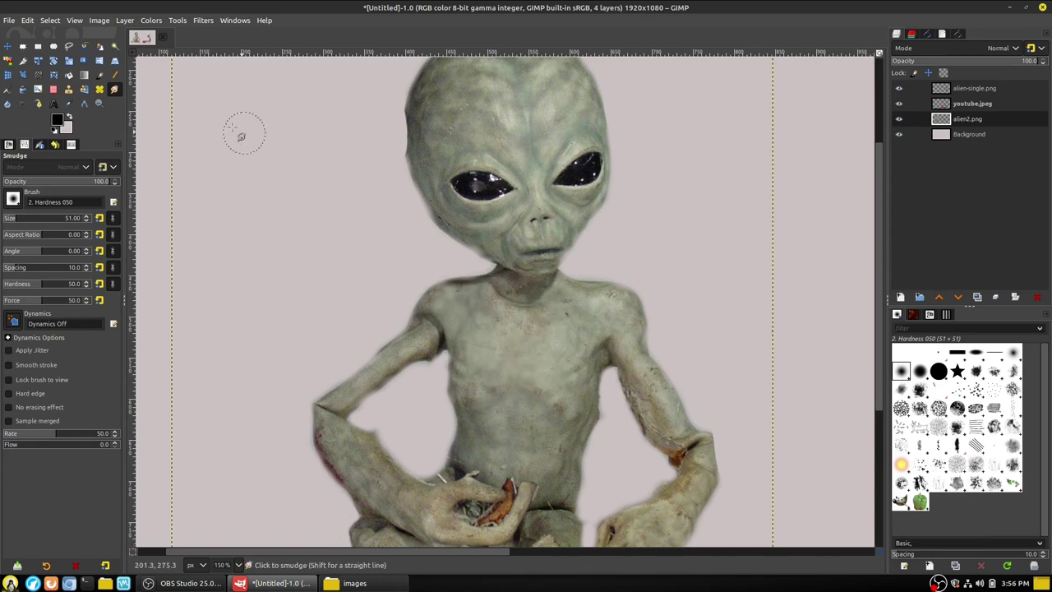
- Try Blur / Sharpen strokes on the seated alien's chest, comparing the Blur and Sharpen convolve types at rate 50
left_click(8, 104)
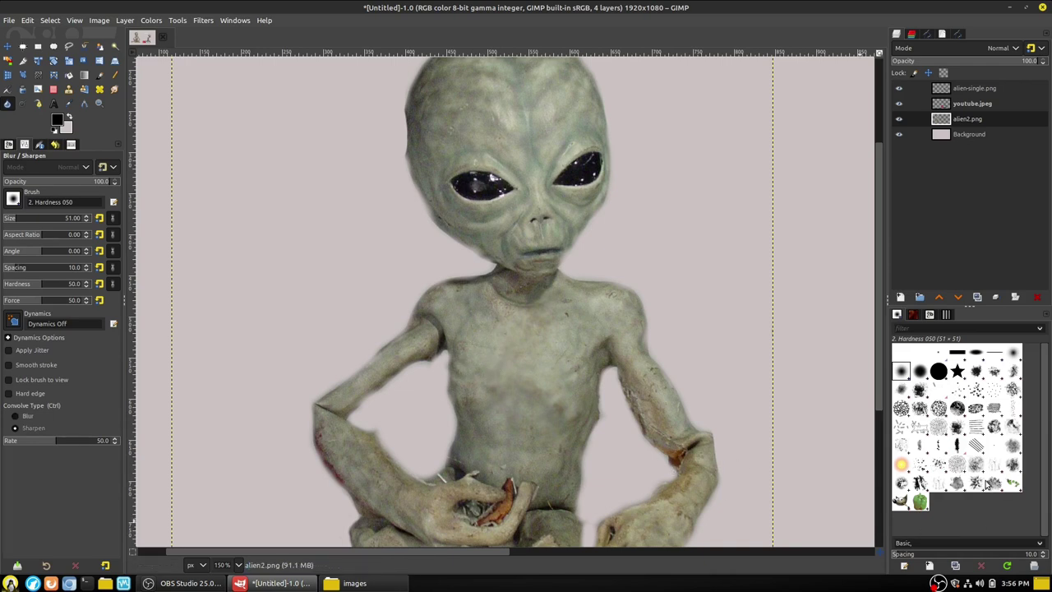
left_click(14, 416)
left_click(15, 428)
mouse_move(563, 329)
left_mouse_down()
mouse_move(507, 342)
mouse_move(482, 334)
mouse_move(475, 365)
mouse_move(463, 325)
mouse_move(501, 320)
mouse_move(525, 290)
left_mouse_up()
mouse_move(562, 325)
left_mouse_down()
mouse_move(575, 362)
mouse_move(601, 360)
mouse_move(596, 388)
mouse_move(572, 368)
mouse_move(537, 365)
mouse_move(539, 387)
mouse_move(476, 382)
mouse_move(457, 363)
mouse_move(516, 412)
mouse_move(523, 452)
left_mouse_up()
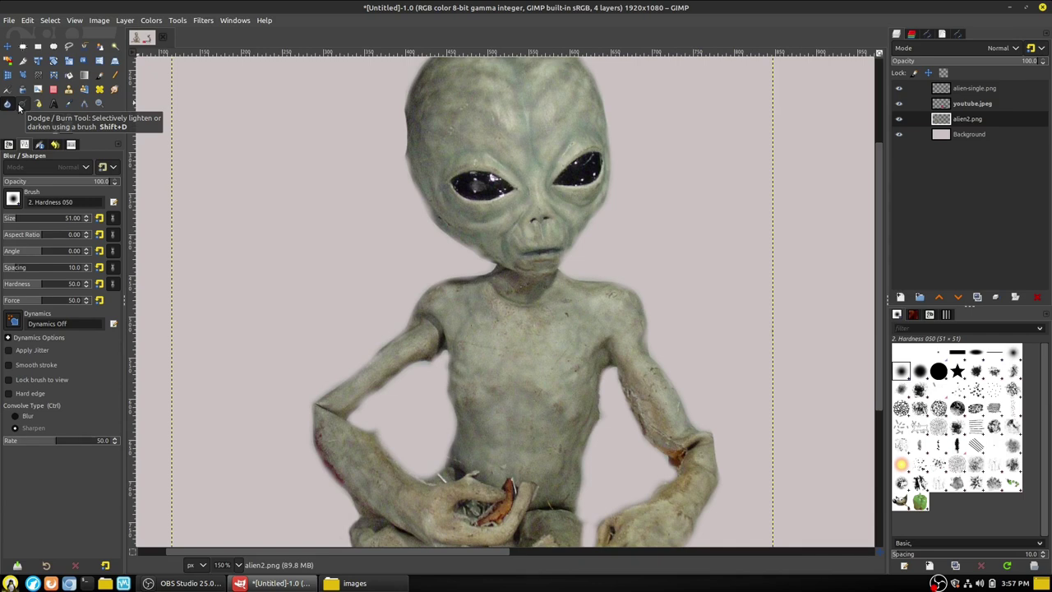
- Try a Dodge stroke on the seated alien's upper chest in the Midtones range at exposure 50, and undo it
left_click(22, 104)
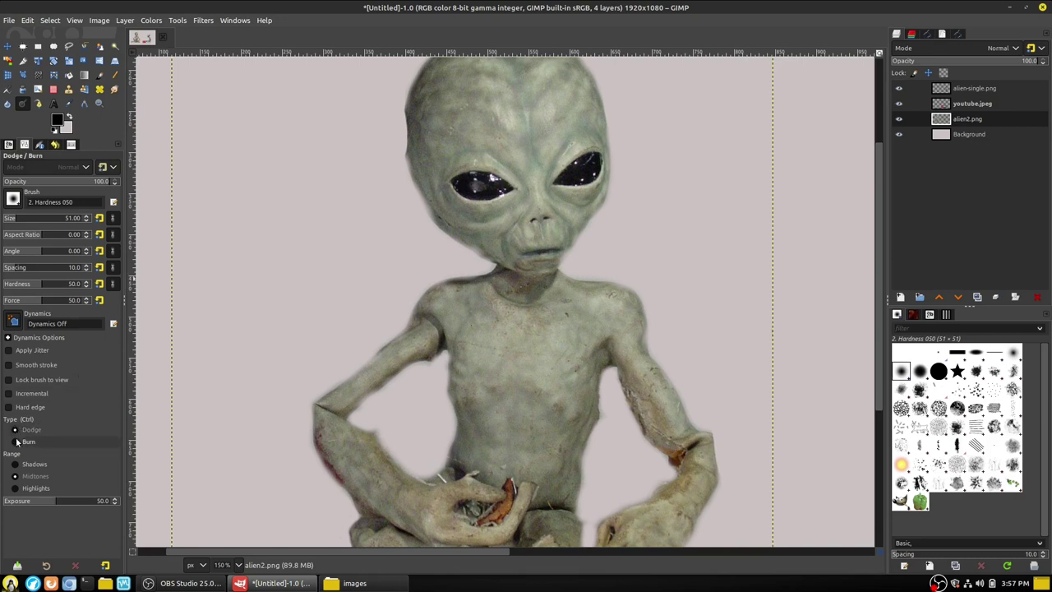
mouse_move(517, 333)
left_mouse_down()
mouse_move(547, 365)
mouse_move(527, 436)
mouse_move(525, 294)
left_mouse_up()
key("ctrl+z")
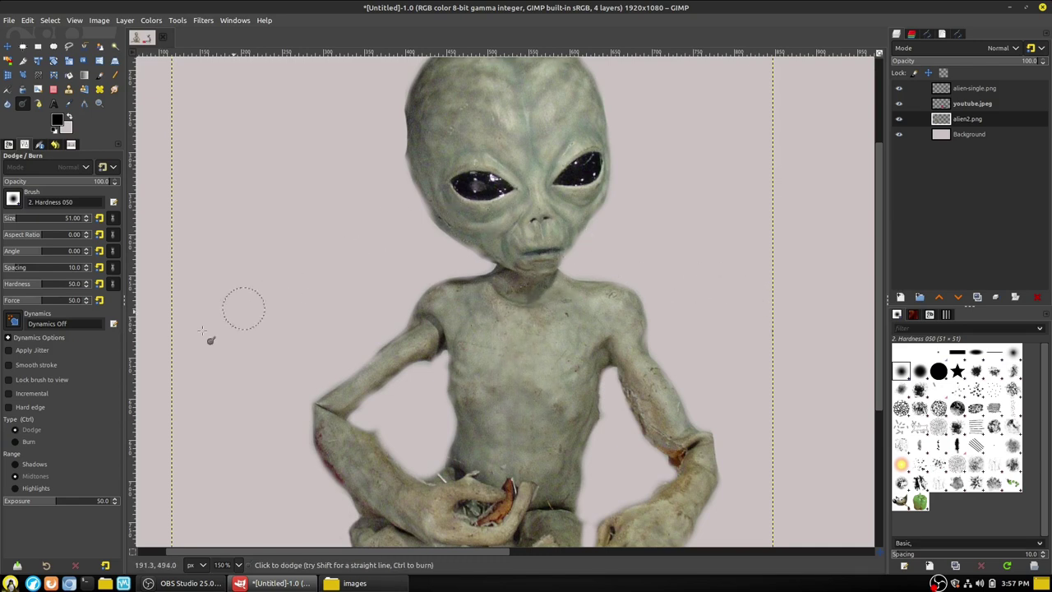
- Darken the seated alien's chest and head with Burn strokes in the Midtones range at exposure 50
left_click(30, 442)
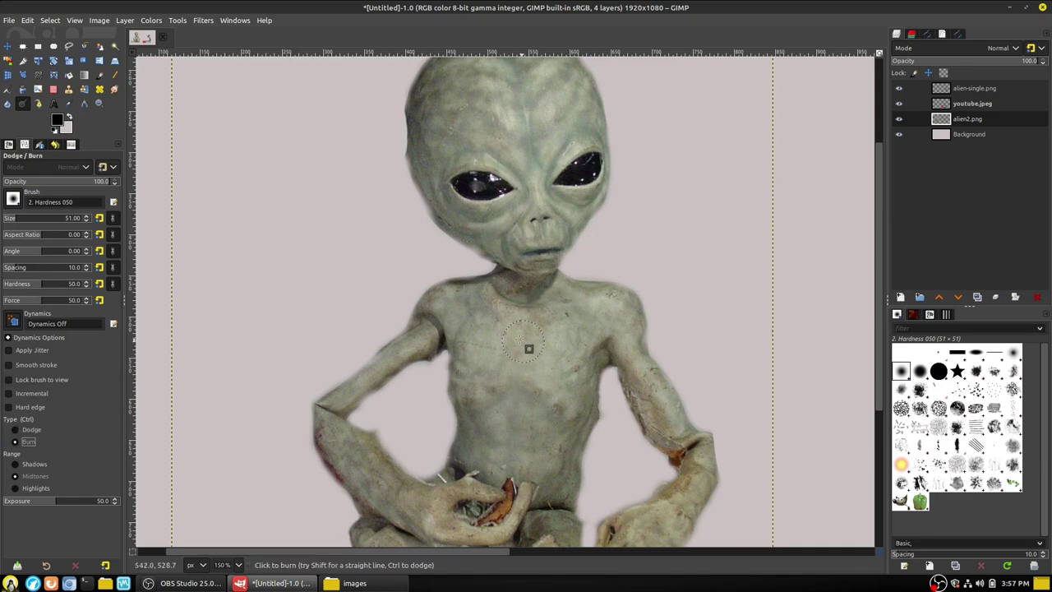
mouse_move(493, 308)
left_mouse_down()
mouse_move(561, 356)
mouse_move(582, 306)
mouse_move(671, 446)
mouse_move(696, 516)
mouse_move(684, 518)
mouse_move(785, 516)
mouse_move(670, 367)
mouse_move(661, 388)
mouse_move(674, 425)
mouse_move(622, 291)
mouse_move(643, 305)
mouse_move(664, 356)
mouse_move(623, 351)
mouse_move(601, 315)
mouse_move(581, 312)
mouse_move(581, 296)
mouse_move(539, 256)
mouse_move(537, 224)
mouse_move(509, 200)
mouse_move(490, 222)
mouse_move(479, 218)
mouse_move(448, 130)
mouse_move(509, 202)
mouse_move(550, 175)
mouse_move(611, 198)
left_mouse_up()
scroll(611, 198, "up", 3)
mouse_move(568, 227)
left_mouse_down()
mouse_move(534, 246)
mouse_move(521, 221)
mouse_move(494, 251)
mouse_move(442, 239)
mouse_move(415, 265)
mouse_move(419, 314)
mouse_move(476, 403)
mouse_move(441, 421)
mouse_move(441, 329)
mouse_move(545, 381)
mouse_move(524, 249)
left_mouse_up()
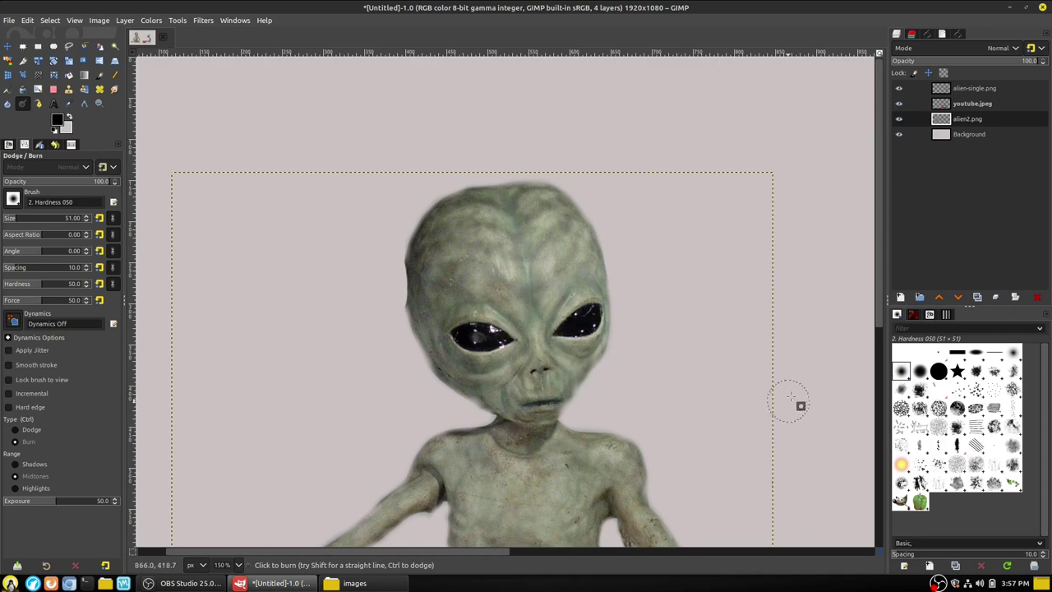
scroll(678, 358, "down", 8)
scroll(689, 331, "down", 2, "ctrl")
key("ctrl")
left_click_drag(600, 189, 658, 345)
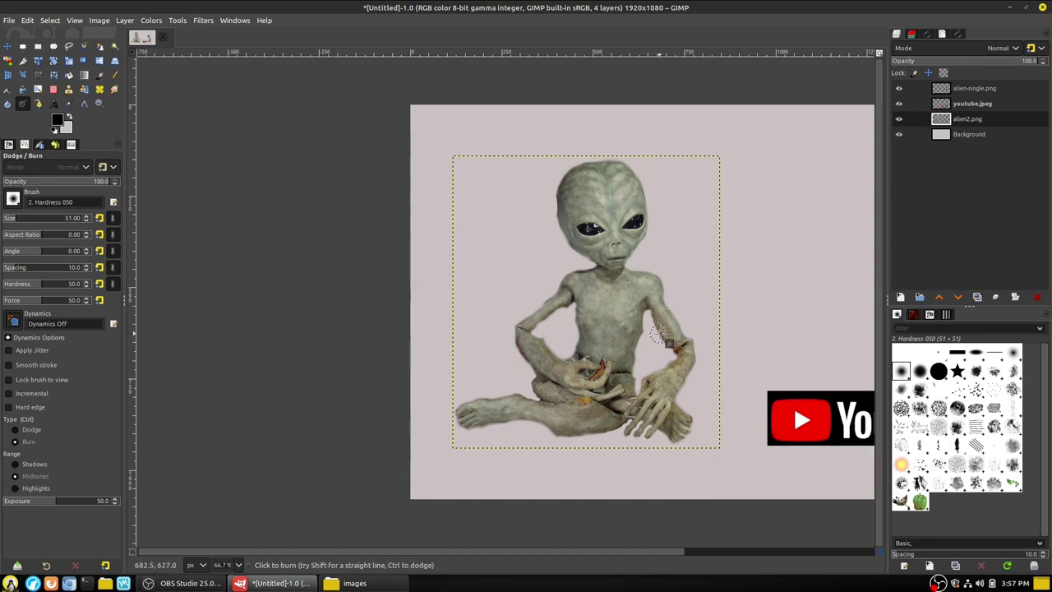
- Add the text "saefaesf" at size 18 px on the empty background beside the seated alien's head
left_click(53, 104)
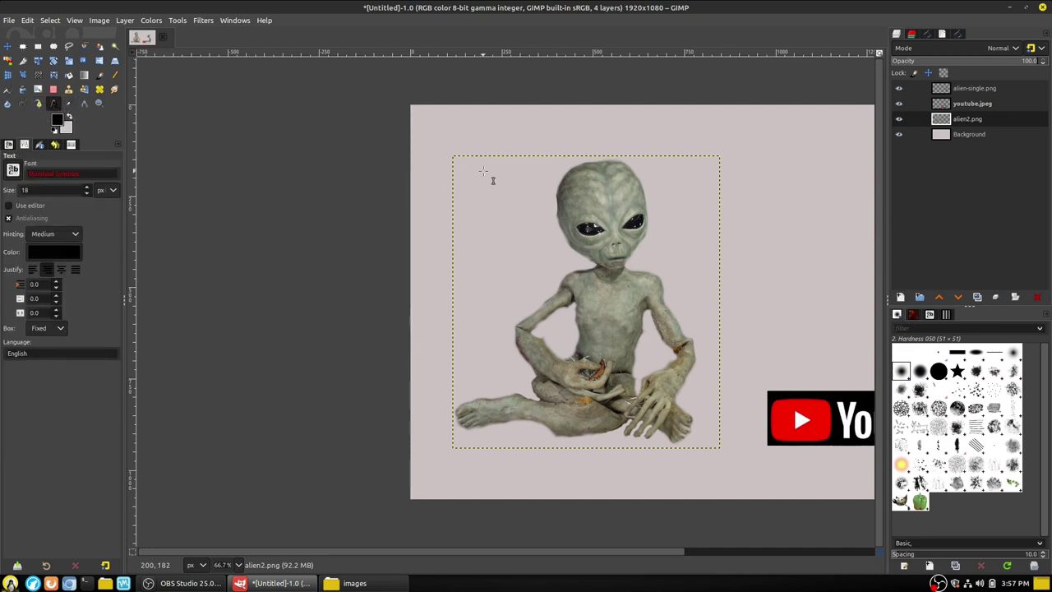
left_click(758, 171)
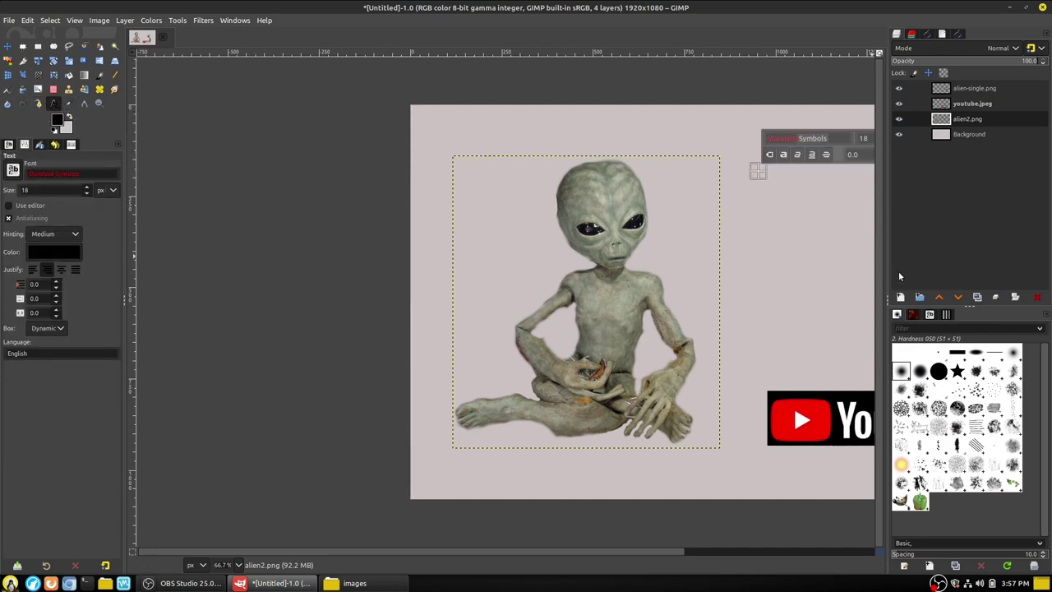
type("saefaesf")
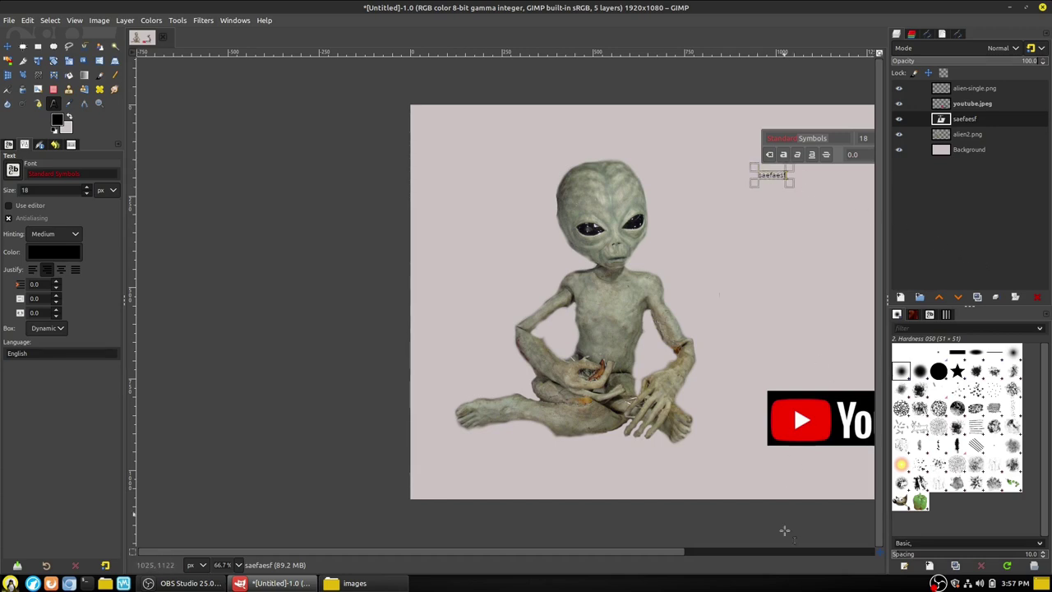
- Sample the YouTube logo's red on the youtube.jpeg layer with the Color Picker's info window, and close the window
scroll(680, 548, "right", 5)
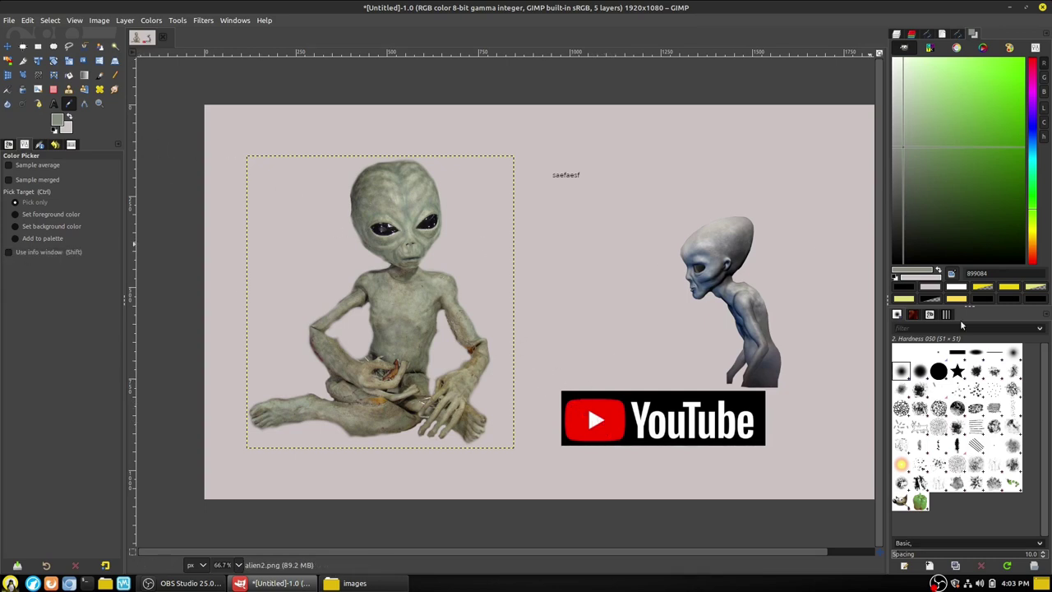
left_click(897, 33)
left_click(972, 103)
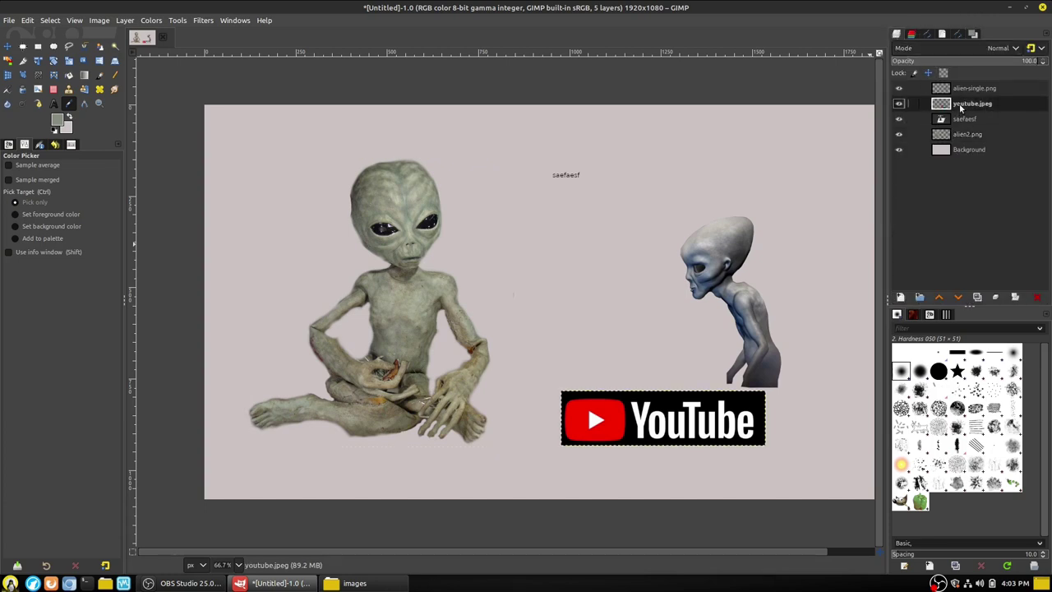
left_click(617, 424, "shift")
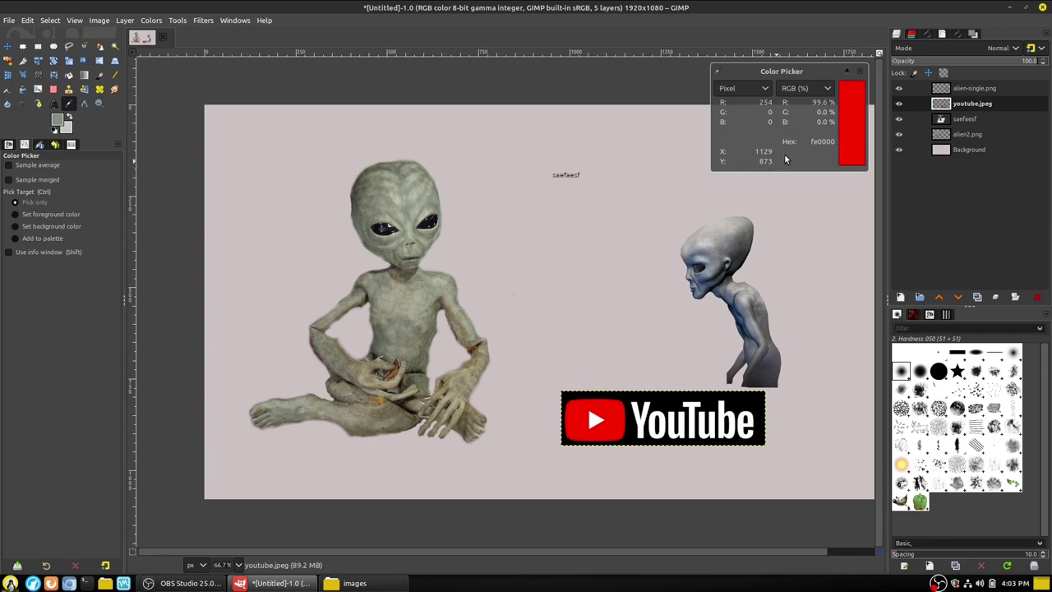
left_click(861, 72)
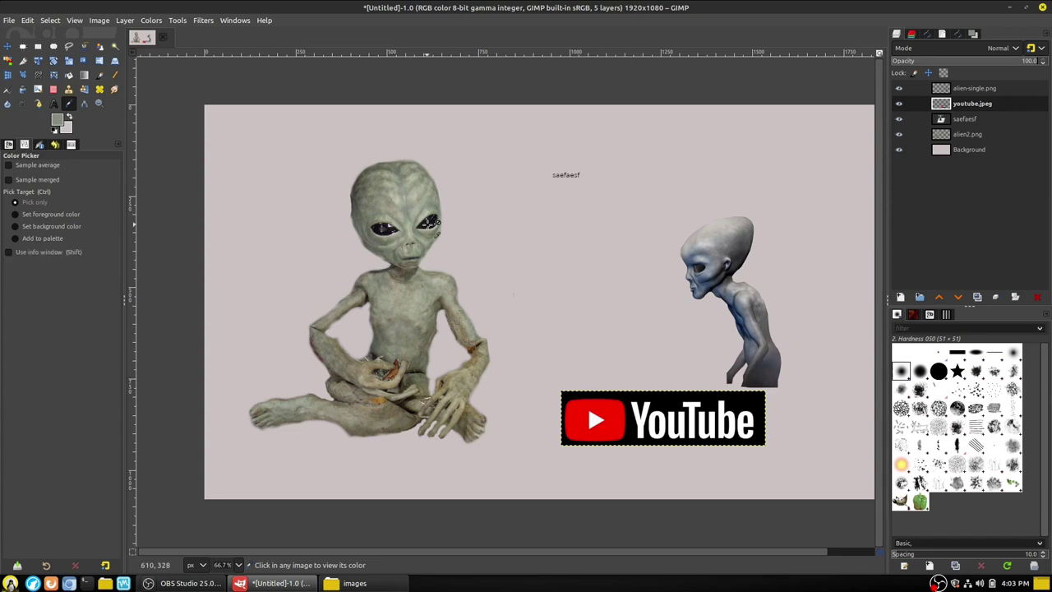
- Sample the seated alien's forehead colour on the alien2.png layer, and close the colour info window
left_click(964, 88)
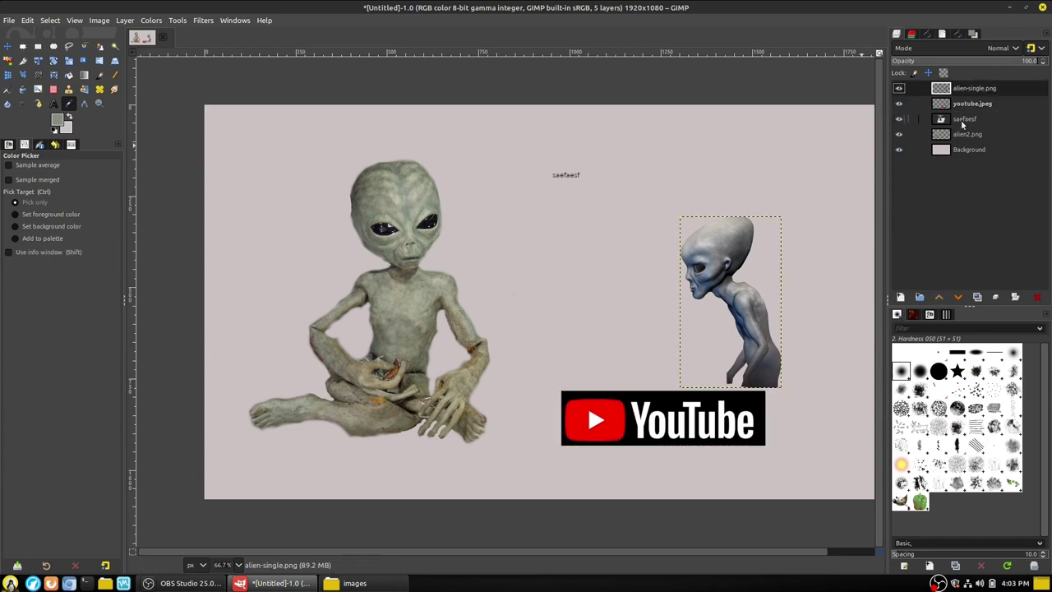
left_click(958, 136)
left_click(400, 190)
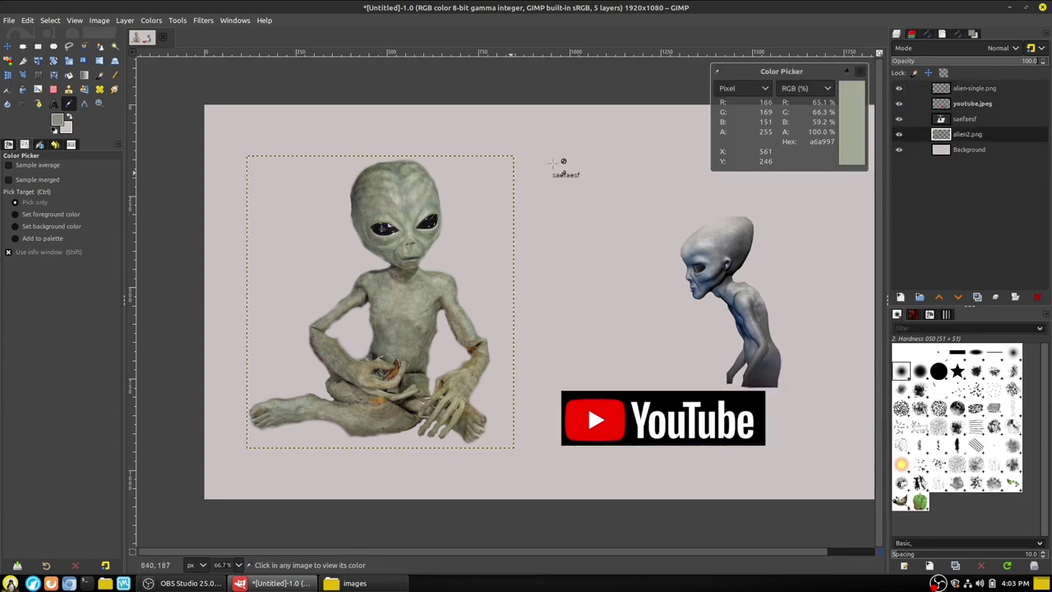
left_click(861, 72)
- Set the Color Picker's pick target to Add to palette and sample the seated alien's forehead
left_click(49, 215)
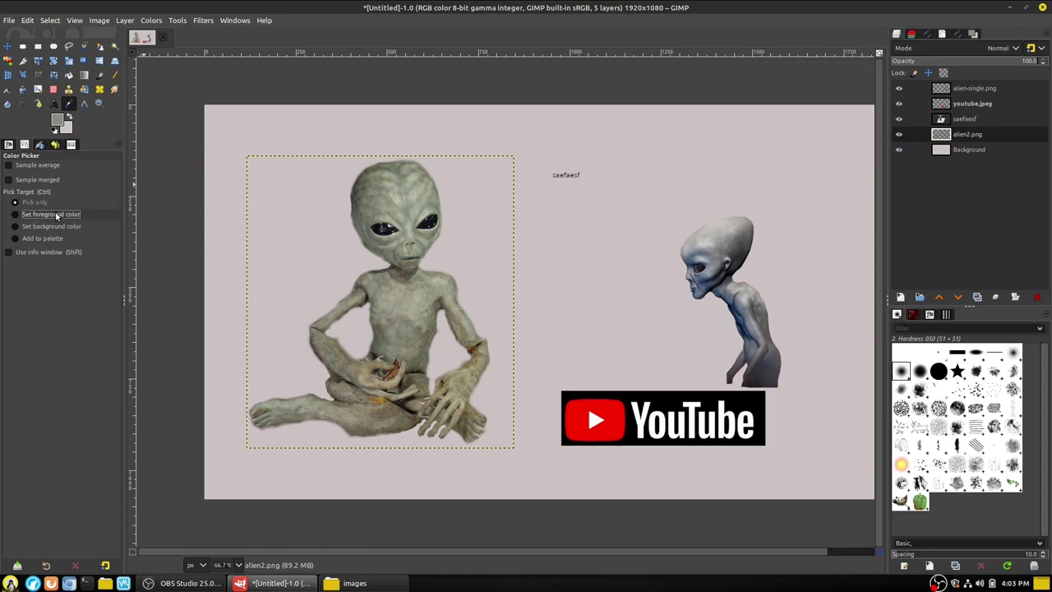
left_click(51, 227)
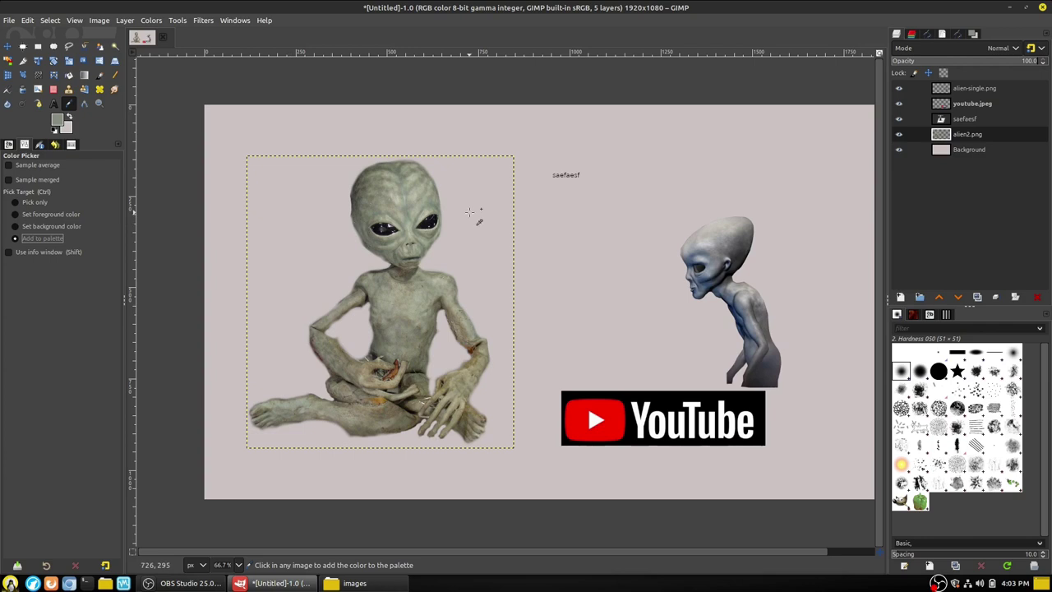
left_click(390, 191)
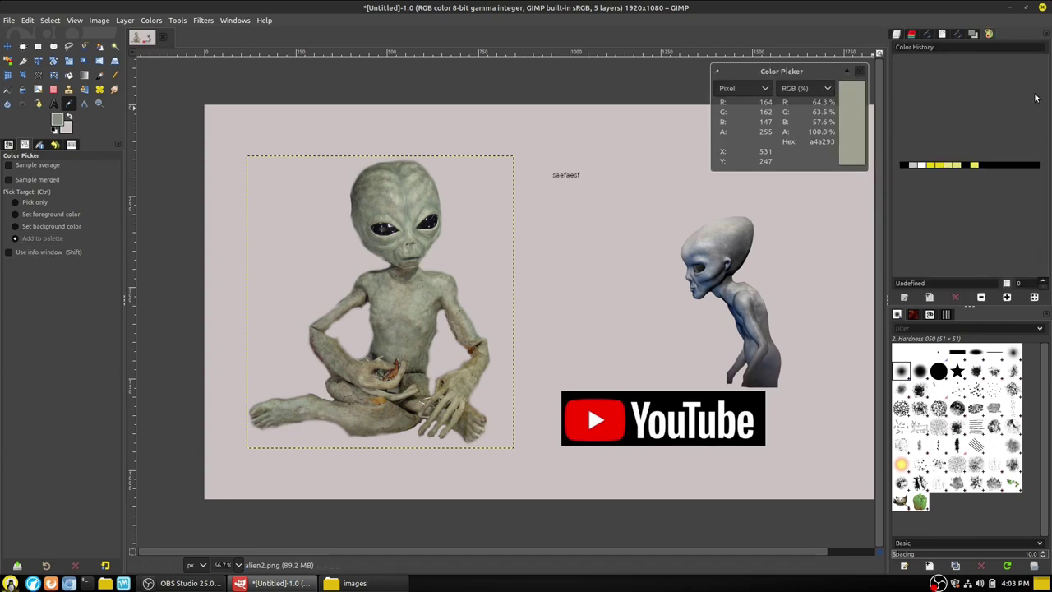
left_click(861, 73)
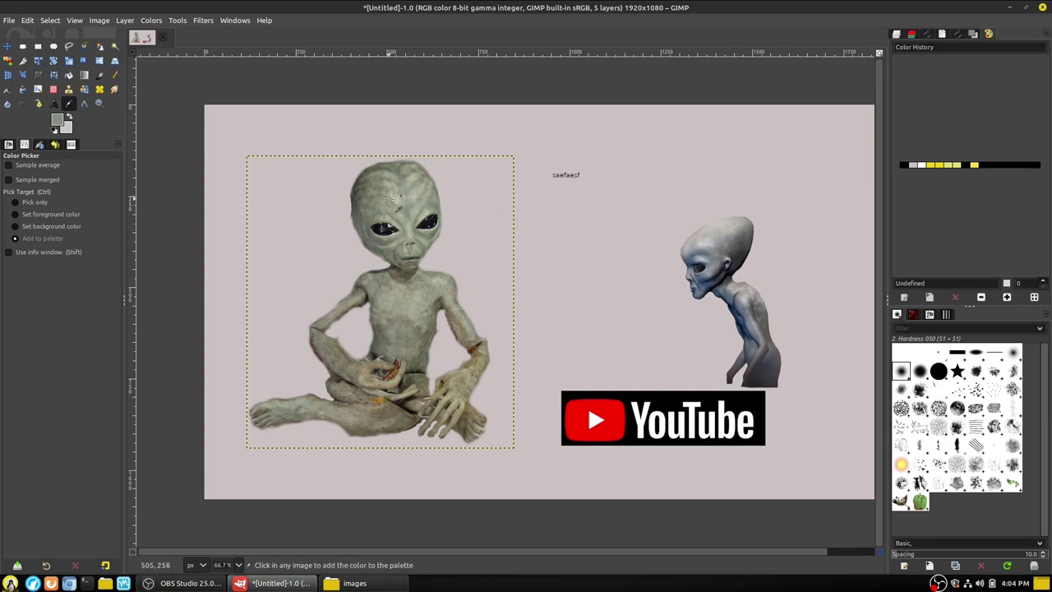
- Measure from the seated alien's forehead to its arm, and from its forehead to its eye using the info window
left_click(83, 104)
left_click_drag(368, 174, 477, 349)
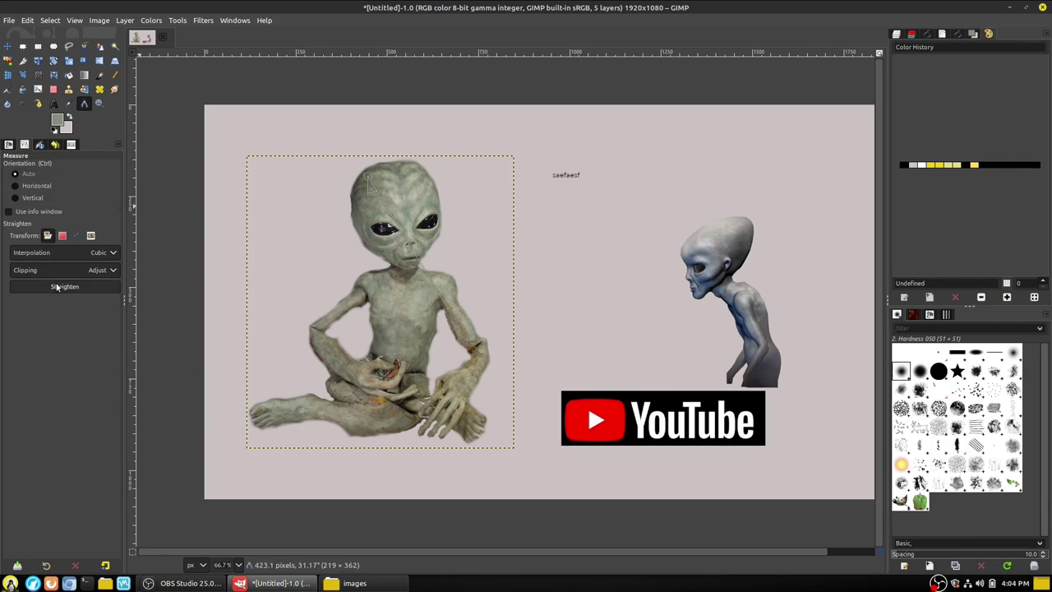
left_click(8, 212)
left_click_drag(368, 175, 426, 214)
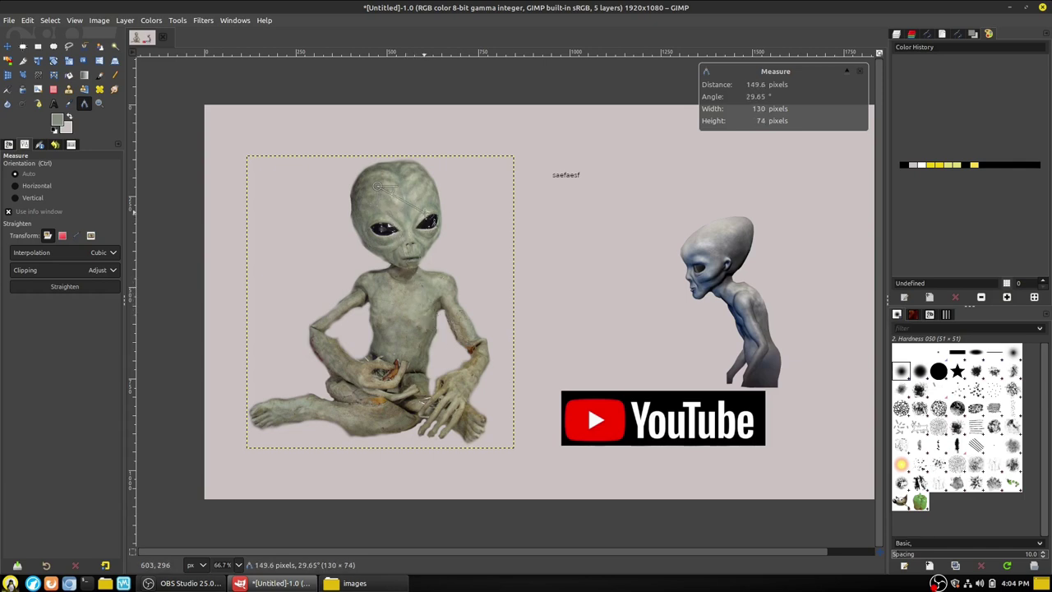
left_click(861, 71)
- Toggle the Measure tool's info window off and on, and measure down from the middle of the seated alien's forehead
left_click(33, 211)
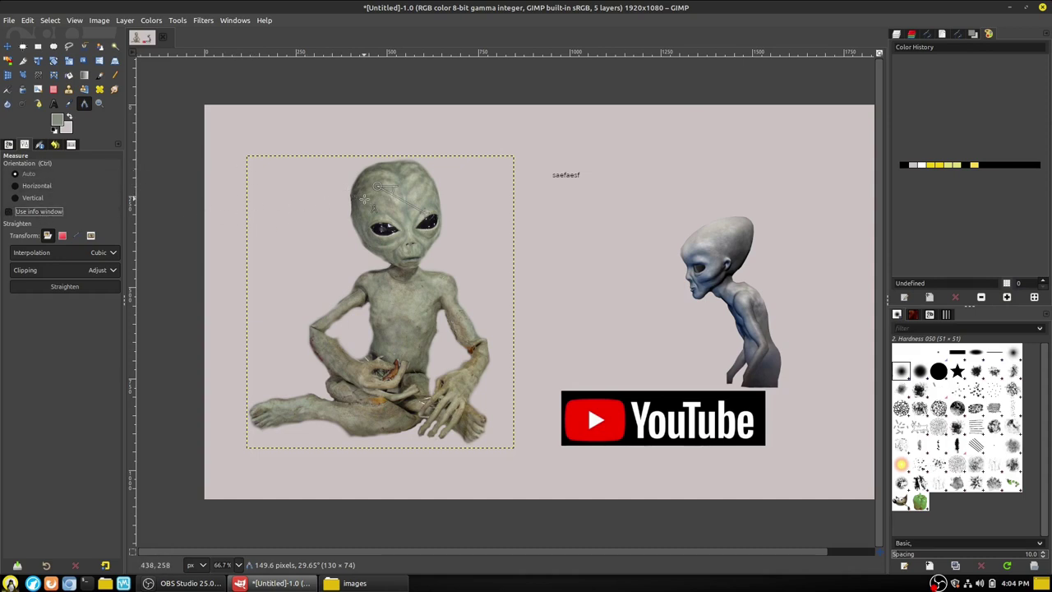
left_click(34, 211)
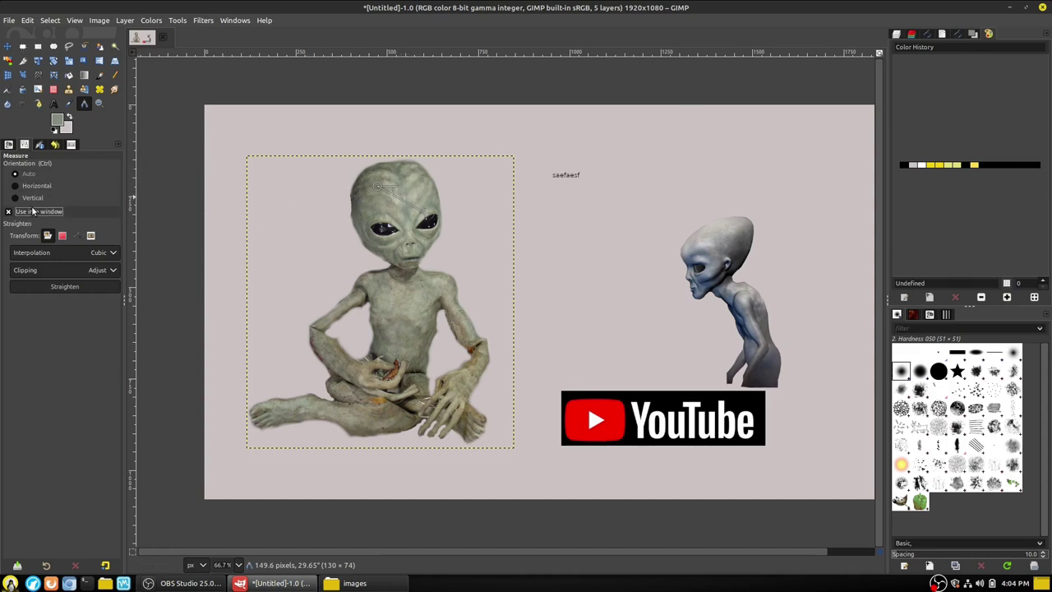
left_click_drag(403, 201, 419, 238)
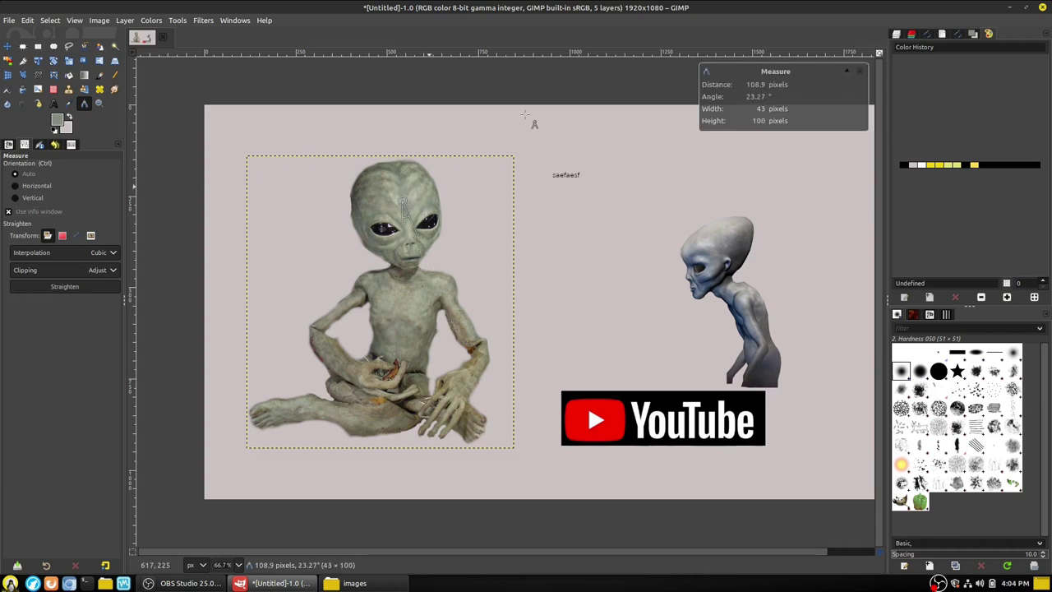
left_click(860, 71)
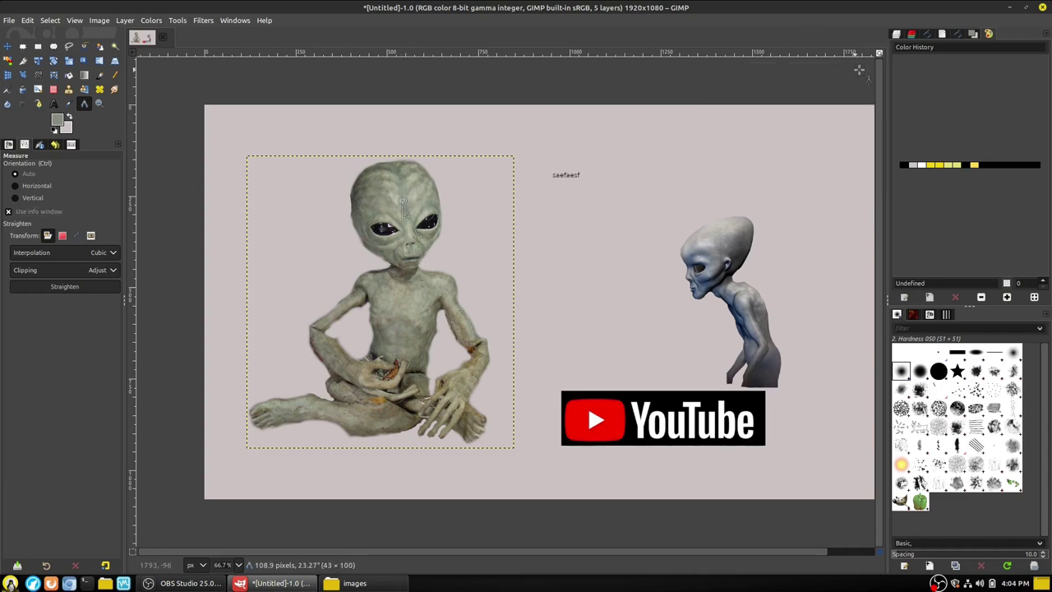
- Zoom in on the seated alien's face with the Zoom tool, and zoom back out to the whole image at 50%
left_click(99, 103)
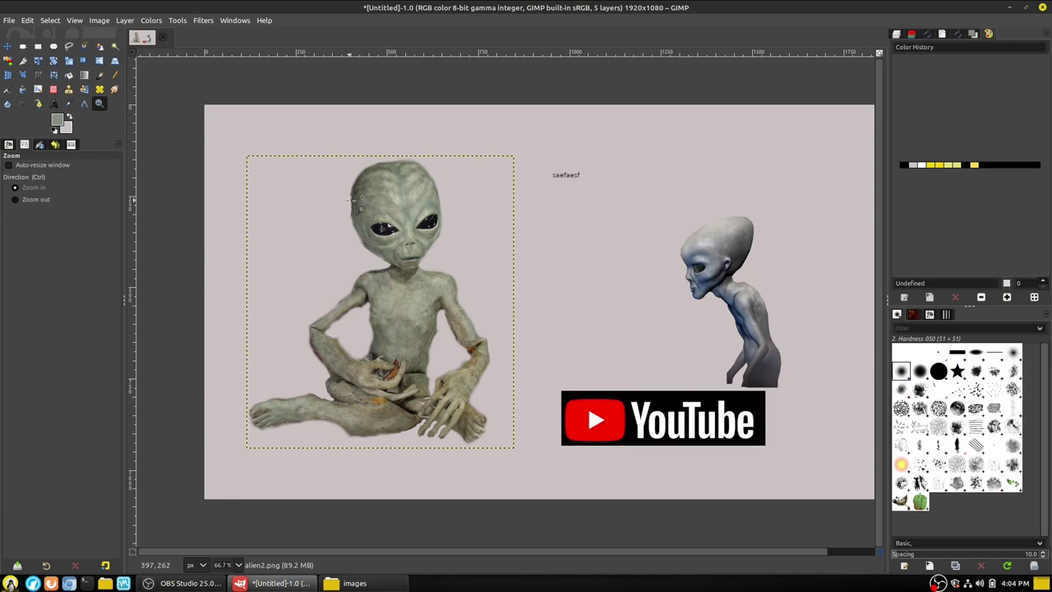
left_click(394, 190)
left_click_drag(378, 189, 463, 296)
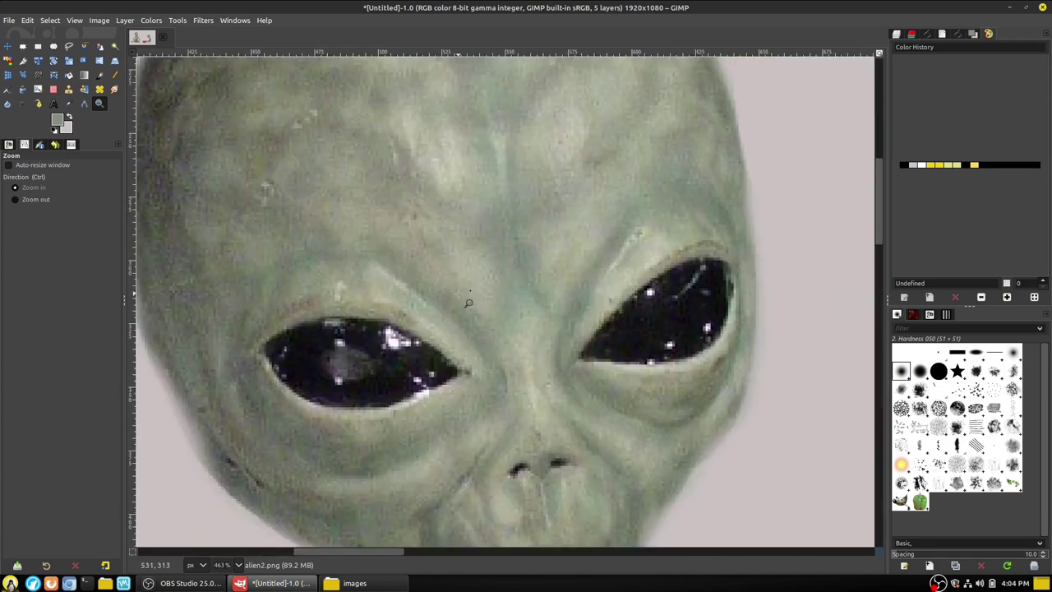
left_click(534, 323, "ctrl")
left_click(699, 384, "ctrl")
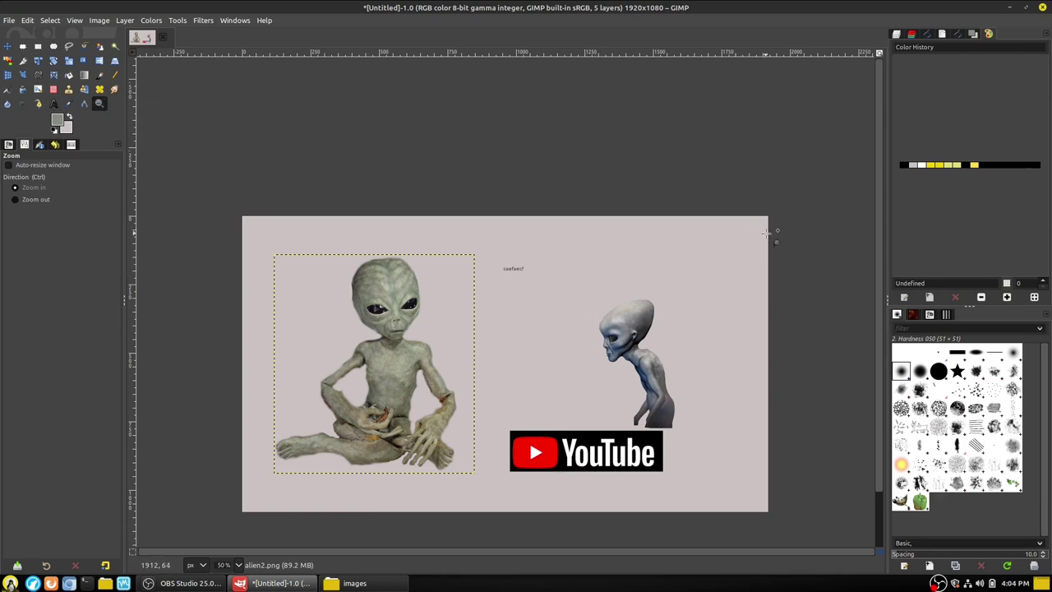
- Move the seated alien layer slightly down and to the left
key("m")
left_click_drag(391, 290, 378, 299)
key("z")
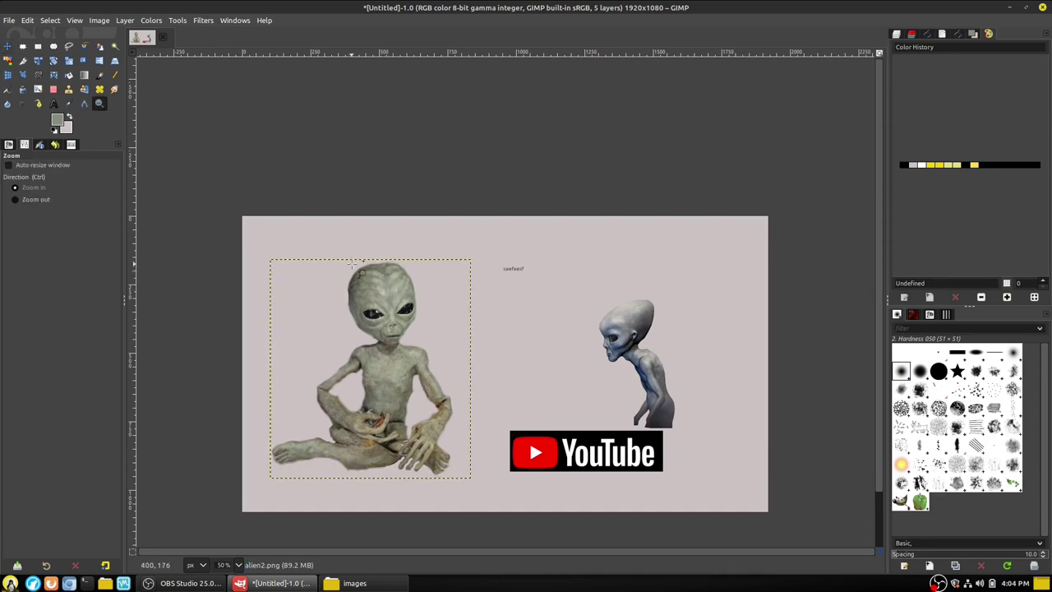
- Zoom in on the seated alien's head, return to 100%, and zoom out to 66.7%
left_click_drag(348, 259, 436, 364)
key("1")
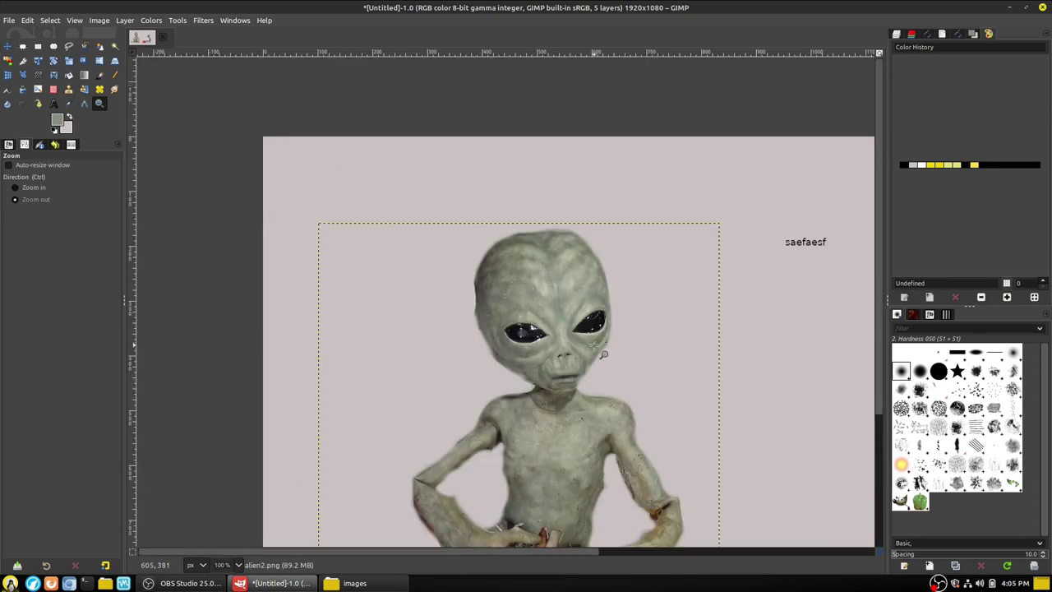
scroll(612, 346, "down", 4)
left_click(663, 265, "ctrl")
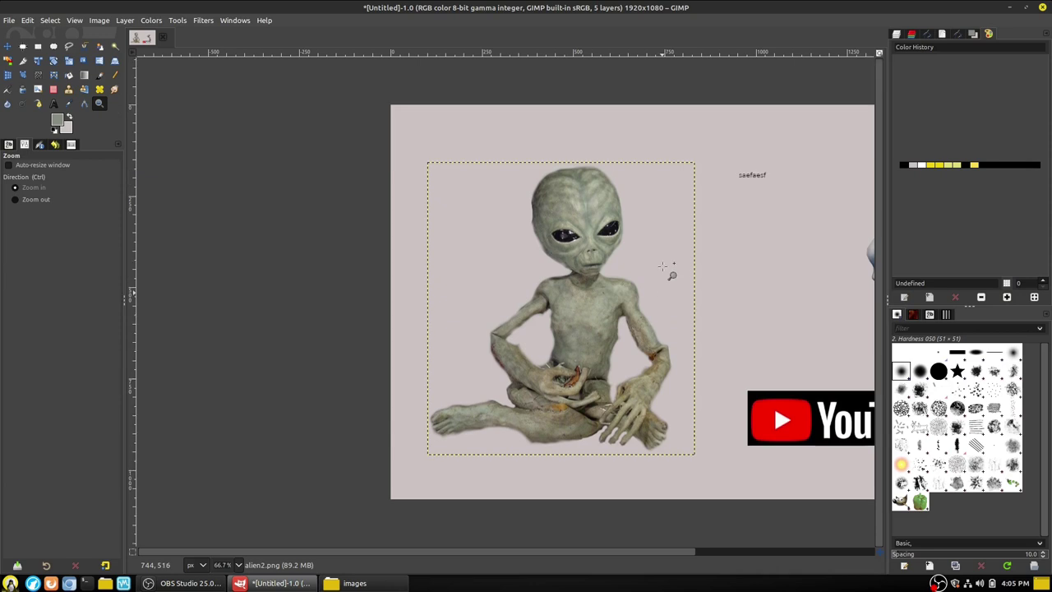
- Draw a curved six-anchor path with the Paths tool along the seated alien's side from head to hand
left_click(38, 103)
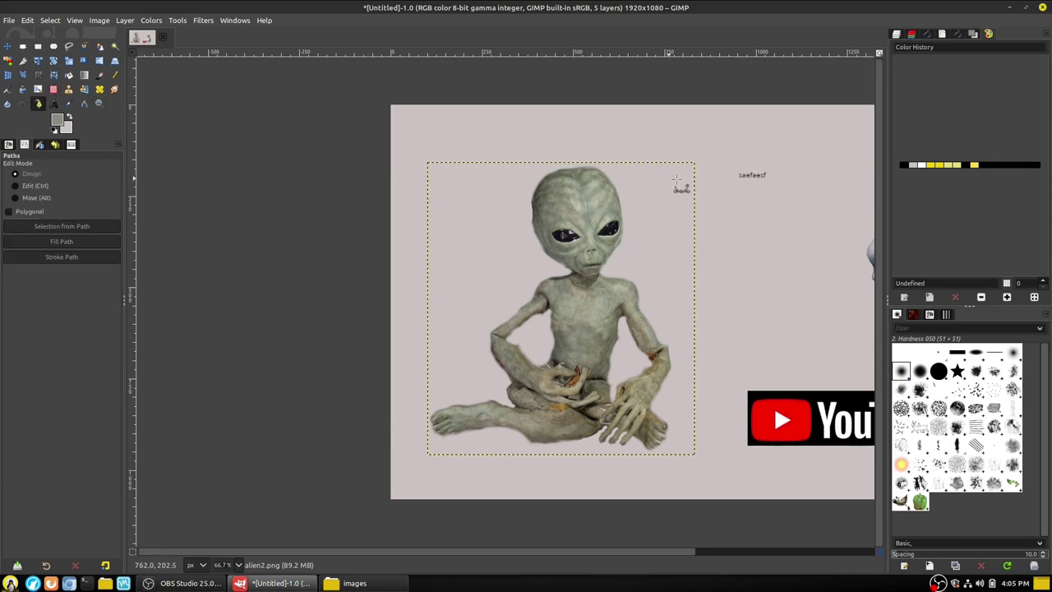
key("ctrl")
left_click_drag(612, 167, 681, 329)
left_click(682, 381)
left_click_drag(678, 398, 658, 457)
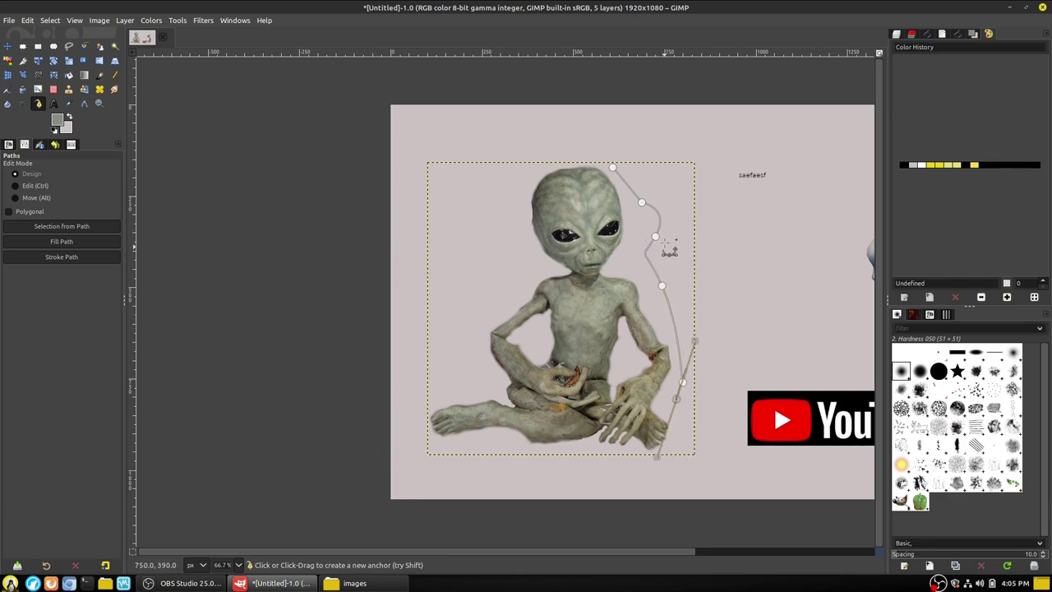
- Adjust the path's curve at the anchor beside the head, convert the path to a selection, and show the saved paths
left_click(656, 238)
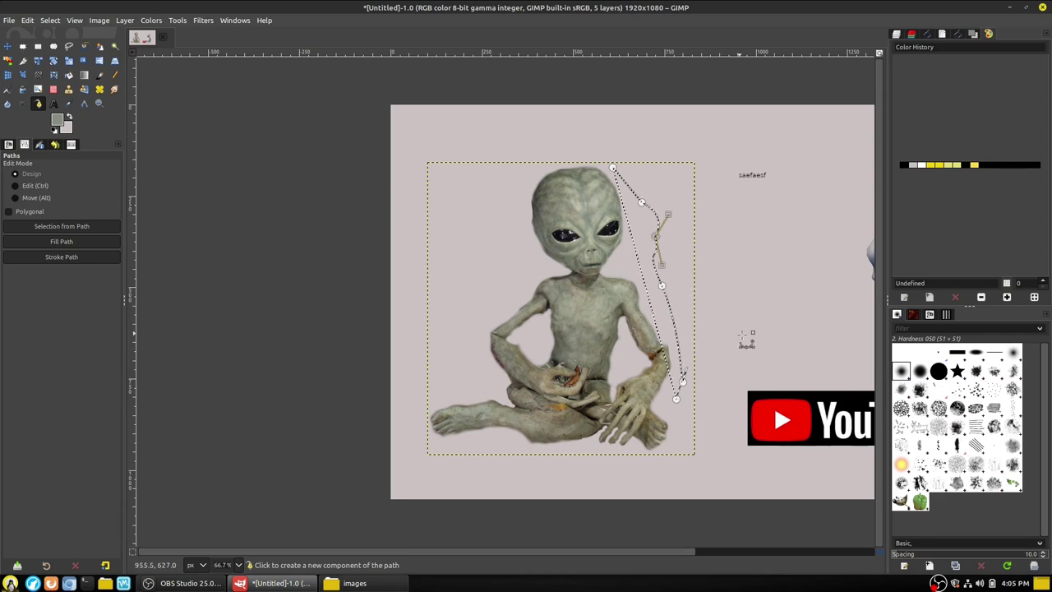
left_click(974, 33)
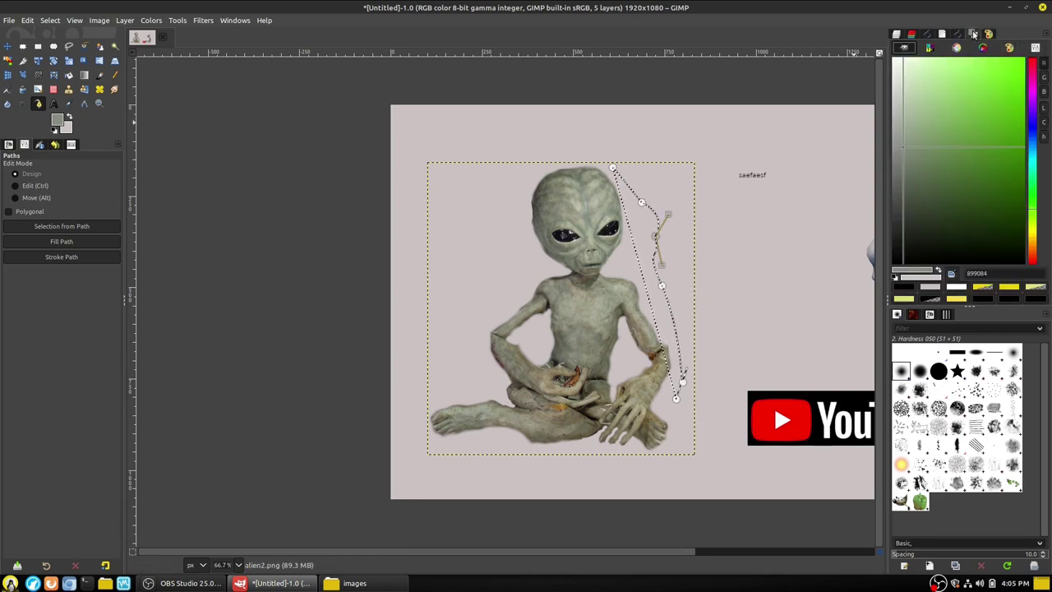
left_click(957, 34)
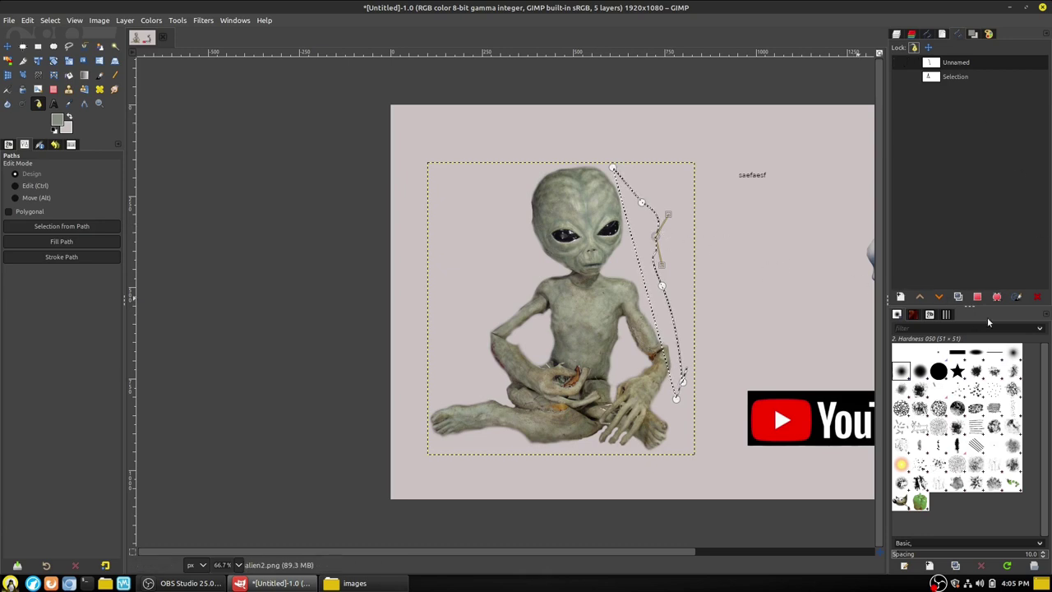
- Convert the Unnamed path to a selection, and save that selection as a new path
left_click(955, 76)
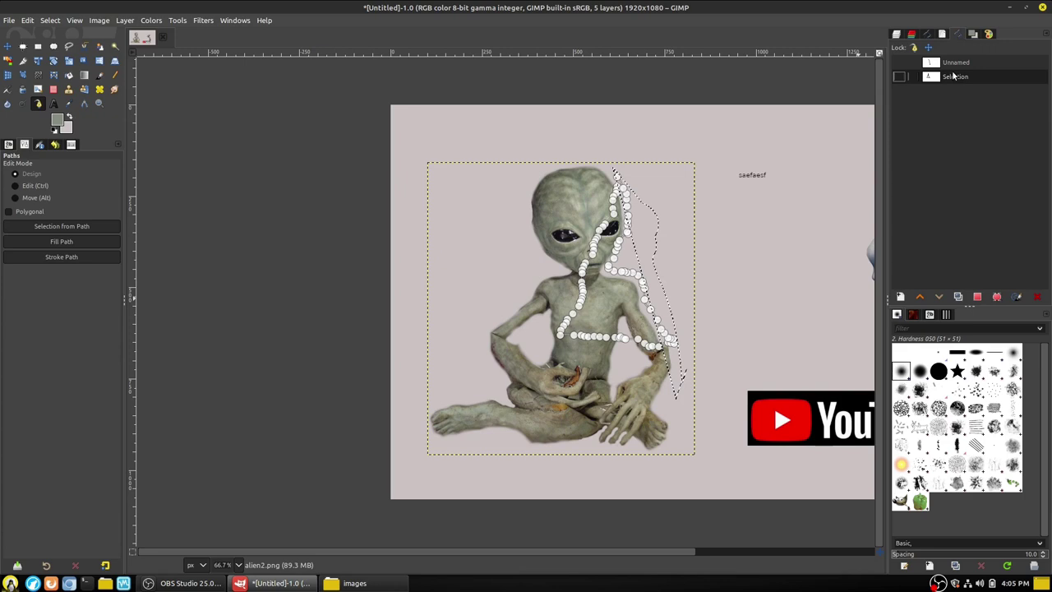
left_click(953, 63)
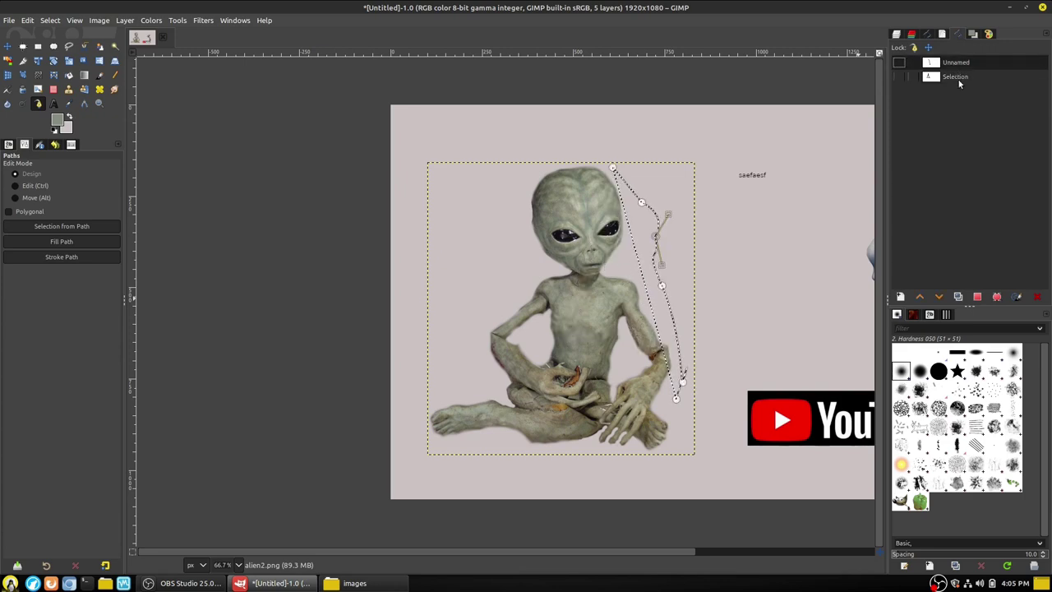
left_click(977, 297)
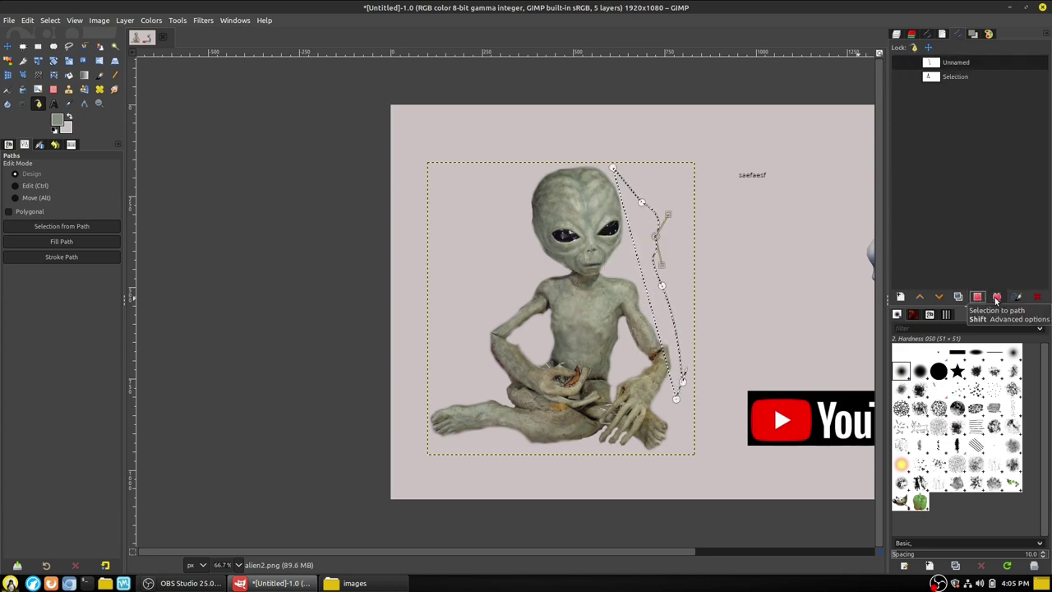
left_click(968, 76)
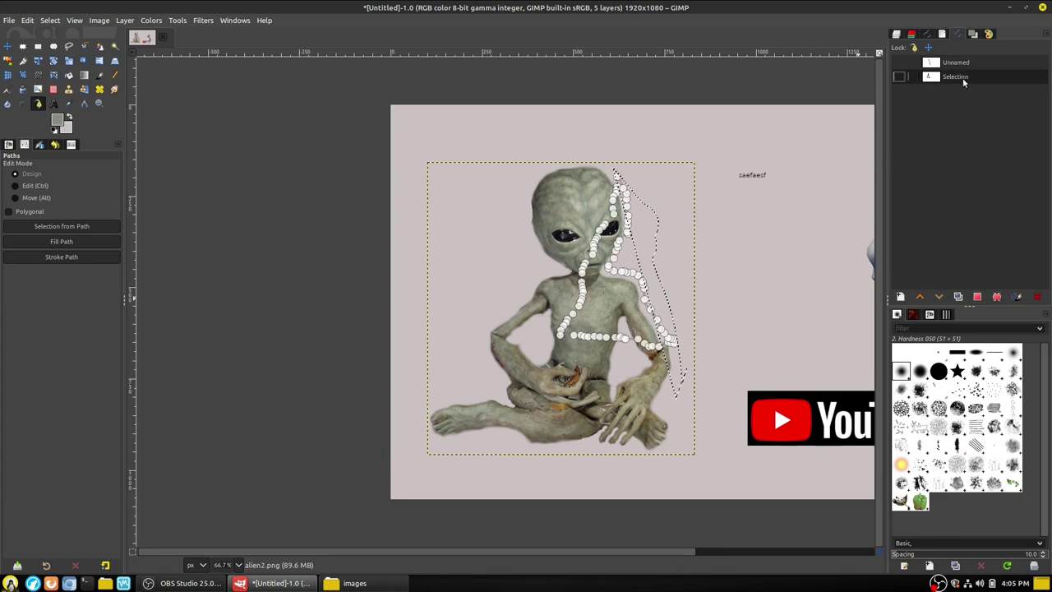
left_click(997, 298)
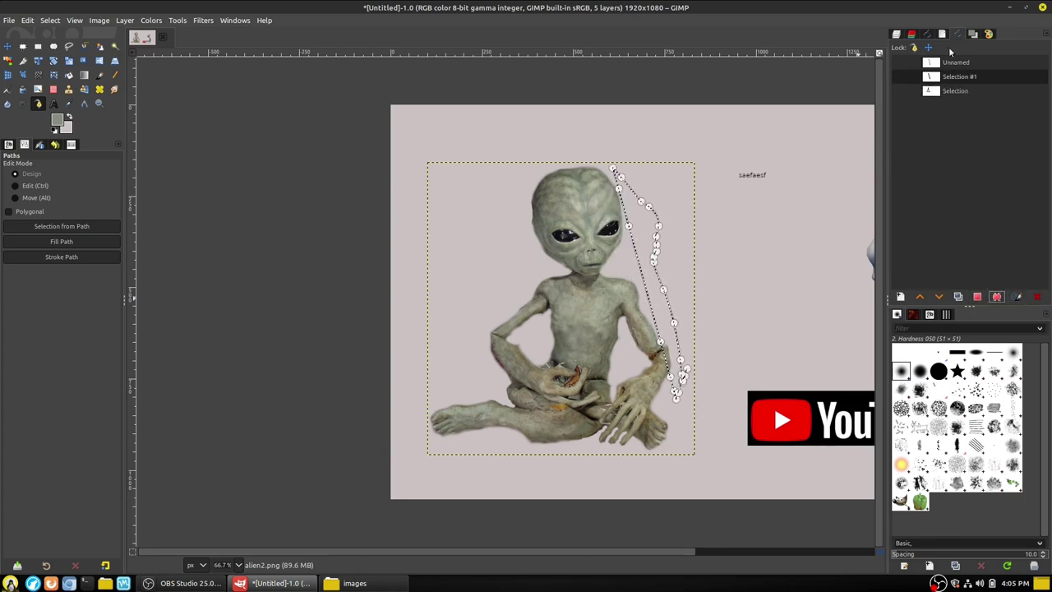
- Convert the path named Selection to a selection, and make the Selection #1 path active with the Eraser tool chosen
left_click(952, 92)
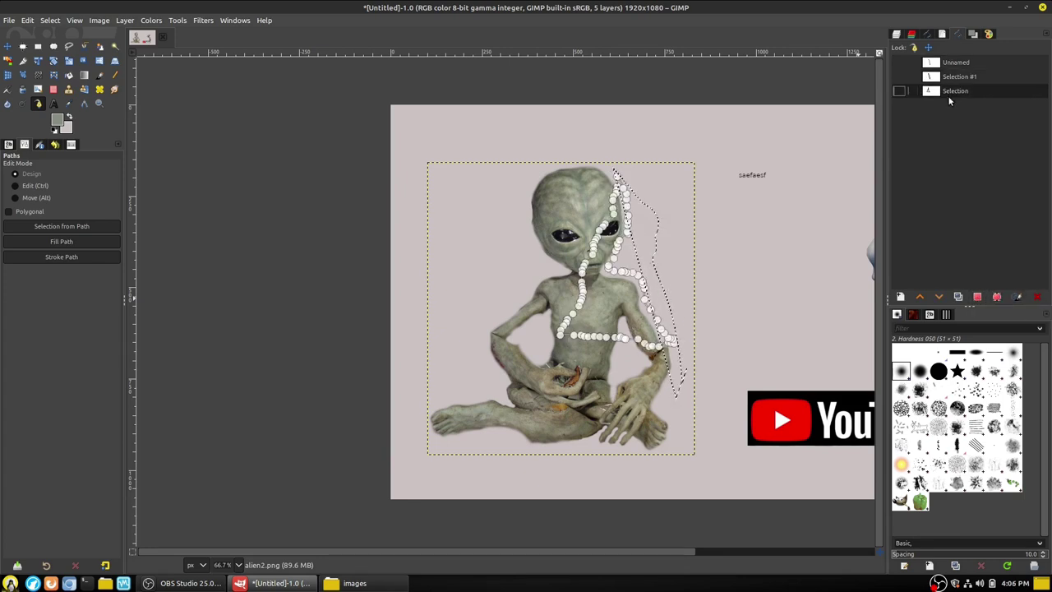
left_click(978, 297)
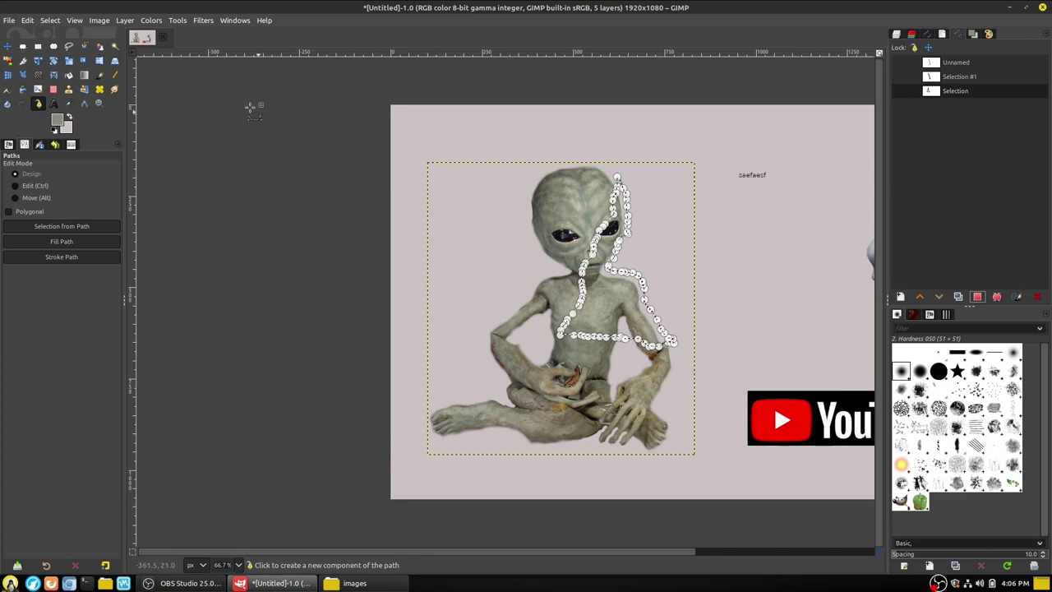
left_click(53, 89)
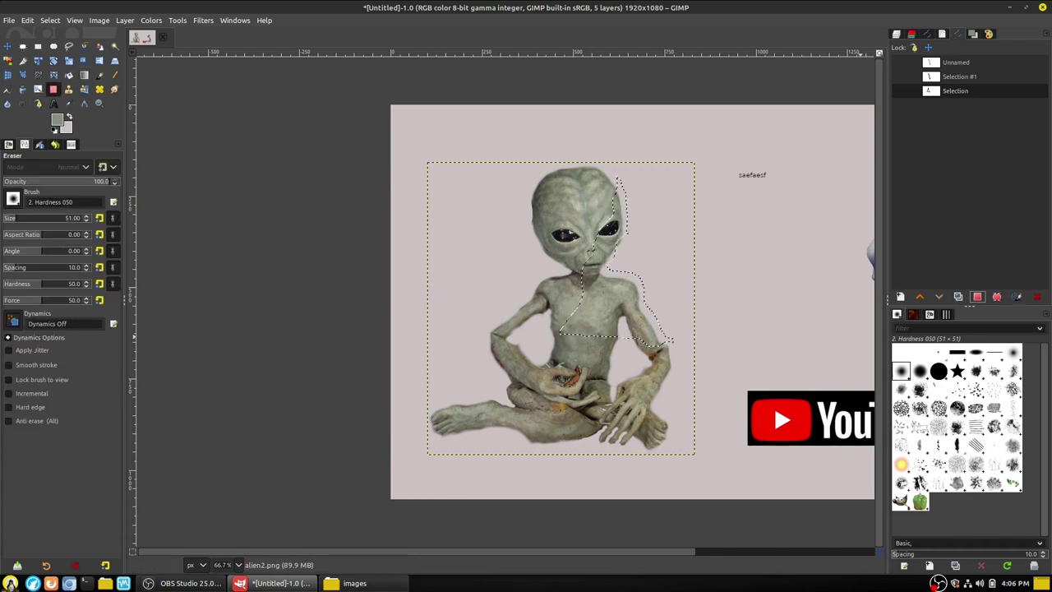
left_click(957, 77)
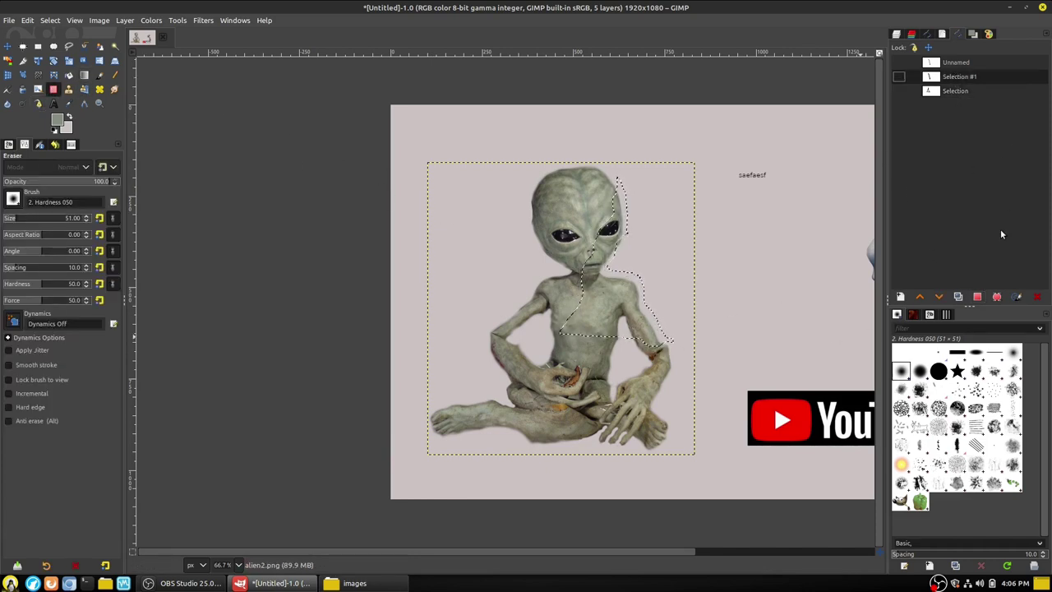